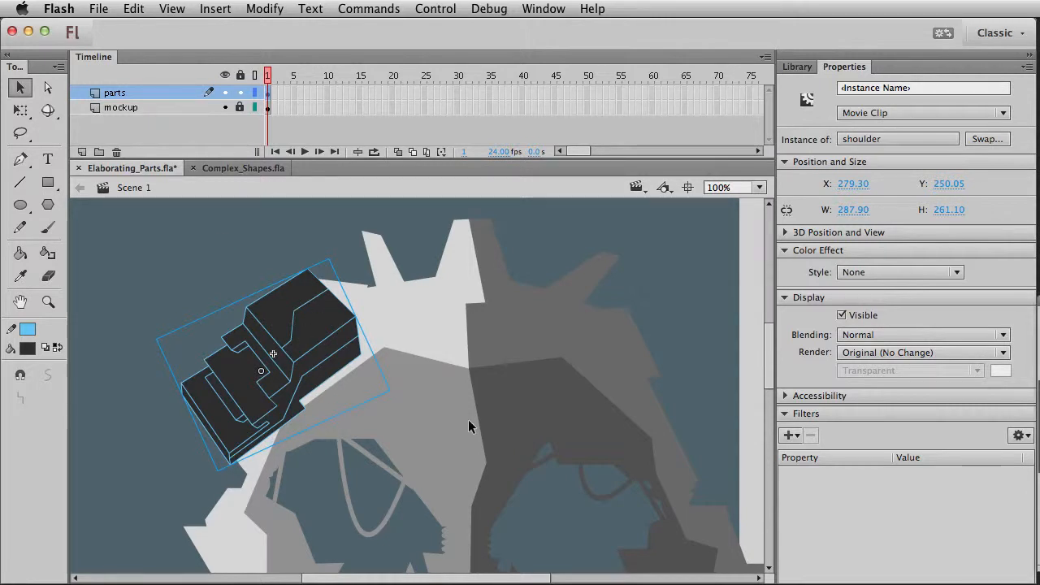
Move the shoulder movie clip to X 289.30, Y 241.05
{"action": "left_click_drag", "start_coordinate": [334, 377], "coordinate": [342, 369]}
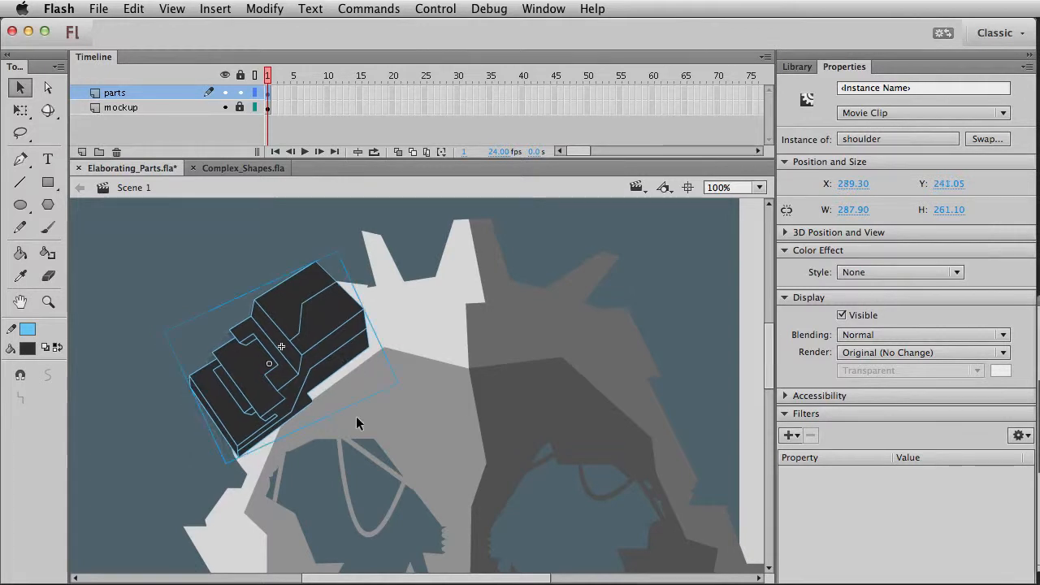
Add one new layer directly above the mockup layer and another directly above the parts layer
{"action": "left_click", "coordinate": [139, 107]}
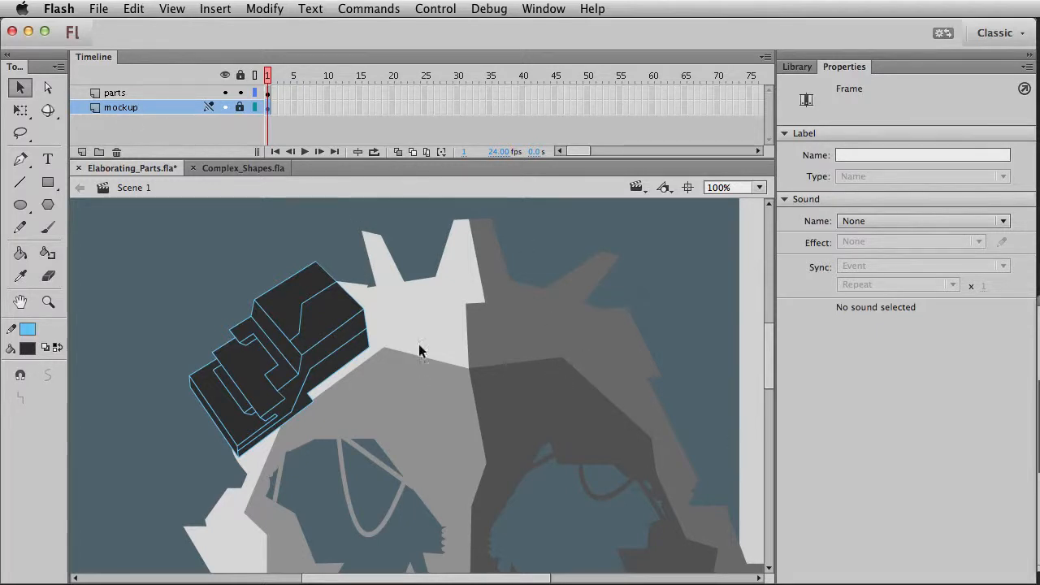
{"action": "left_click", "coordinate": [222, 108]}
{"action": "left_click", "coordinate": [224, 107]}
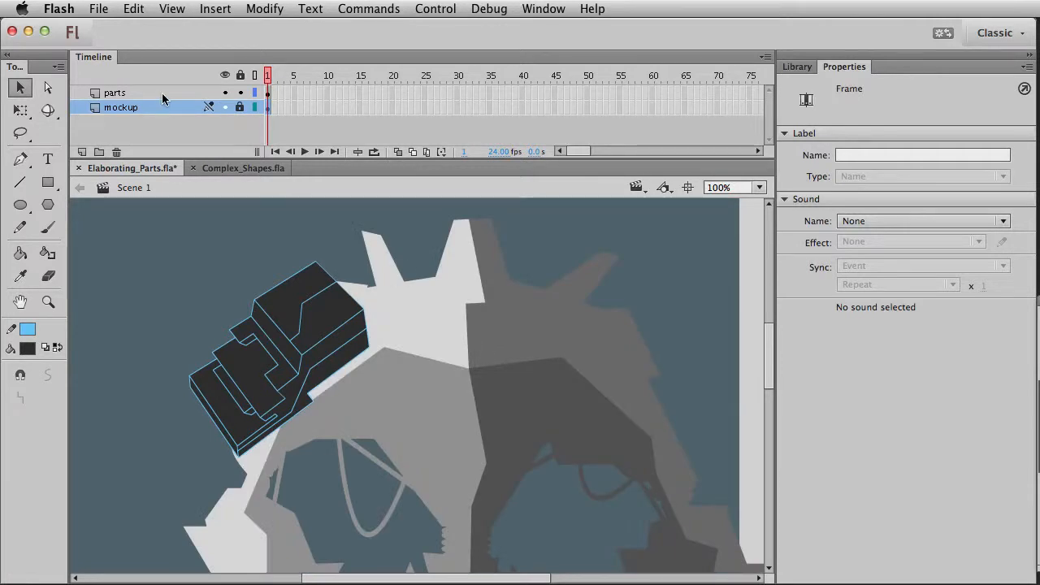
{"action": "left_click", "coordinate": [82, 152]}
{"action": "left_click", "coordinate": [119, 122]}
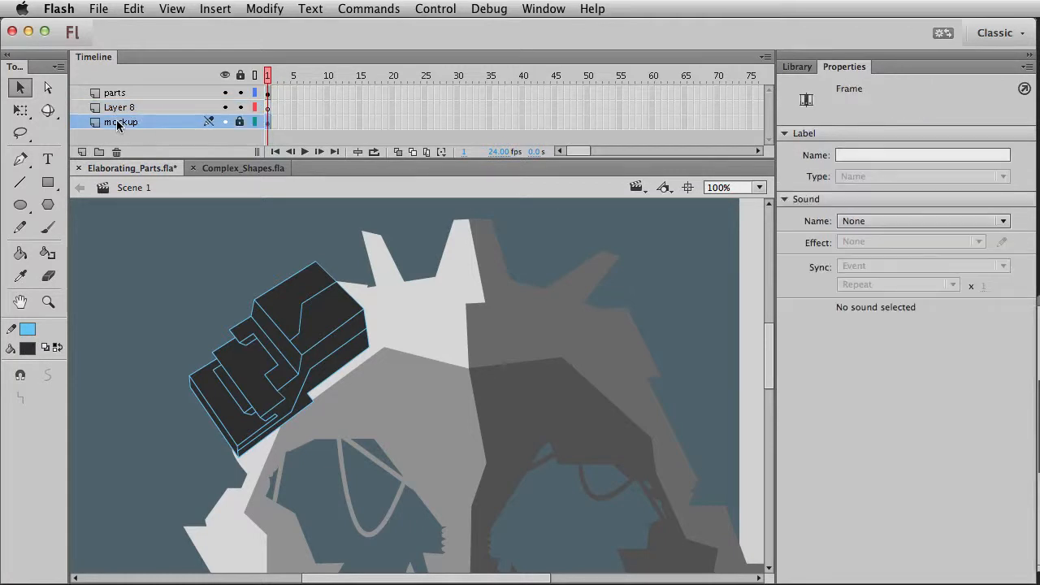
{"action": "left_click", "coordinate": [138, 107]}
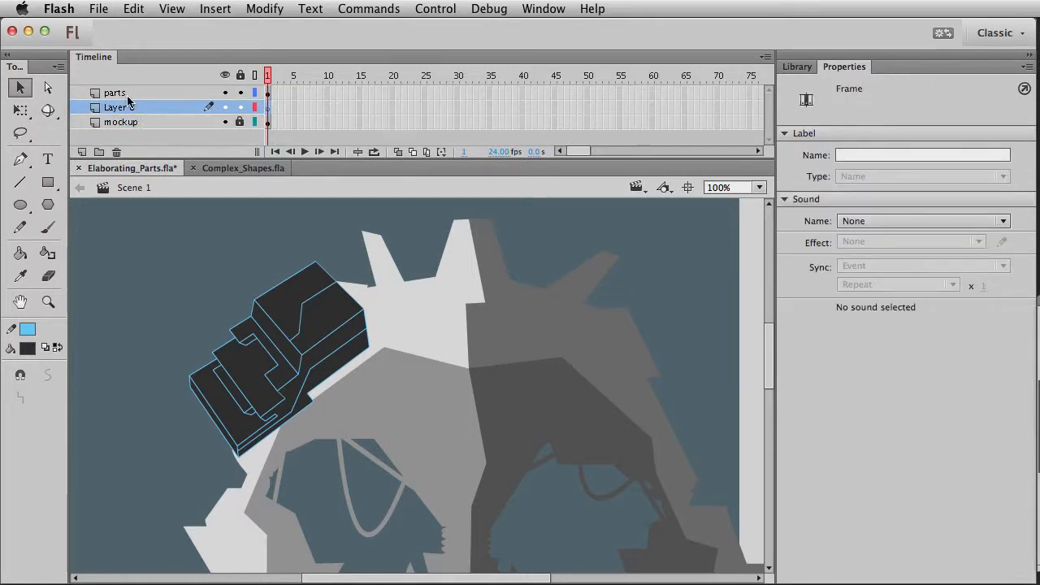
{"action": "left_click", "coordinate": [128, 93]}
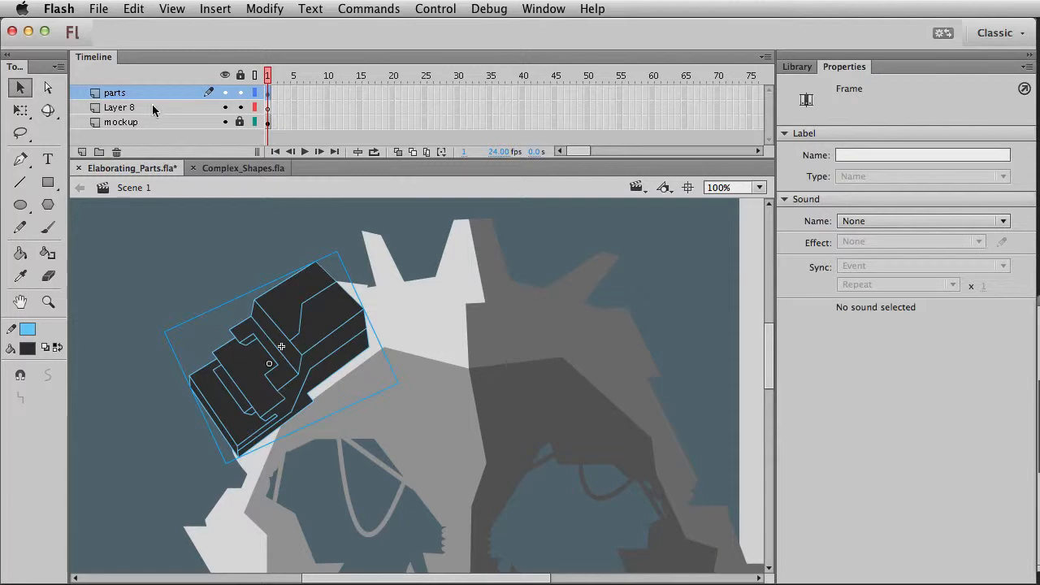
{"action": "left_click", "coordinate": [82, 152]}
On the new topmost layer, draw a small filled rectangle with a 1.00 solid blue stroke above the shoulder's upper edge
{"action": "left_click", "coordinate": [48, 302]}
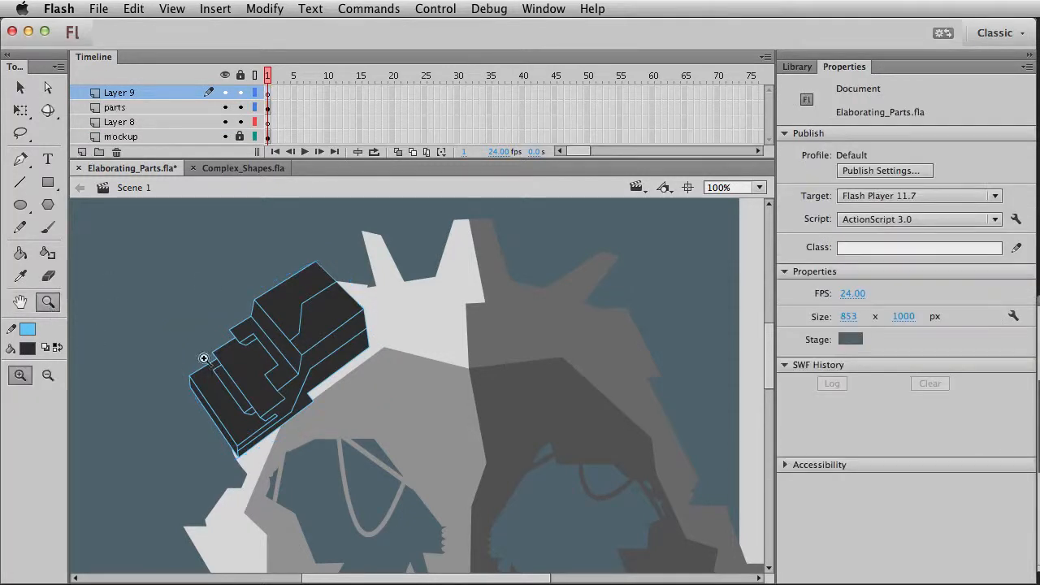
{"action": "left_click_drag", "start_coordinate": [171, 215], "coordinate": [461, 438]}
{"action": "scroll", "coordinate": [495, 488], "scroll_direction": "right", "scroll_amount": 2}
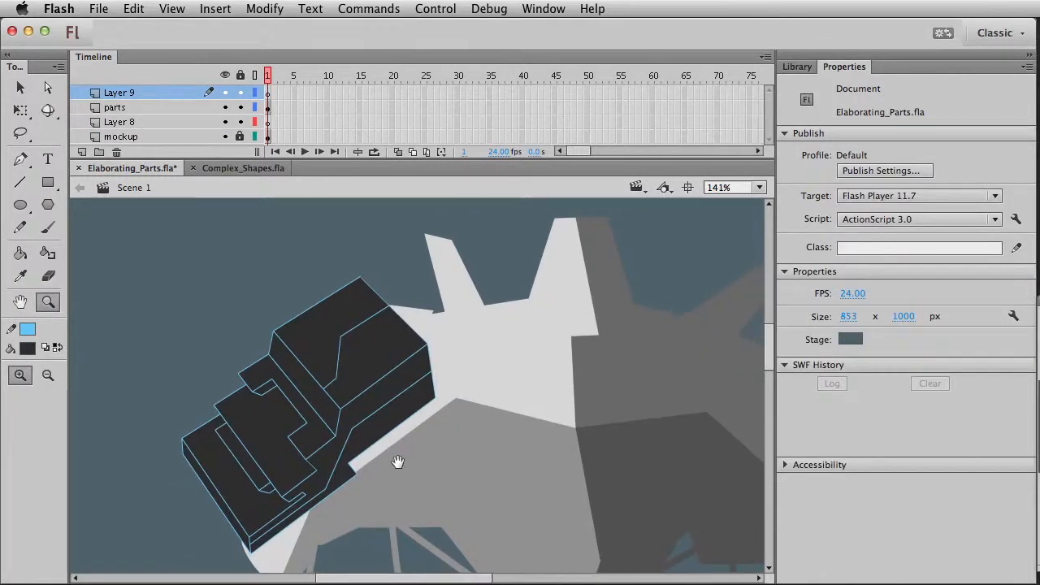
{"action": "key", "text": "v"}
{"action": "left_click", "coordinate": [50, 183]}
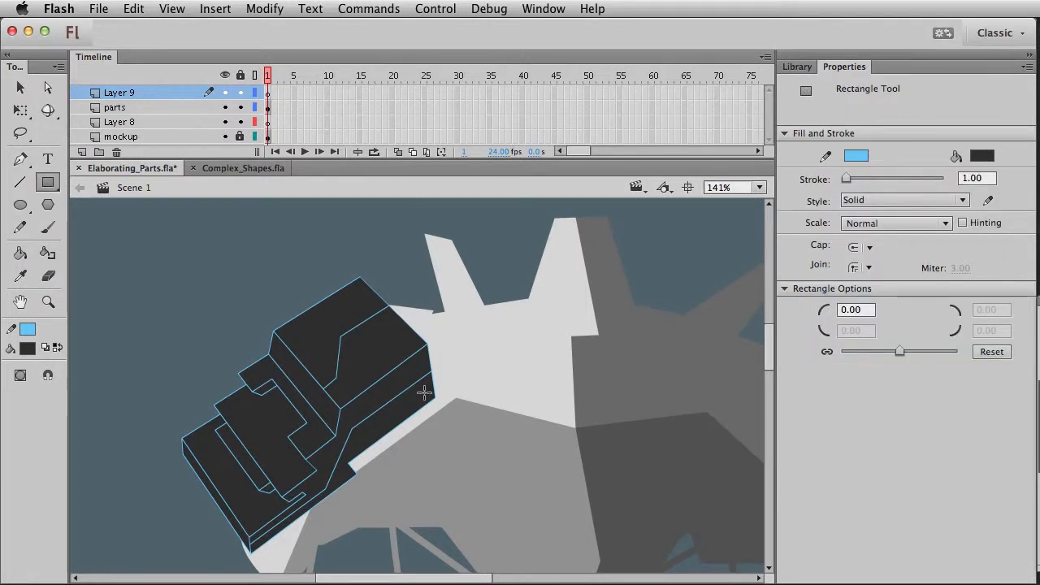
{"action": "mouse_move", "coordinate": [323, 236]}
{"action": "left_mouse_down"}
{"action": "mouse_move", "coordinate": [361, 277]}
{"action": "mouse_move", "coordinate": [300, 323]}
{"action": "mouse_move", "coordinate": [307, 311]}
{"action": "left_mouse_up"}
Pull a new corner down from the small shape's lower edge and move its lower-right corner outward along the shoulder's edge
{"action": "key", "text": "v"}
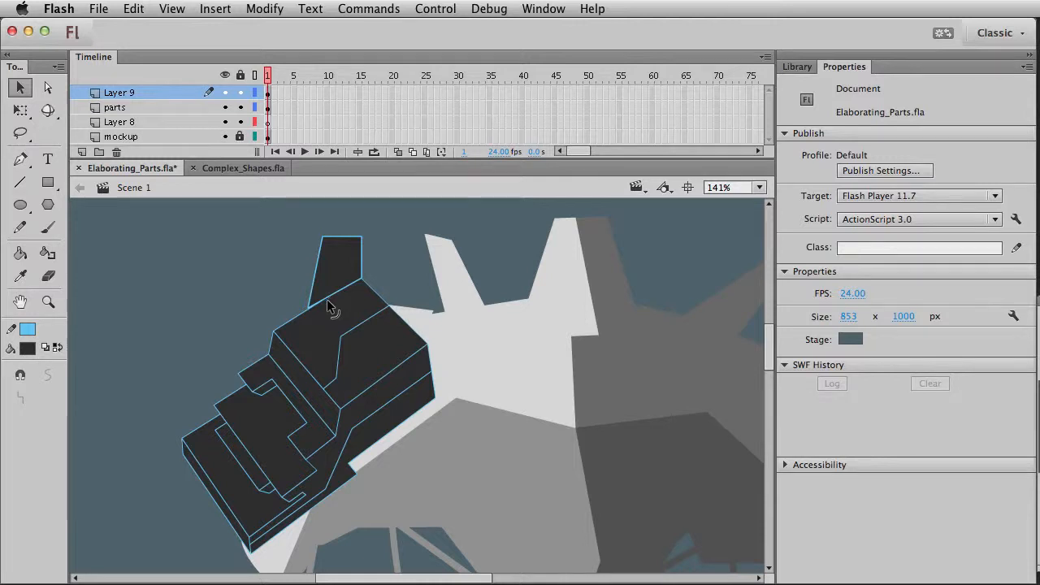
{"action": "left_click_drag", "start_coordinate": [317, 320], "coordinate": [328, 331]}
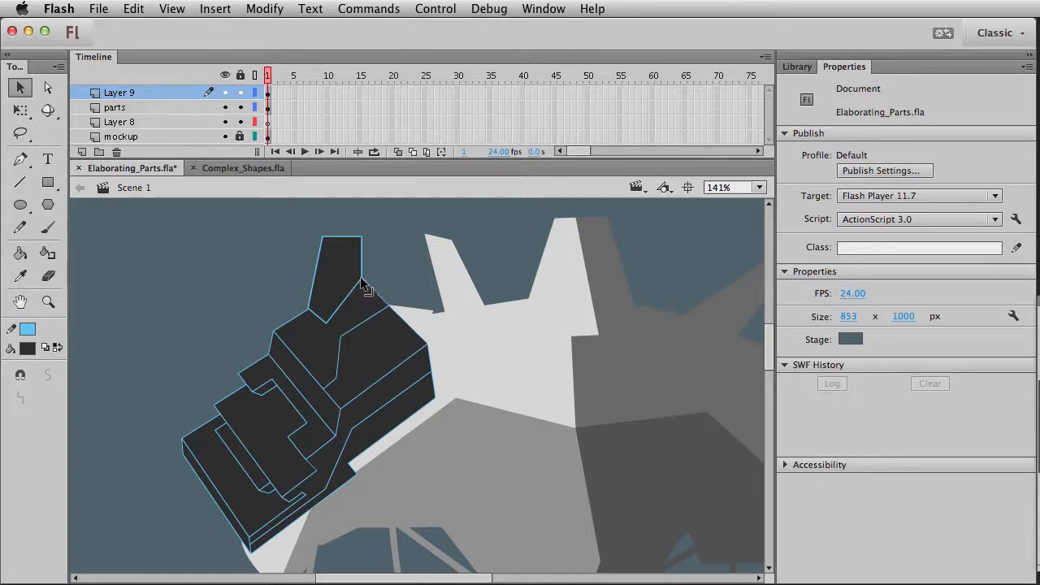
{"action": "left_click_drag", "start_coordinate": [362, 282], "coordinate": [379, 293]}
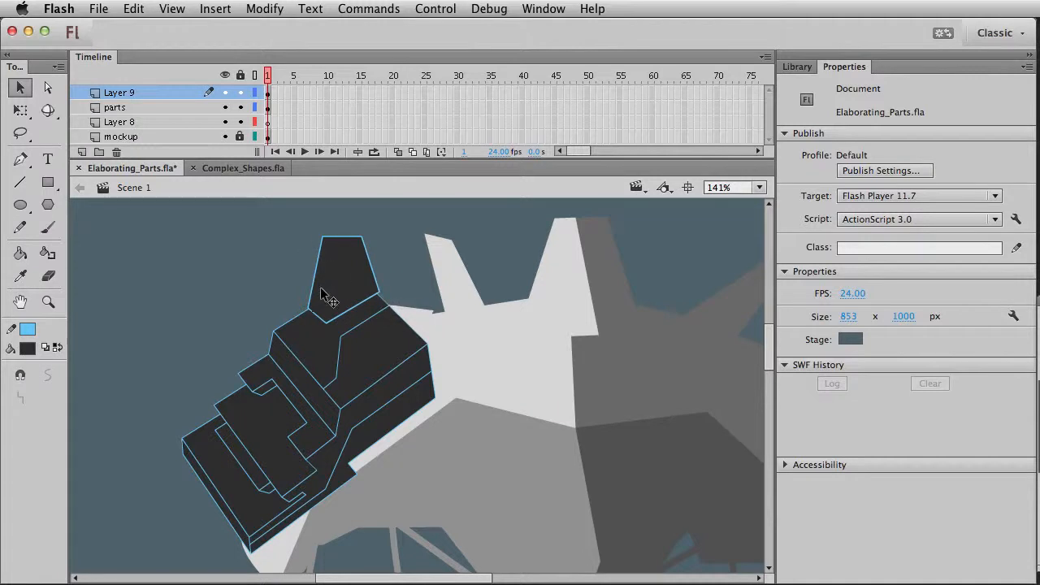
{"action": "mouse_move", "coordinate": [309, 310]}
{"action": "left_mouse_down"}
{"action": "mouse_move", "coordinate": [289, 321]}
{"action": "mouse_move", "coordinate": [309, 323]}
{"action": "mouse_move", "coordinate": [311, 310]}
{"action": "left_mouse_up"}
{"action": "left_click", "coordinate": [315, 319]}
{"action": "left_click", "coordinate": [228, 310]}
{"action": "left_click", "coordinate": [317, 316]}
{"action": "key", "text": "super+z"}
{"action": "key", "text": "super+z"}
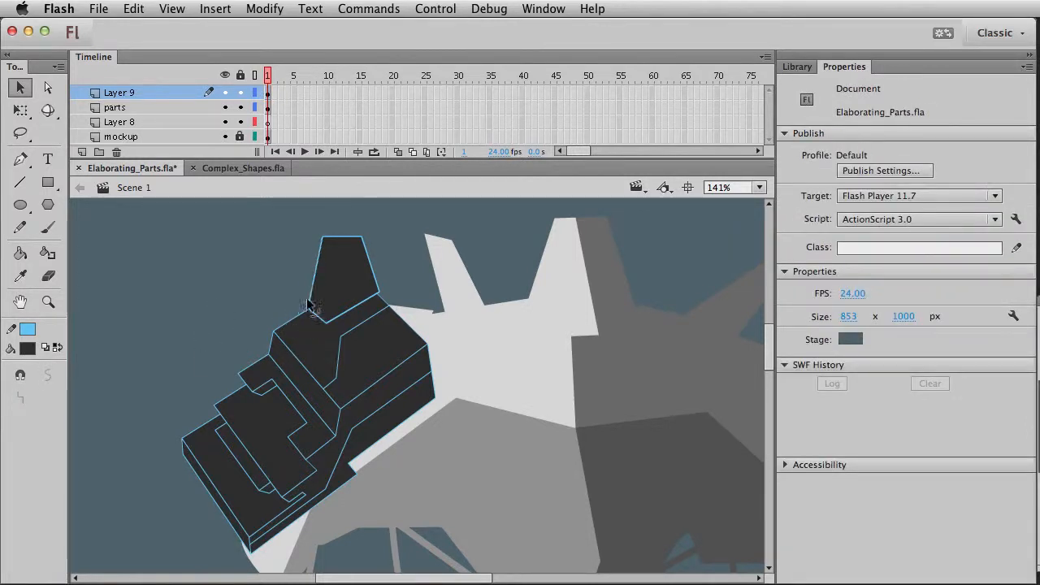
Widen the small shape into a block by repositioning its upper and lower-right corners and extending its left side down onto the shoulder
{"action": "left_click_drag", "start_coordinate": [322, 238], "coordinate": [291, 239]}
{"action": "left_click_drag", "start_coordinate": [378, 295], "coordinate": [384, 301]}
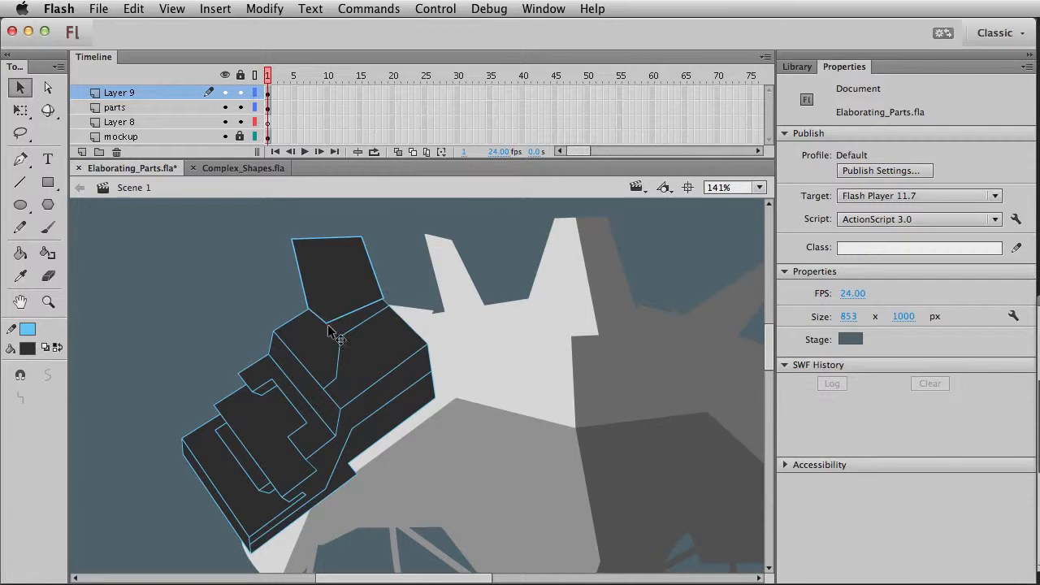
{"action": "left_click_drag", "start_coordinate": [301, 280], "coordinate": [284, 330]}
{"action": "left_click_drag", "start_coordinate": [291, 240], "coordinate": [282, 263]}
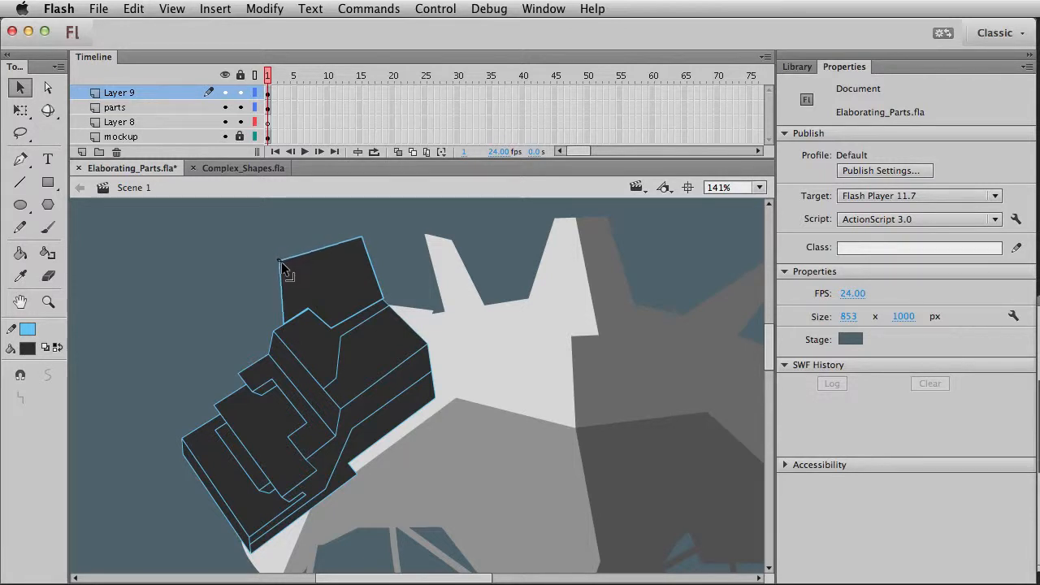
{"action": "left_click_drag", "start_coordinate": [364, 240], "coordinate": [352, 241]}
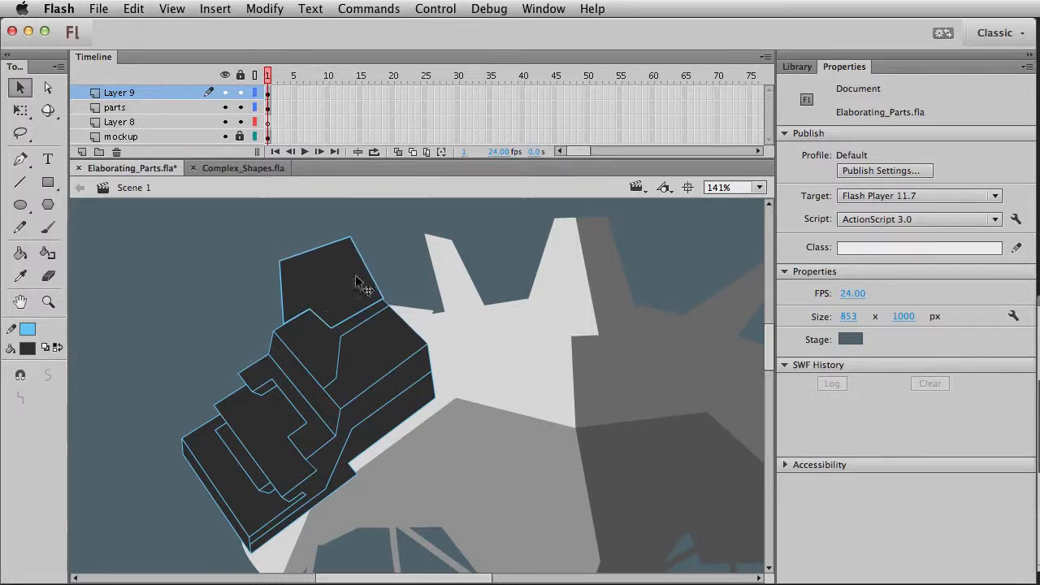
Draw a line from the block's upper-left corner to its lower notch corner and bend it into a slanted and a vertical segment
{"action": "left_click", "coordinate": [25, 178]}
{"action": "left_click_drag", "start_coordinate": [290, 269], "coordinate": [324, 297]}
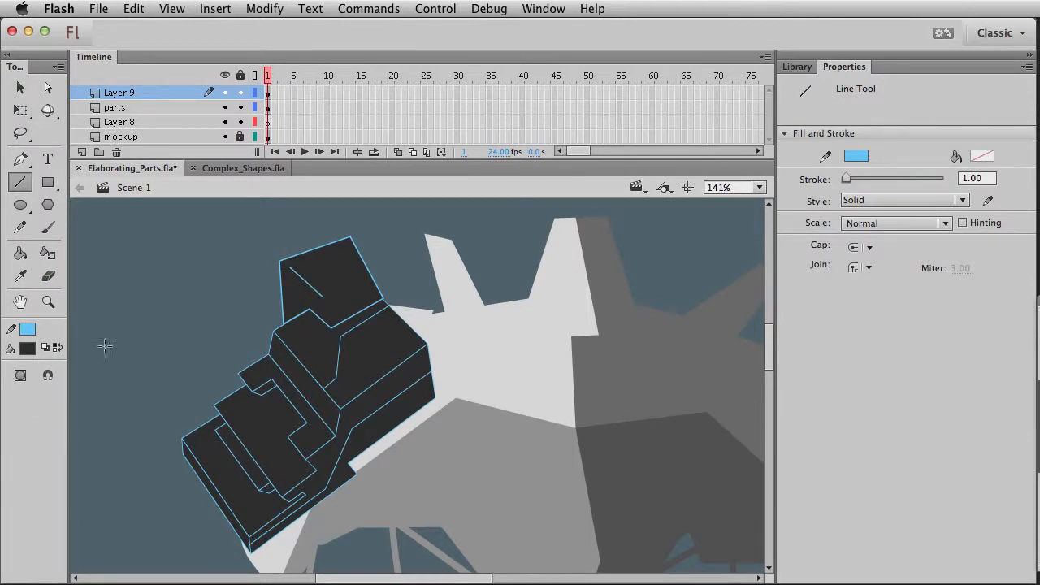
{"action": "key", "text": "v"}
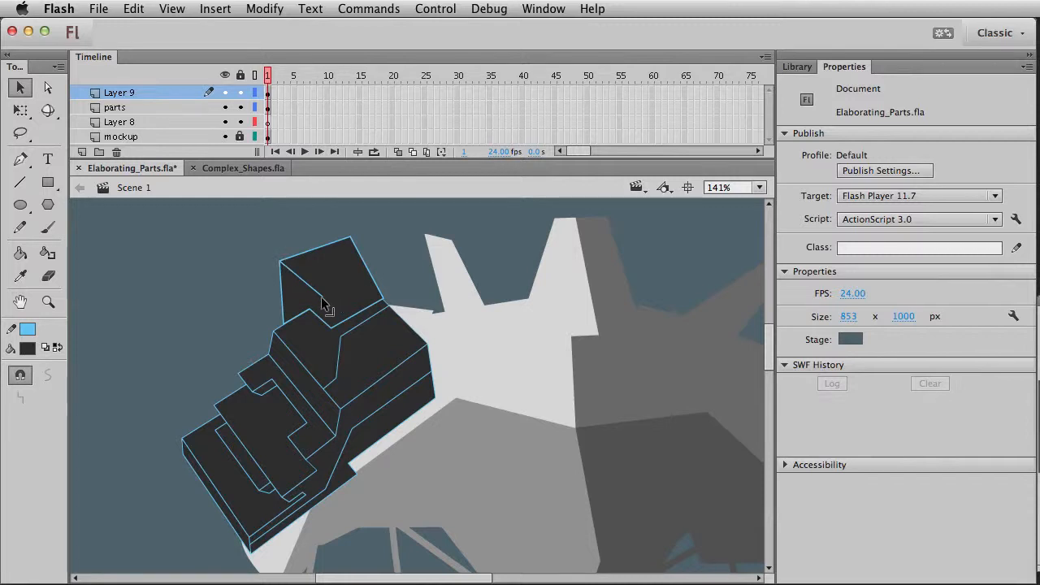
{"action": "left_click_drag", "start_coordinate": [322, 298], "coordinate": [330, 327]}
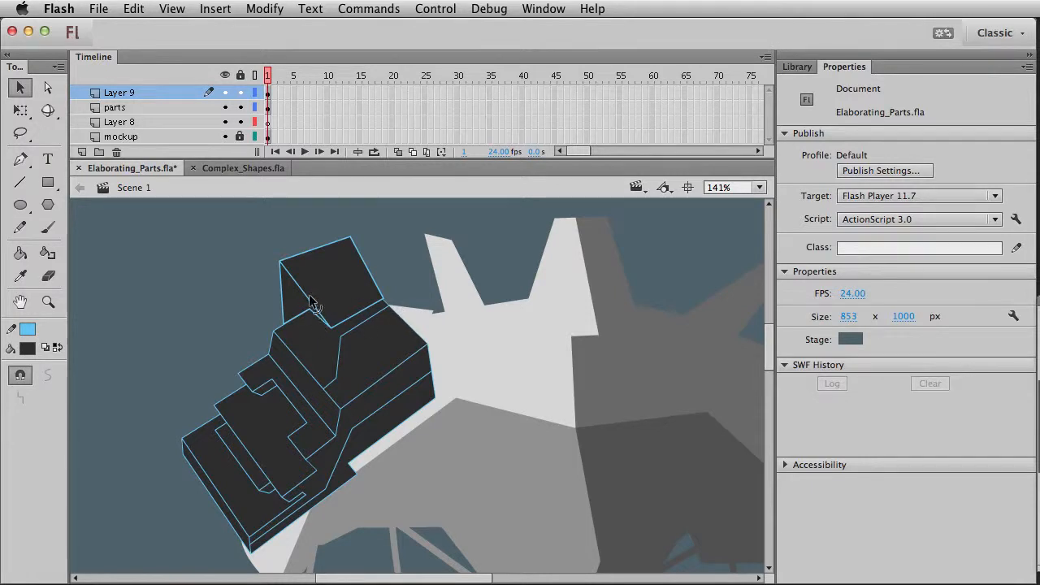
{"action": "mouse_move", "coordinate": [328, 299]}
{"action": "left_mouse_down"}
{"action": "mouse_move", "coordinate": [344, 302]}
{"action": "mouse_move", "coordinate": [331, 300]}
{"action": "left_mouse_up"}
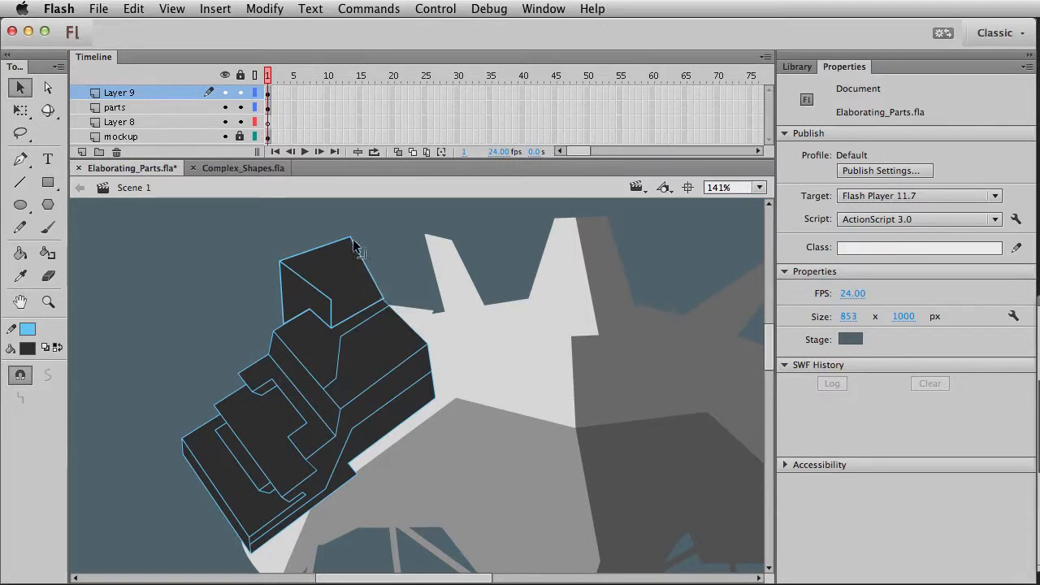
Form the block's top face by lowering its upper-right corner, arching the top edge and drawing a line from the inner bend to that corner
{"action": "left_click_drag", "start_coordinate": [352, 239], "coordinate": [383, 260]}
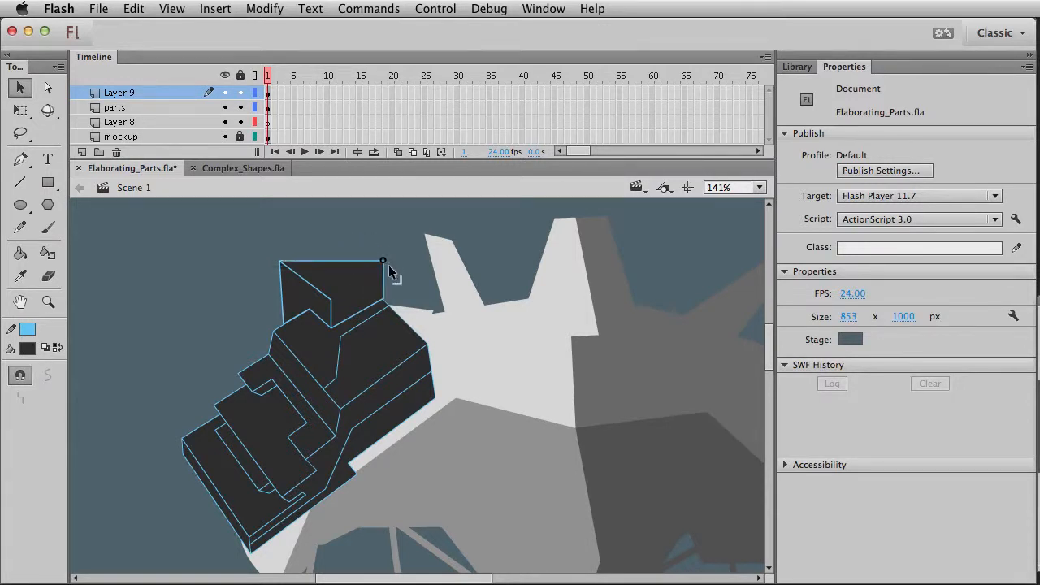
{"action": "left_click_drag", "start_coordinate": [354, 267], "coordinate": [365, 261]}
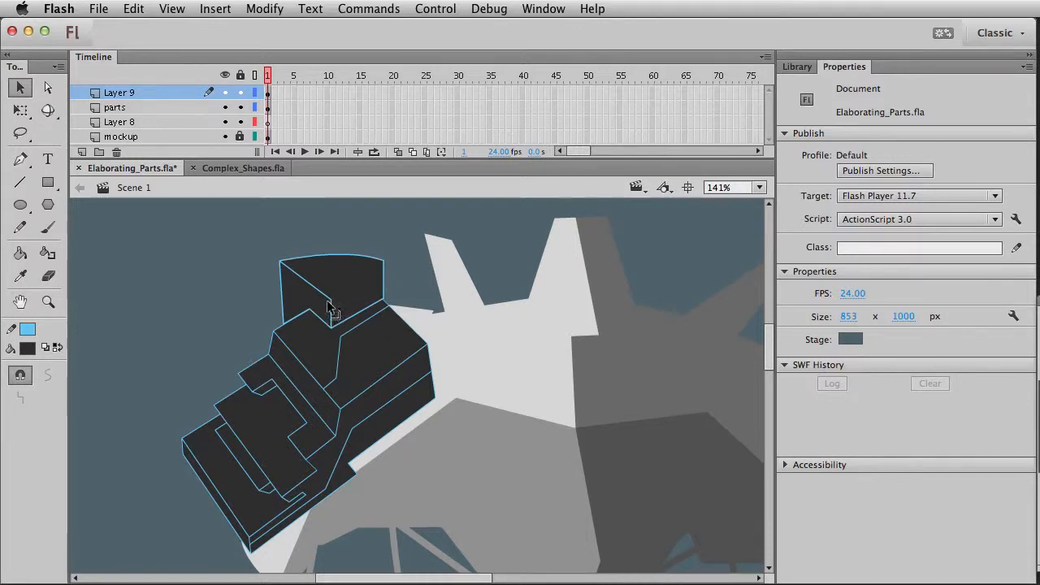
{"action": "left_click_drag", "start_coordinate": [329, 303], "coordinate": [383, 261]}
{"action": "key", "text": "n"}
{"action": "key", "text": "v"}
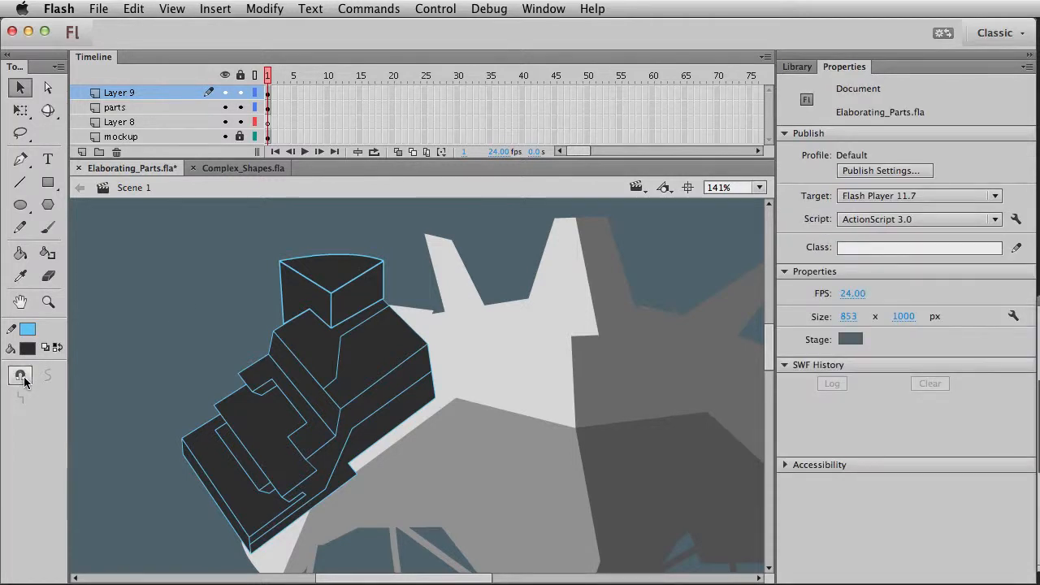
{"action": "left_click_drag", "start_coordinate": [378, 265], "coordinate": [385, 270]}
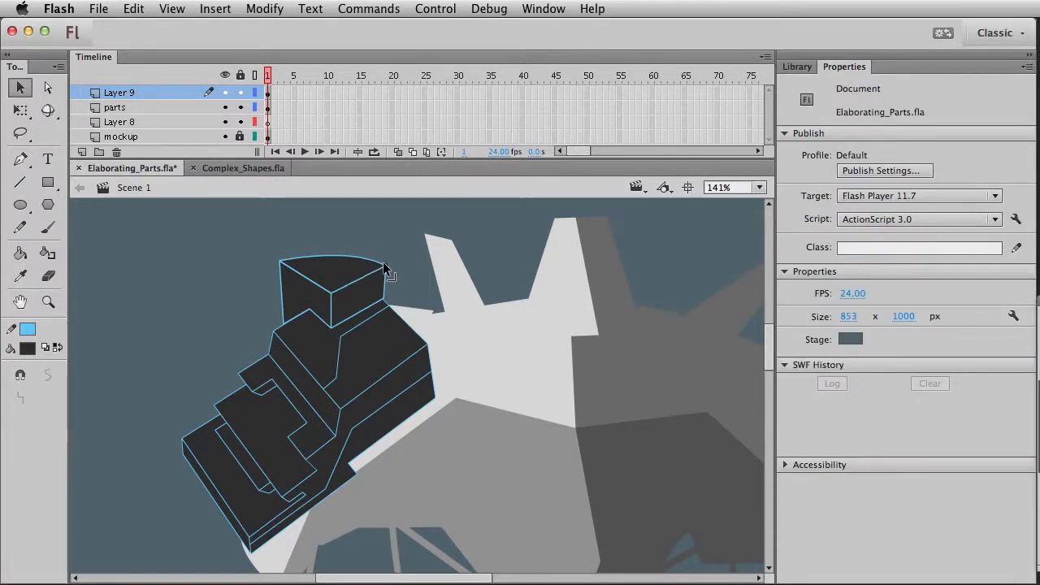
Inside the shoulder symbol, distort the entire artwork by pulling its upper-right corner slightly inward and down, and return to the main scene
{"action": "mouse_move", "coordinate": [388, 483]}
{"action": "left_mouse_down"}
{"action": "mouse_move", "coordinate": [386, 395]}
{"action": "mouse_move", "coordinate": [381, 425]}
{"action": "left_mouse_up"}
{"action": "left_click", "coordinate": [431, 384]}
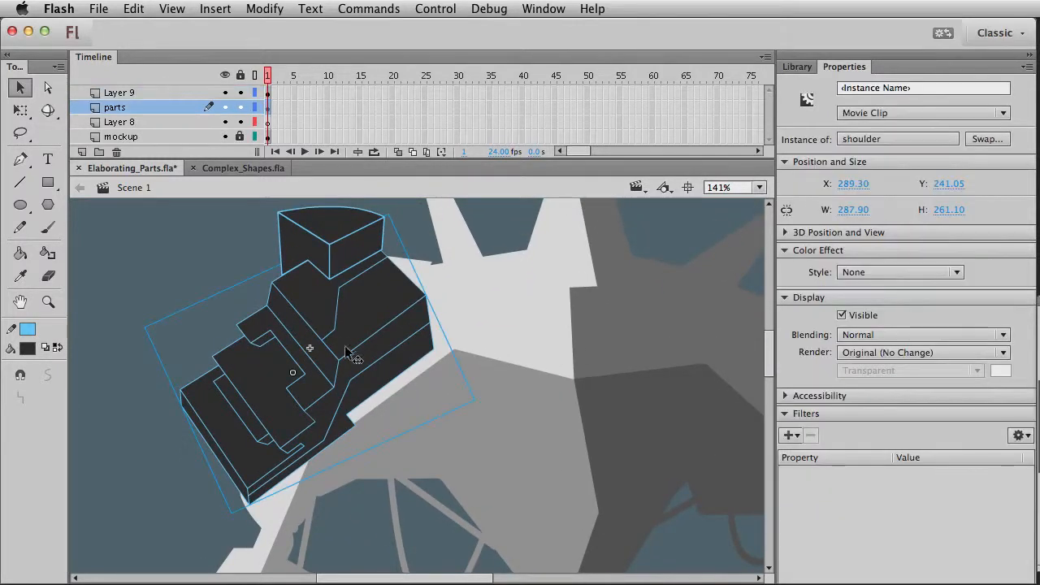
{"action": "double_click", "coordinate": [368, 351]}
{"action": "mouse_move", "coordinate": [539, 523]}
{"action": "left_mouse_down"}
{"action": "mouse_move", "coordinate": [120, 271]}
{"action": "mouse_move", "coordinate": [107, 221]}
{"action": "left_mouse_up"}
{"action": "key", "text": "q"}
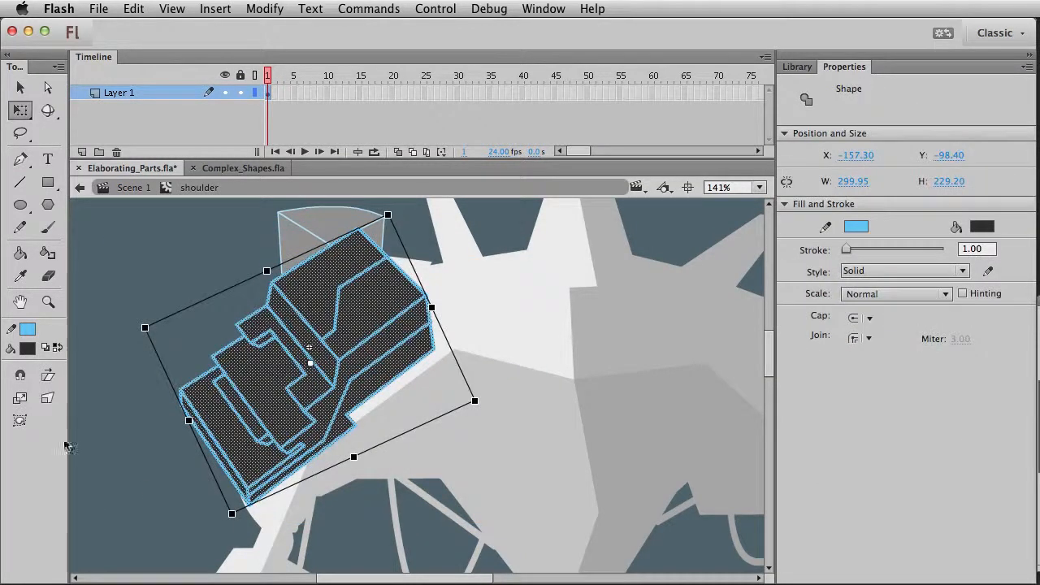
{"action": "left_click_drag", "start_coordinate": [387, 215], "coordinate": [382, 235]}
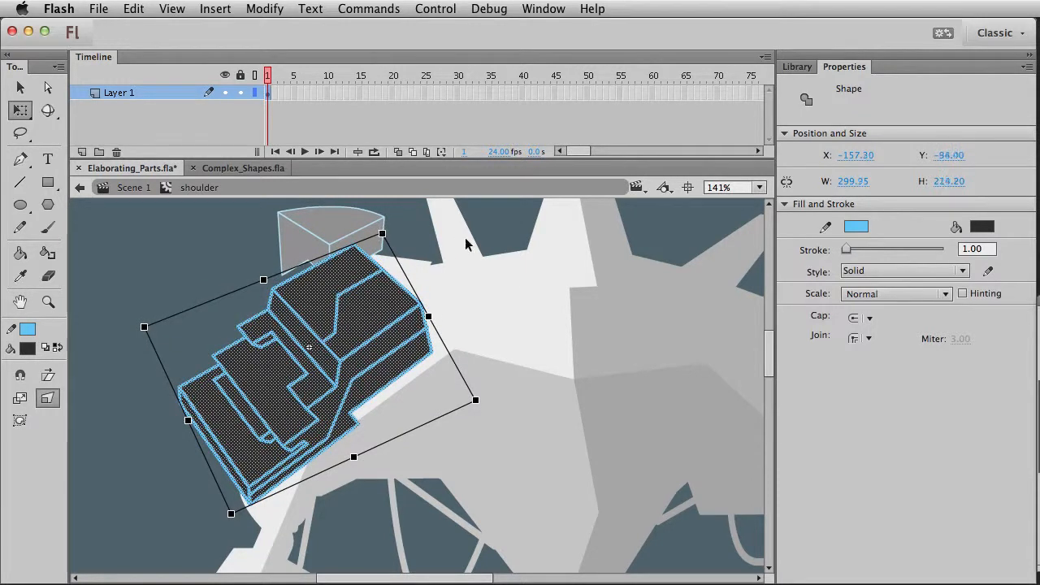
{"action": "double_click", "coordinate": [465, 244]}
Select all three faces of the block and nudge it onto the distorted shoulder's upper edge at X 263.00, Y 124.10
{"action": "key", "text": "v"}
{"action": "left_click", "coordinate": [302, 258]}
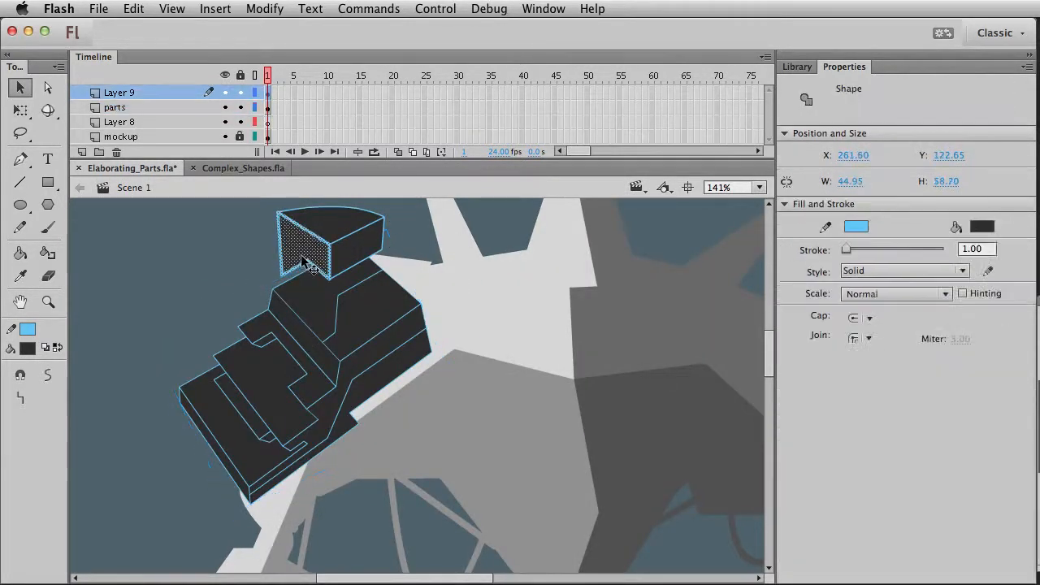
{"action": "left_click", "coordinate": [328, 229], "text": "shift"}
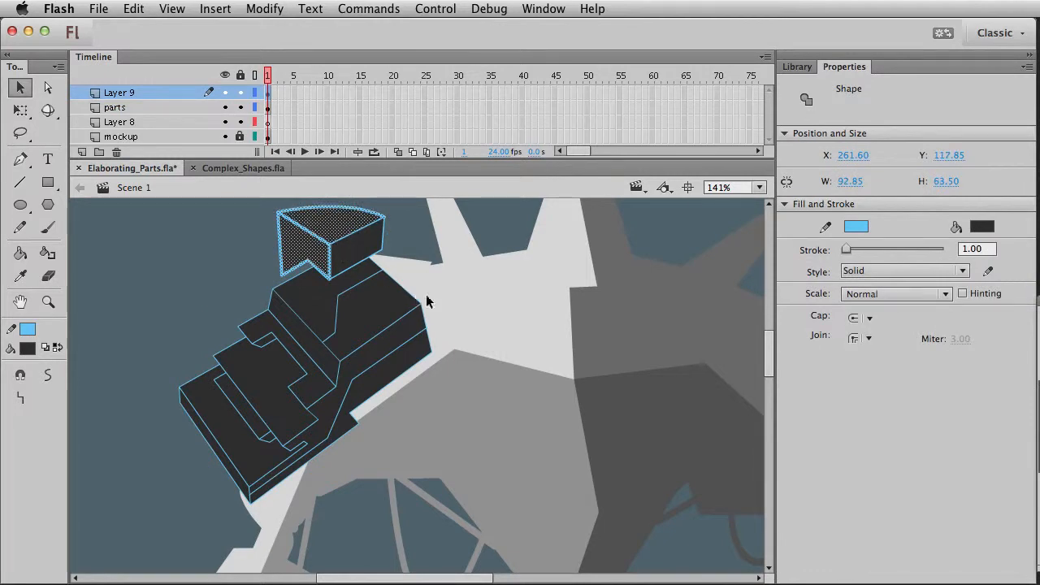
{"action": "left_click", "coordinate": [370, 257], "text": "shift"}
{"action": "key", "text": "Left"}
{"action": "key", "text": "Left"}
{"action": "key", "text": "Left"}
{"action": "key", "text": "Left"}
{"action": "key", "text": "Left"}
{"action": "key", "text": "Left"}
{"action": "key", "text": "Left"}
{"action": "key", "text": "Down"}
{"action": "key", "text": "Down"}
{"action": "key", "text": "Right"}
{"action": "key", "text": "Right"}
{"action": "key", "text": "Right"}
{"action": "key", "text": "Right"}
{"action": "key", "text": "Right"}
{"action": "key", "text": "Right"}
{"action": "key", "text": "Right"}
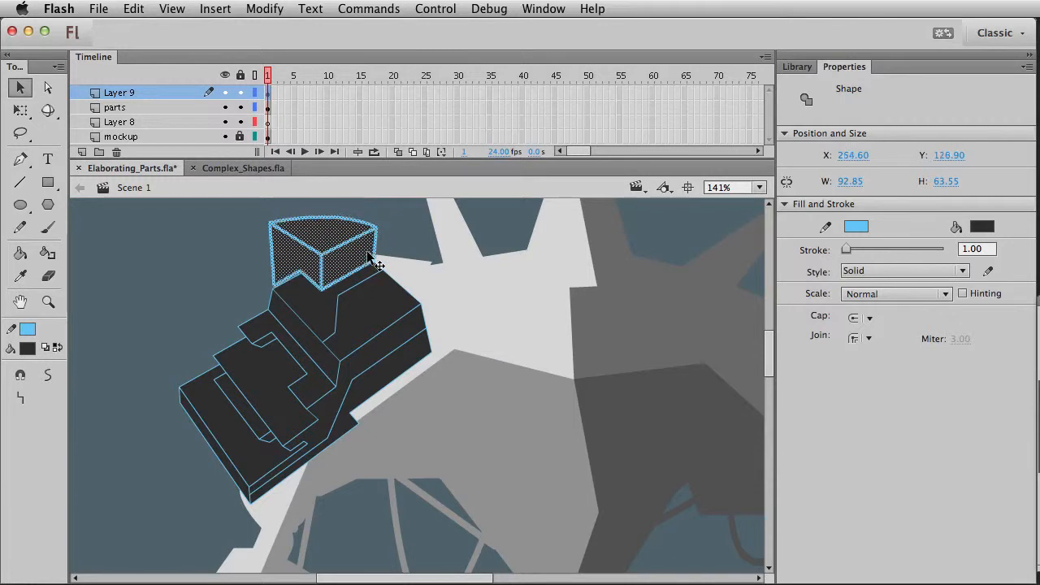
{"action": "key", "text": "Right"}
{"action": "key", "text": "Right"}
{"action": "key", "text": "Down"}
{"action": "key", "text": "Down"}
{"action": "key", "text": "Down"}
{"action": "key", "text": "Down"}
{"action": "key", "text": "Down"}
{"action": "key", "text": "Down"}
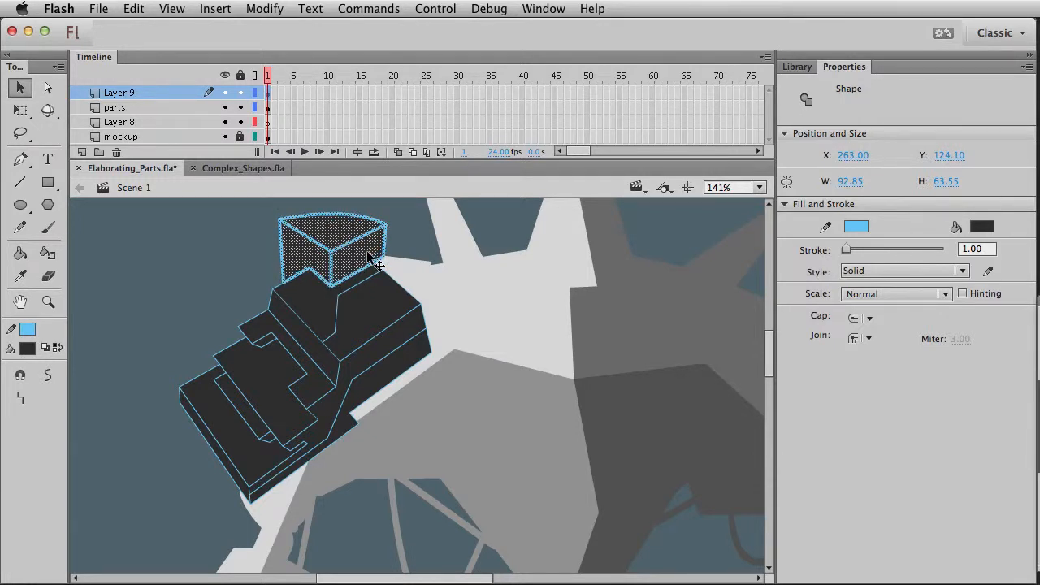
{"action": "left_click", "coordinate": [198, 287]}
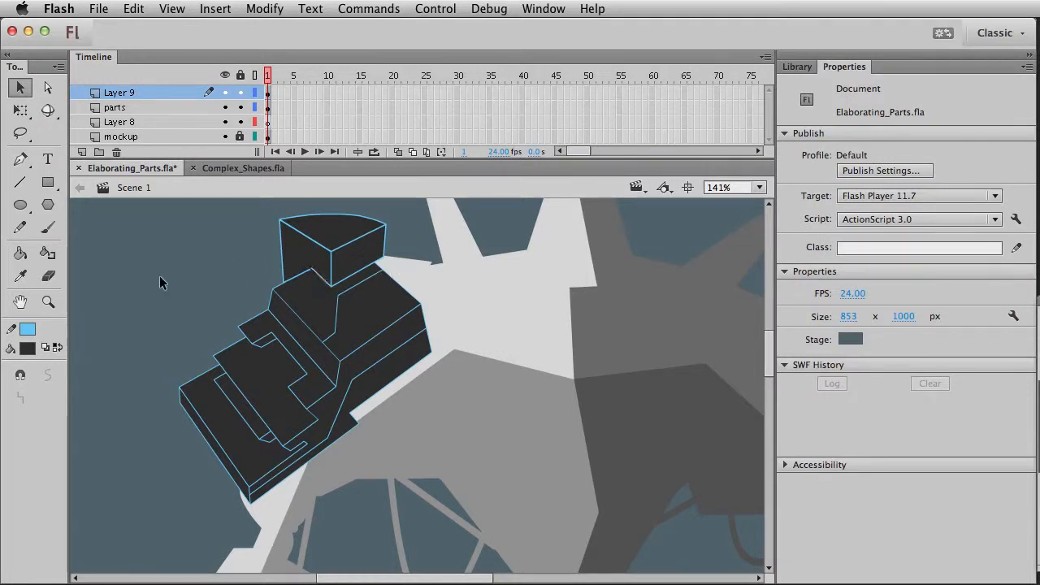
Extend the block's lower-right edge to meet the shoulder's outline and shift its upper-right corner slightly outward
{"action": "left_click", "coordinate": [48, 301]}
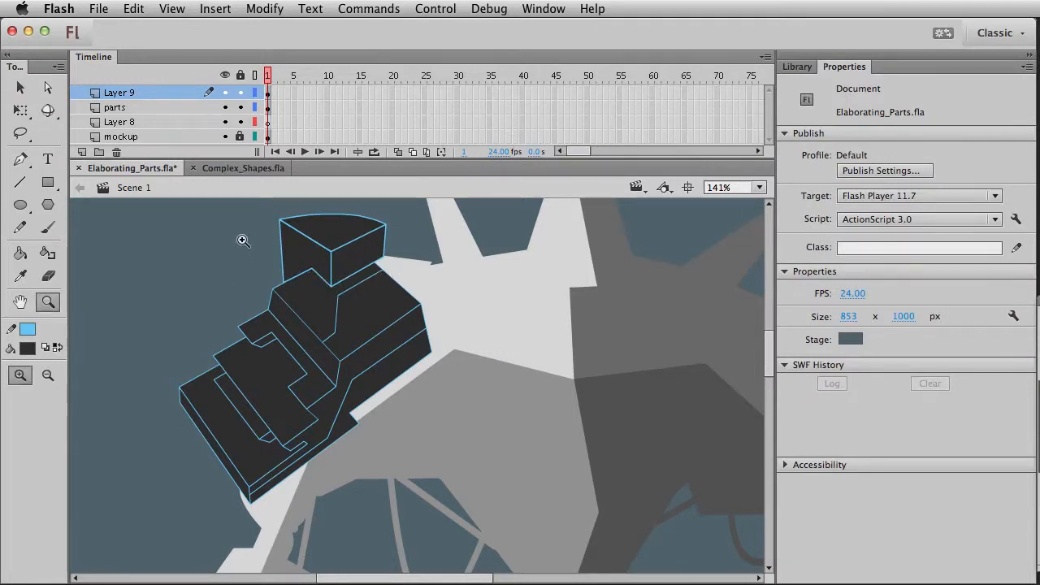
{"action": "left_click_drag", "start_coordinate": [242, 240], "coordinate": [546, 351]}
{"action": "key", "text": "v"}
{"action": "left_click_drag", "start_coordinate": [376, 313], "coordinate": [394, 334]}
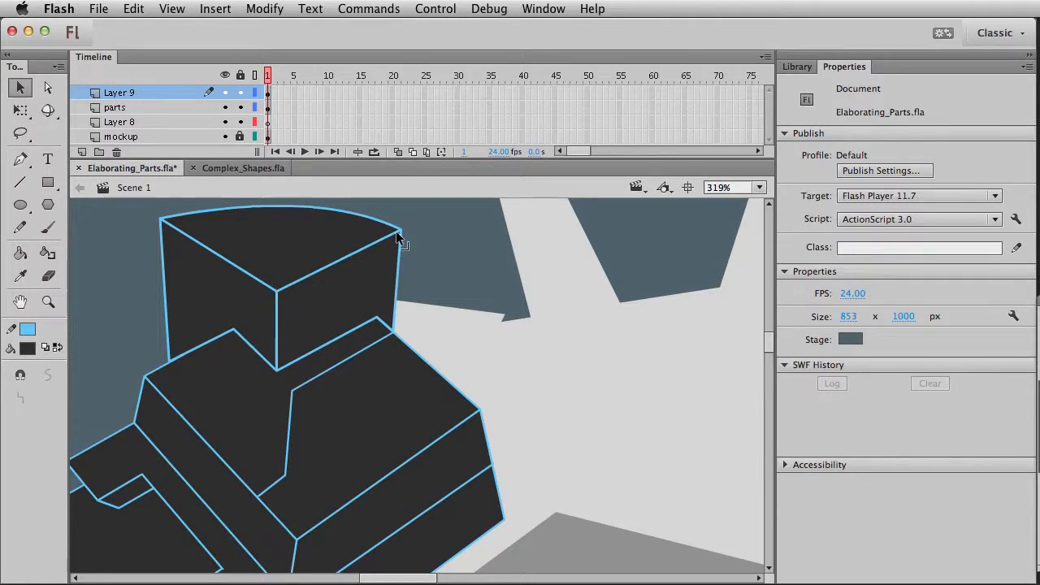
{"action": "left_click_drag", "start_coordinate": [400, 231], "coordinate": [404, 236]}
Draw a small rectangle on the block's right face and reshape it into a slanted notch panel touching the face's upper edge
{"action": "left_click", "coordinate": [48, 182]}
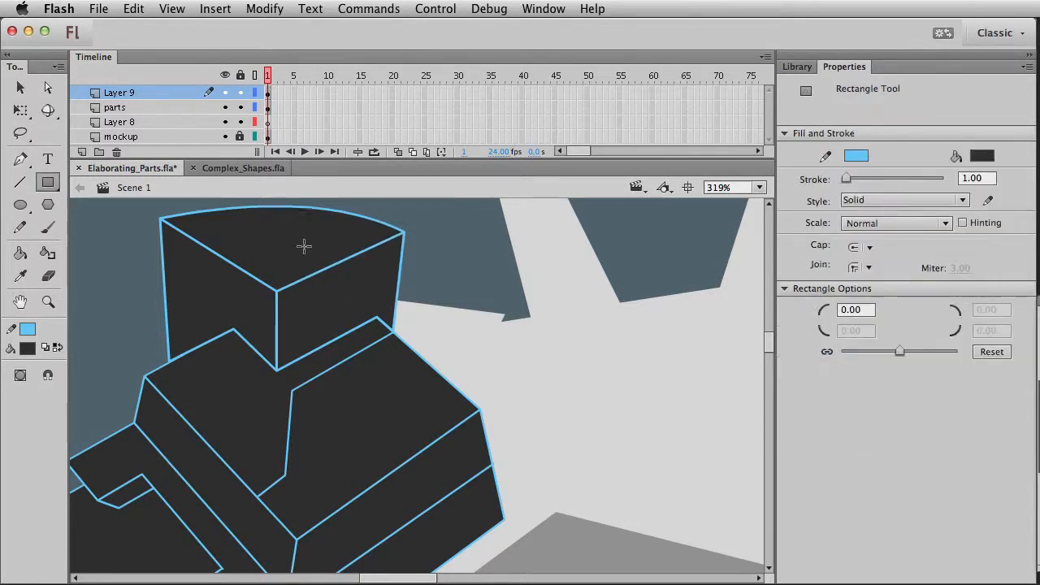
{"action": "left_click_drag", "start_coordinate": [324, 280], "coordinate": [349, 319]}
{"action": "key", "text": "v"}
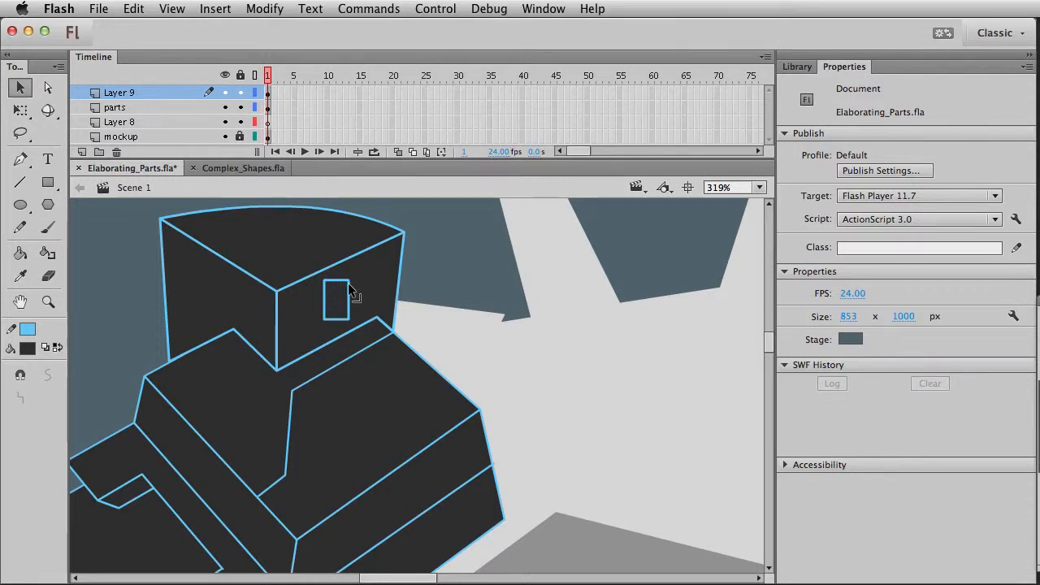
{"action": "left_click", "coordinate": [21, 375]}
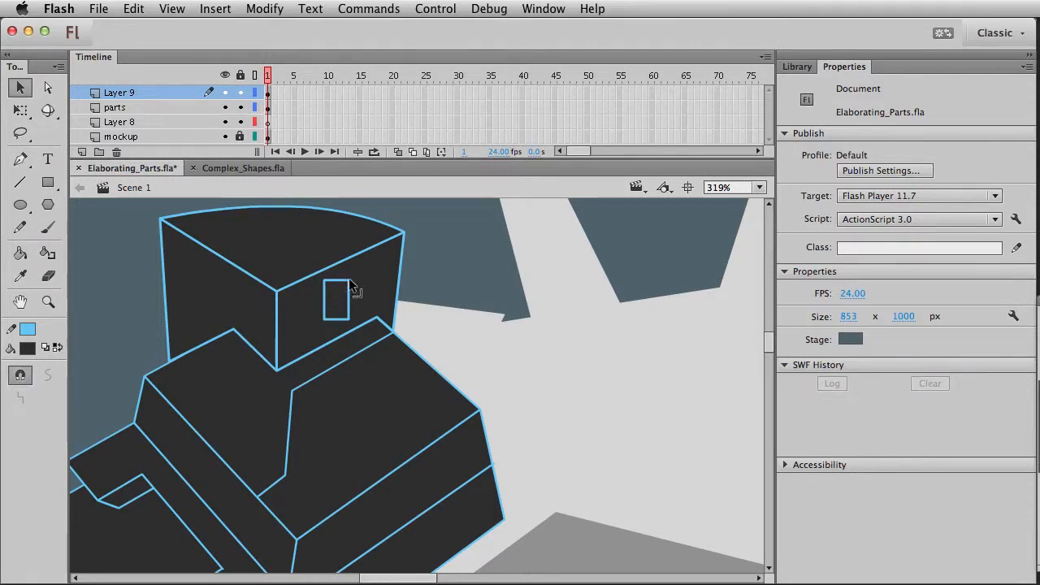
{"action": "left_click_drag", "start_coordinate": [350, 281], "coordinate": [380, 251]}
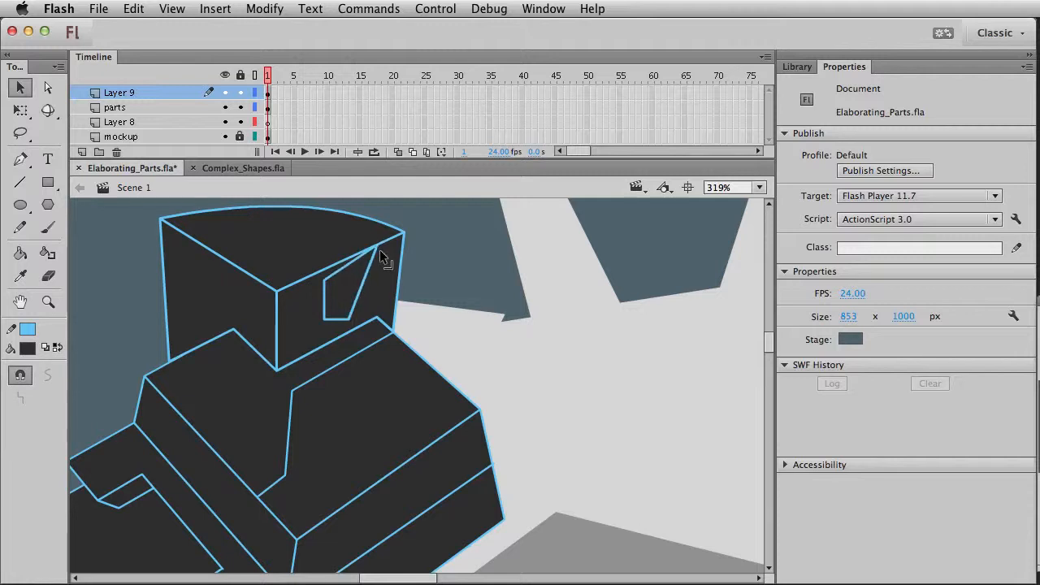
{"action": "left_click_drag", "start_coordinate": [328, 277], "coordinate": [321, 270]}
{"action": "left_click_drag", "start_coordinate": [348, 320], "coordinate": [371, 291]}
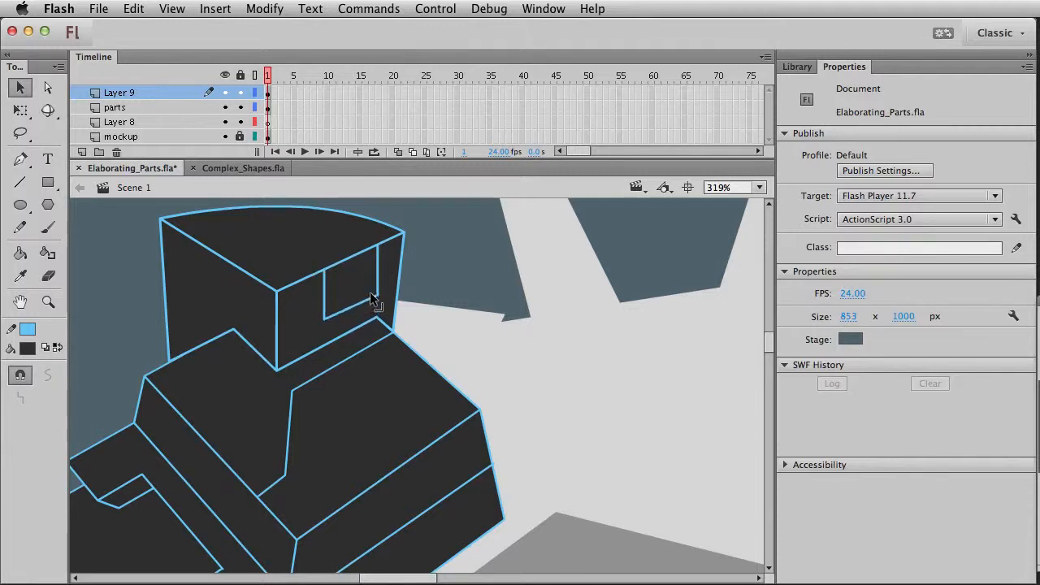
Draw a rectangle on the block's top face and fit its corners into a slanted quadrilateral sharing the notch panel's upper edge
{"action": "left_click", "coordinate": [48, 183]}
{"action": "mouse_move", "coordinate": [298, 227]}
{"action": "left_mouse_down"}
{"action": "mouse_move", "coordinate": [321, 249]}
{"action": "mouse_move", "coordinate": [377, 244]}
{"action": "left_mouse_up"}
{"action": "key", "text": "v"}
{"action": "left_click", "coordinate": [323, 251]}
{"action": "key", "text": "Escape"}
{"action": "left_click_drag", "start_coordinate": [299, 249], "coordinate": [316, 266]}
{"action": "left_click_drag", "start_coordinate": [298, 228], "coordinate": [280, 242]}
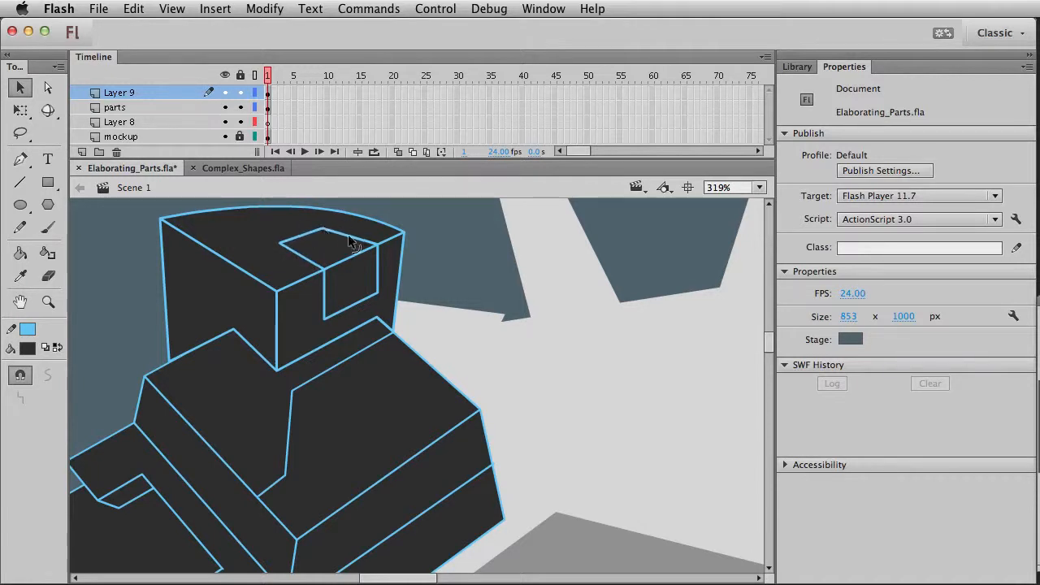
Arch the notch's back edge to follow the block's curved rim and shift the notch's lower-right corner slightly inward
{"action": "left_click_drag", "start_coordinate": [354, 238], "coordinate": [354, 233]}
{"action": "left_click", "coordinate": [20, 375]}
{"action": "left_click_drag", "start_coordinate": [376, 296], "coordinate": [374, 294]}
Delete the line shared by the notch's top and side panels, including the leftover stub at the inner corner
{"action": "left_click", "coordinate": [343, 260]}
{"action": "left_click", "coordinate": [420, 348]}
{"action": "left_click", "coordinate": [395, 320]}
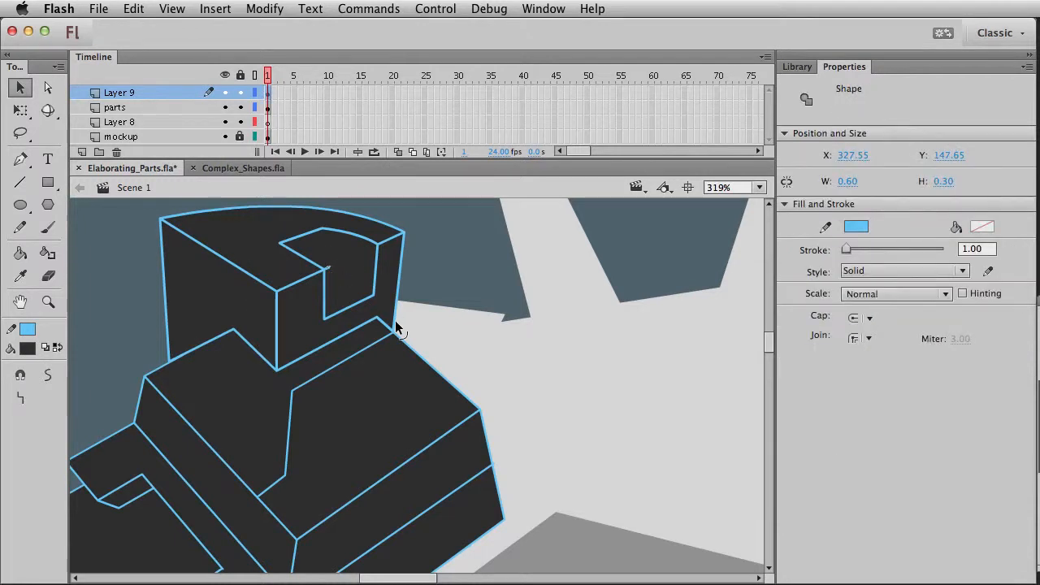
{"action": "left_click", "coordinate": [327, 275]}
{"action": "left_click", "coordinate": [327, 268]}
{"action": "key", "text": "Delete"}
{"action": "left_click", "coordinate": [330, 272]}
{"action": "key", "text": "Delete"}
{"action": "left_click", "coordinate": [330, 269]}
{"action": "left_click", "coordinate": [327, 269]}
{"action": "key", "text": "Delete"}
Draw a diagonal line inside the notch from its upper back corner to its lower-right corner
{"action": "left_click", "coordinate": [20, 183]}
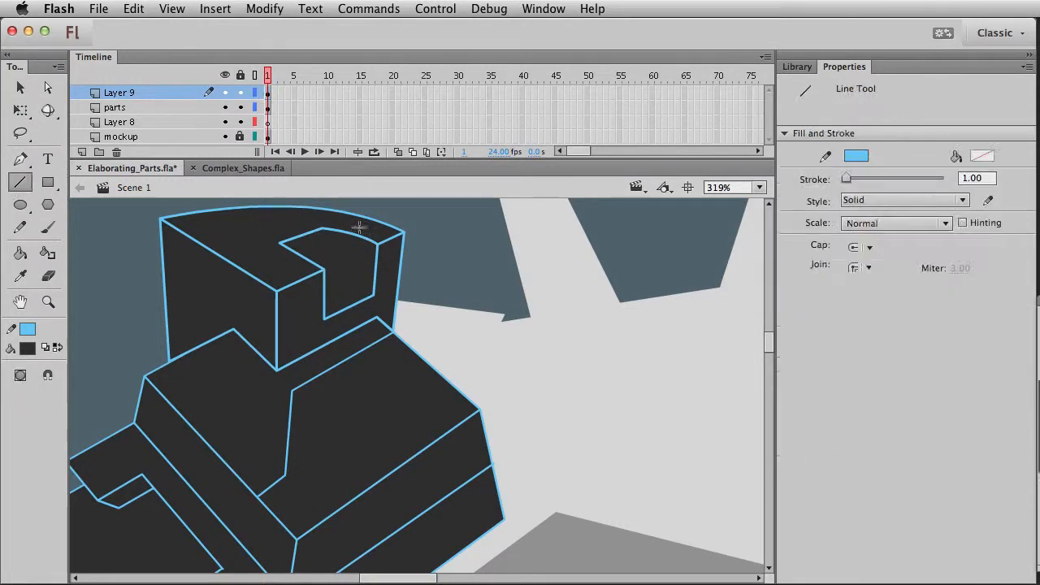
{"action": "left_click_drag", "start_coordinate": [338, 241], "coordinate": [371, 285]}
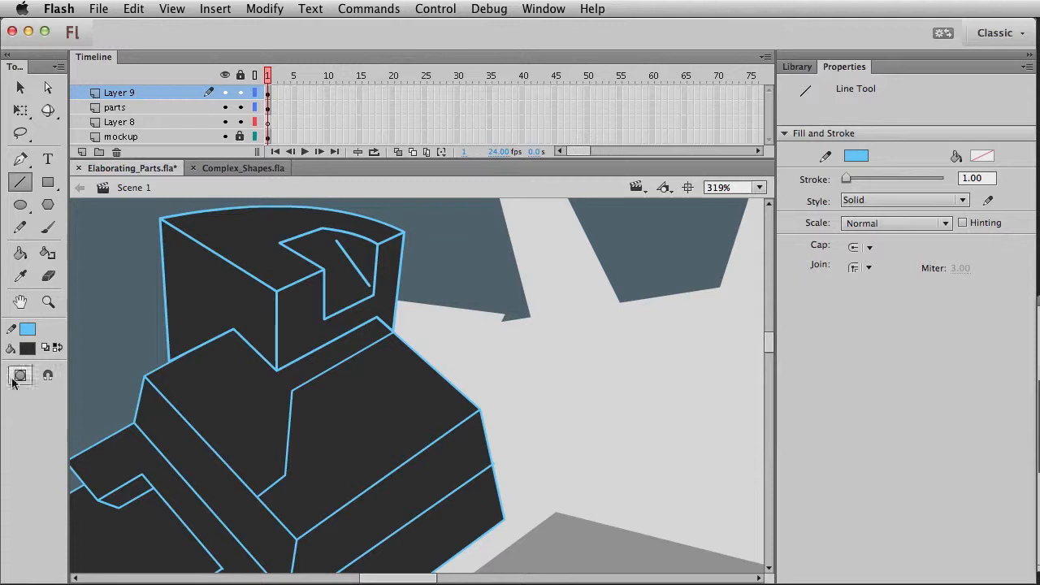
{"action": "key", "text": "v"}
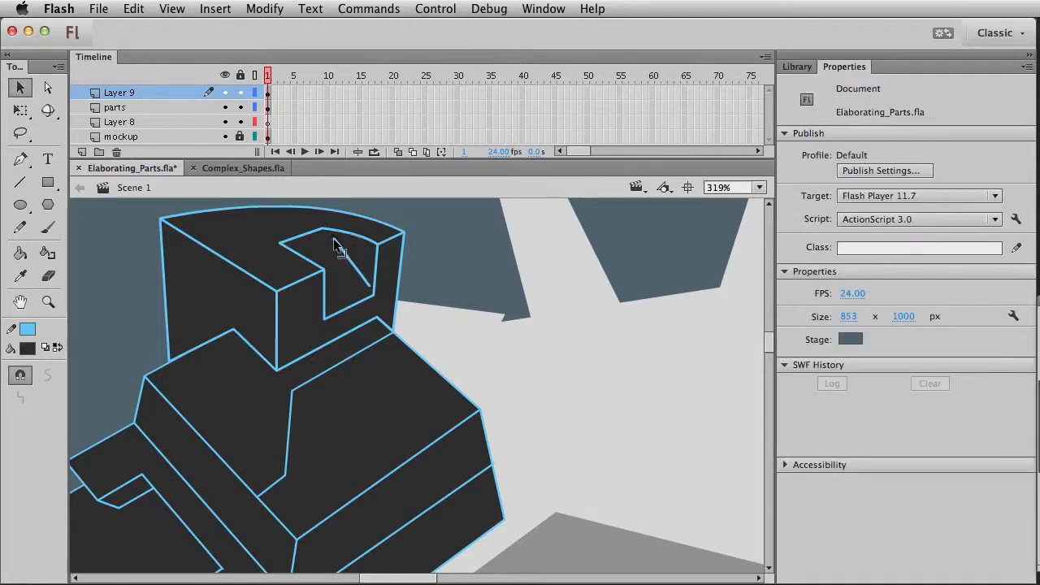
{"action": "left_click_drag", "start_coordinate": [325, 235], "coordinate": [323, 229]}
{"action": "left_click_drag", "start_coordinate": [370, 288], "coordinate": [373, 293]}
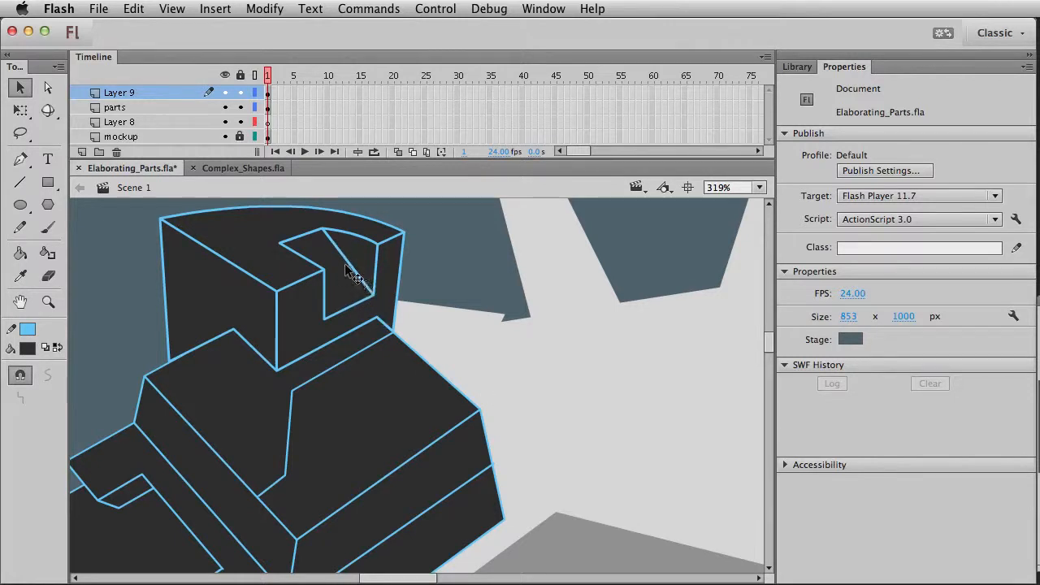
Try to pull a corner out of the notch's diagonal line, and undo the change
{"action": "left_click", "coordinate": [341, 297]}
{"action": "left_click", "coordinate": [520, 289]}
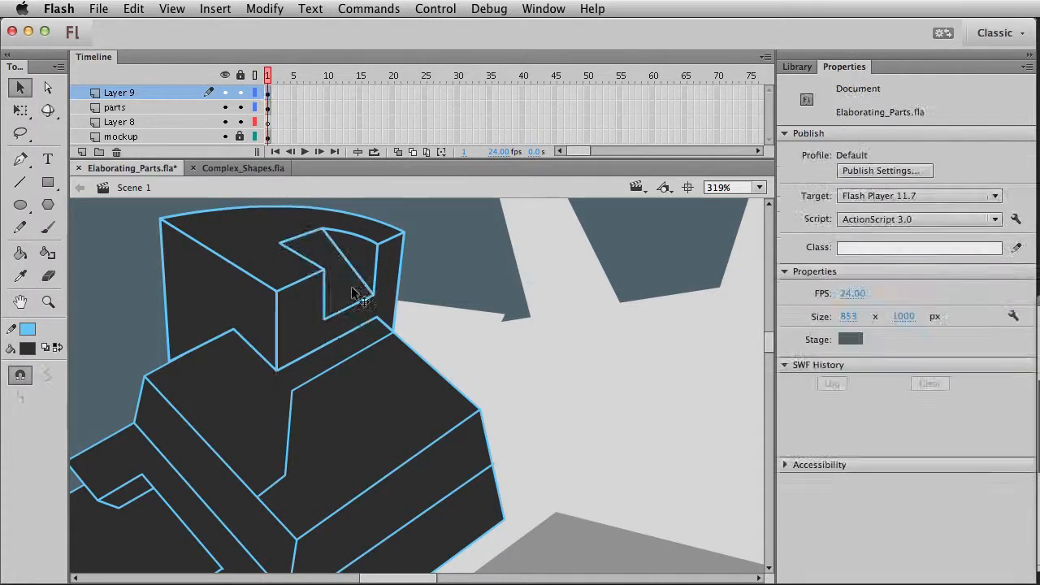
{"action": "left_click_drag", "start_coordinate": [352, 268], "coordinate": [332, 281]}
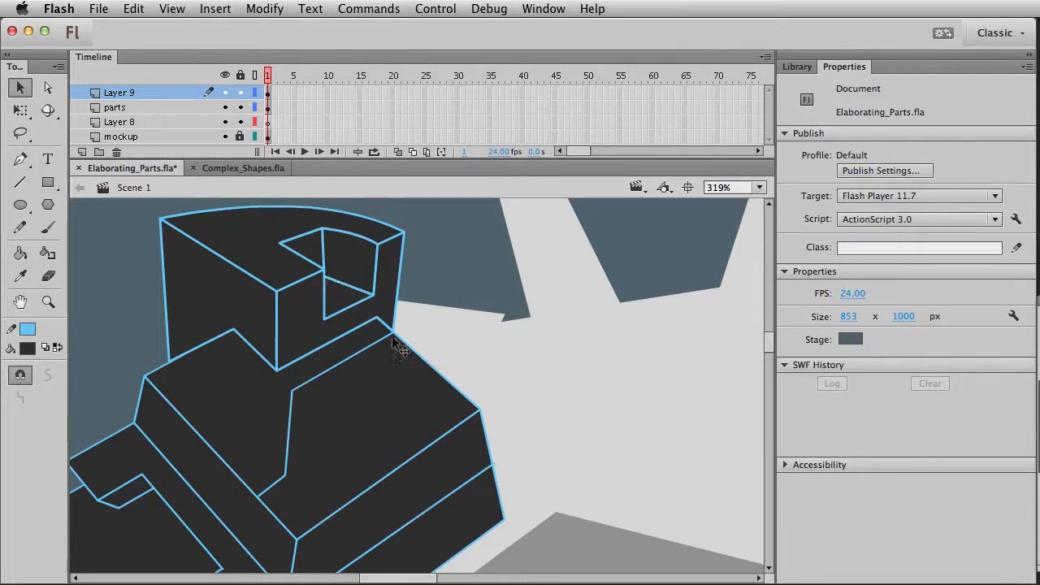
{"action": "key", "text": "super+z"}
Select the entire block artwork on Layer 9 and convert it to a movie clip symbol with the default name
{"action": "key", "text": "super+1"}
{"action": "scroll", "coordinate": [239, 420], "scroll_direction": "down", "scroll_amount": 3}
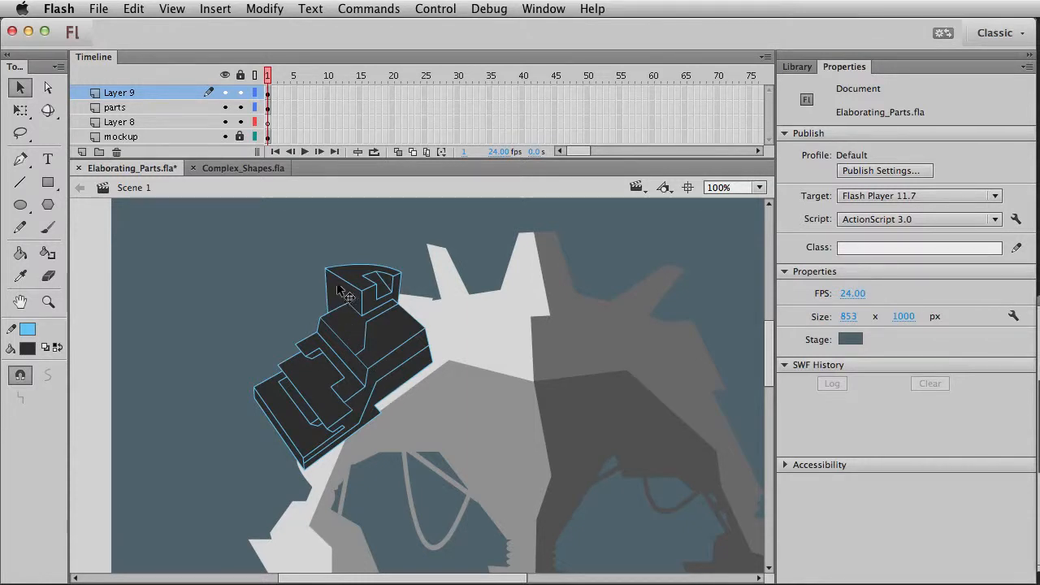
{"action": "scroll", "coordinate": [317, 406], "scroll_direction": "down", "scroll_amount": 2}
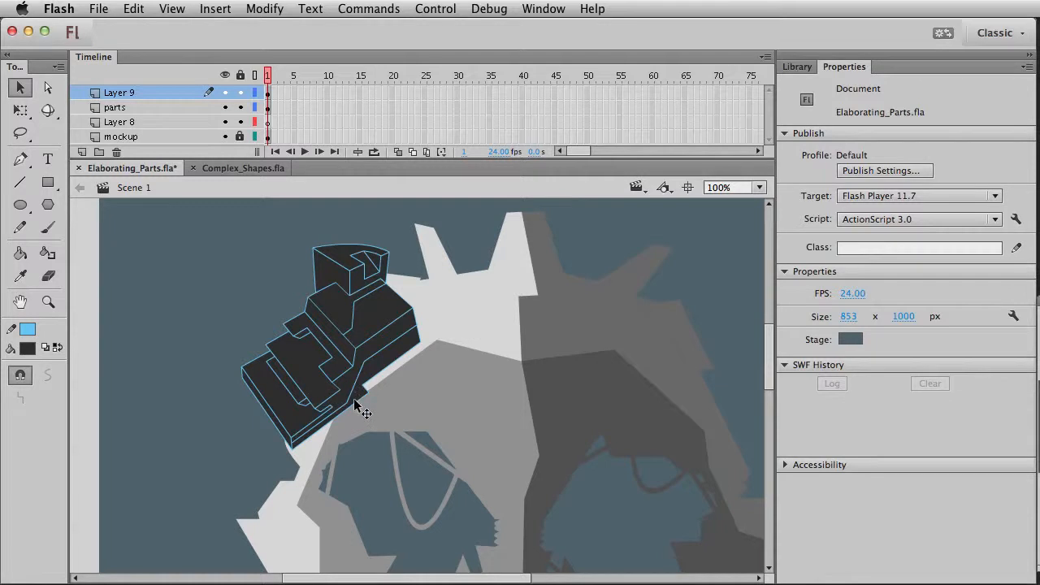
{"action": "key", "text": "z"}
{"action": "left_click_drag", "start_coordinate": [204, 245], "coordinate": [461, 451]}
{"action": "left_click", "coordinate": [267, 94]}
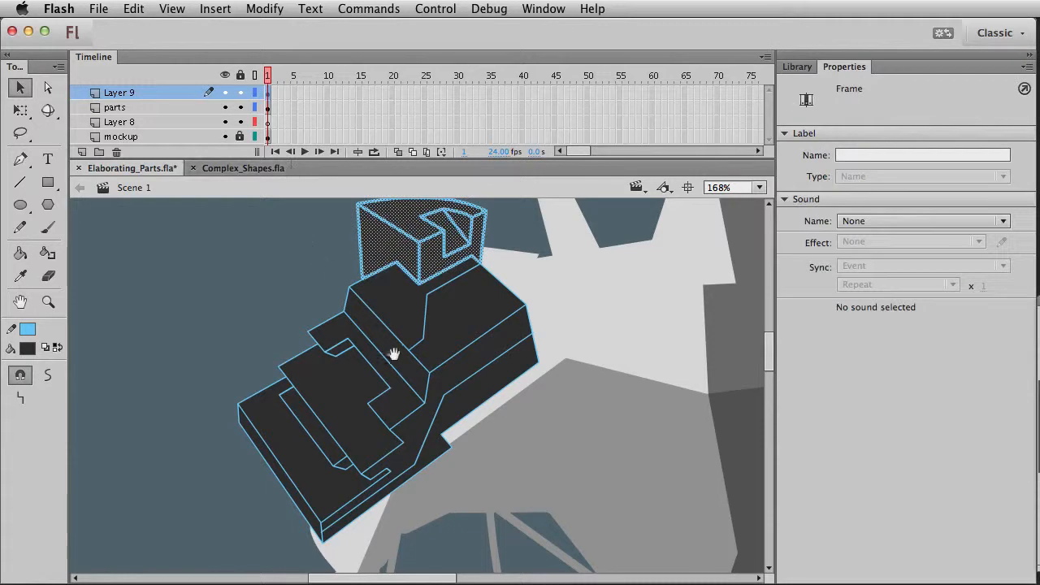
{"action": "left_click_drag", "start_coordinate": [392, 351], "coordinate": [372, 361]}
{"action": "left_click", "coordinate": [397, 345]}
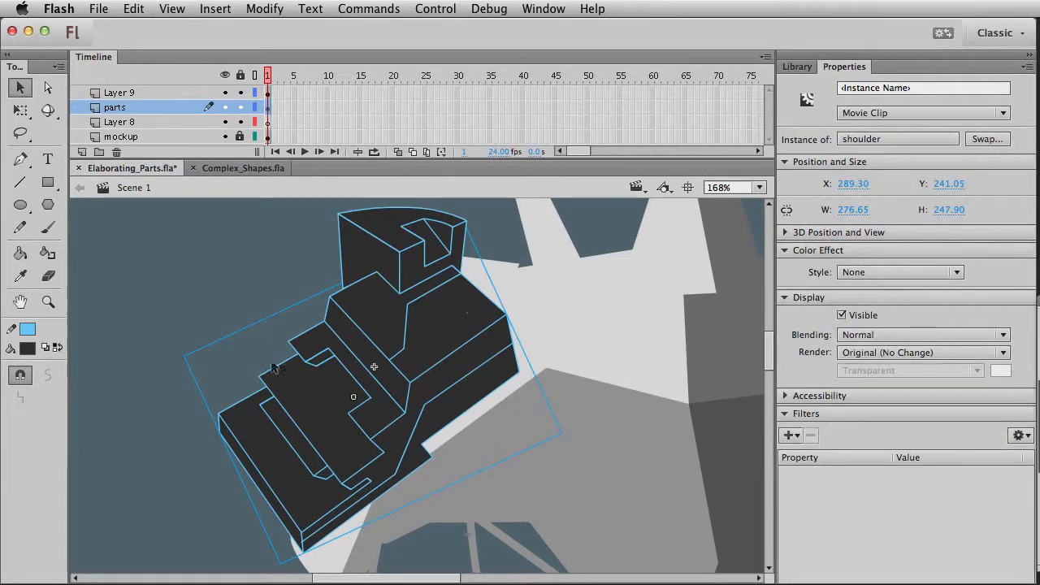
{"action": "left_click_drag", "start_coordinate": [147, 372], "coordinate": [512, 167]}
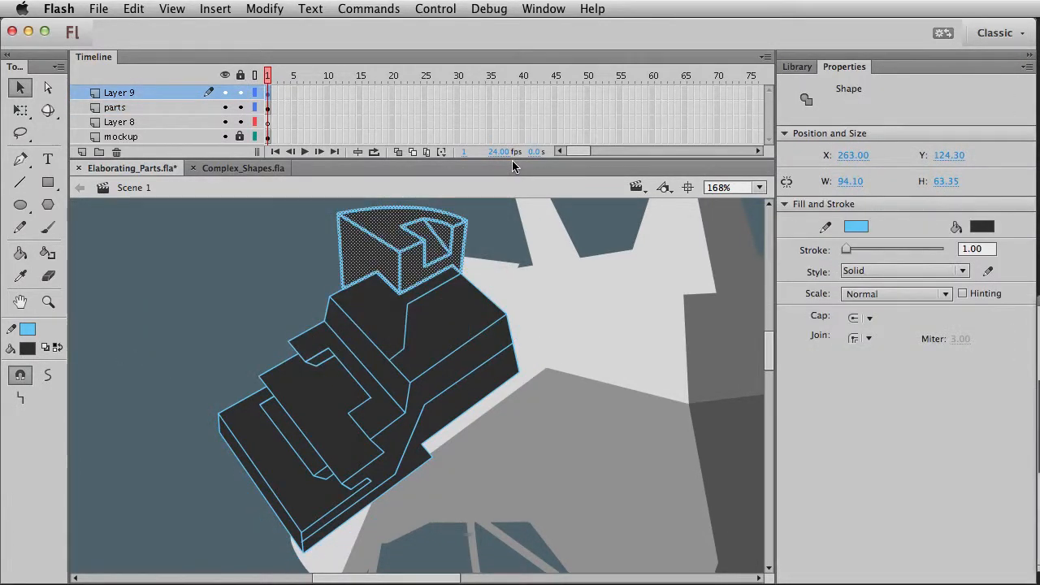
{"action": "key", "text": "F8"}
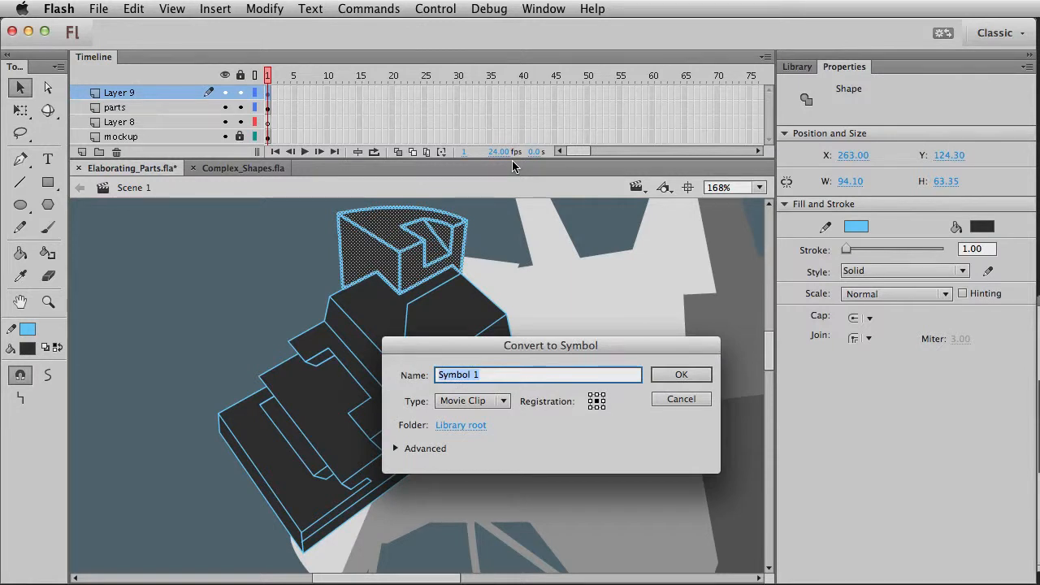
{"action": "key", "text": "Return"}
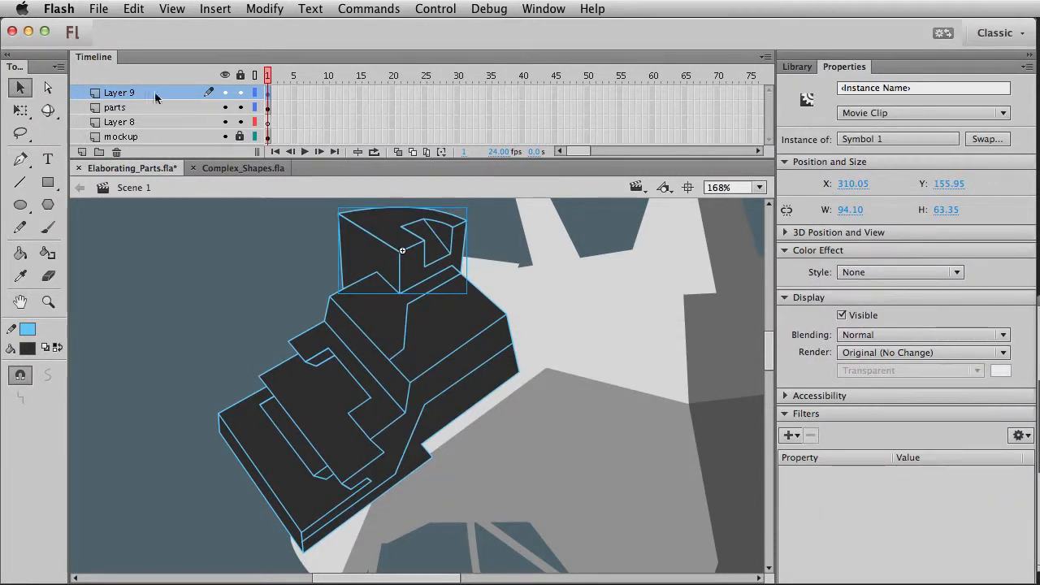
Move Layer 8 above Layer 9, draw a rectangle over the shoulder's upper-left edge, and start slanting it by pulling its upper-right corners
{"action": "left_click_drag", "start_coordinate": [122, 122], "coordinate": [122, 91]}
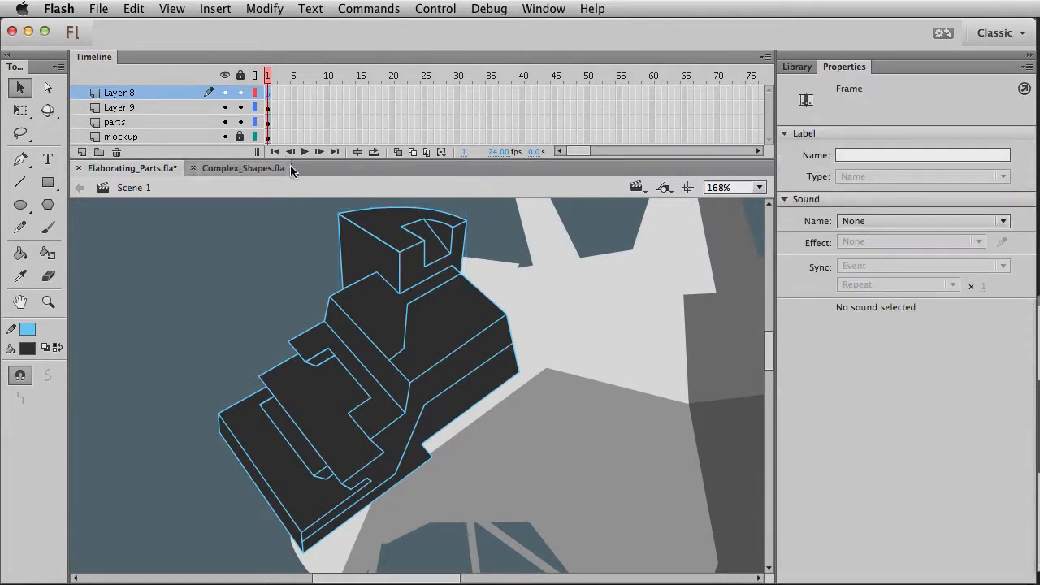
{"action": "left_click", "coordinate": [51, 182]}
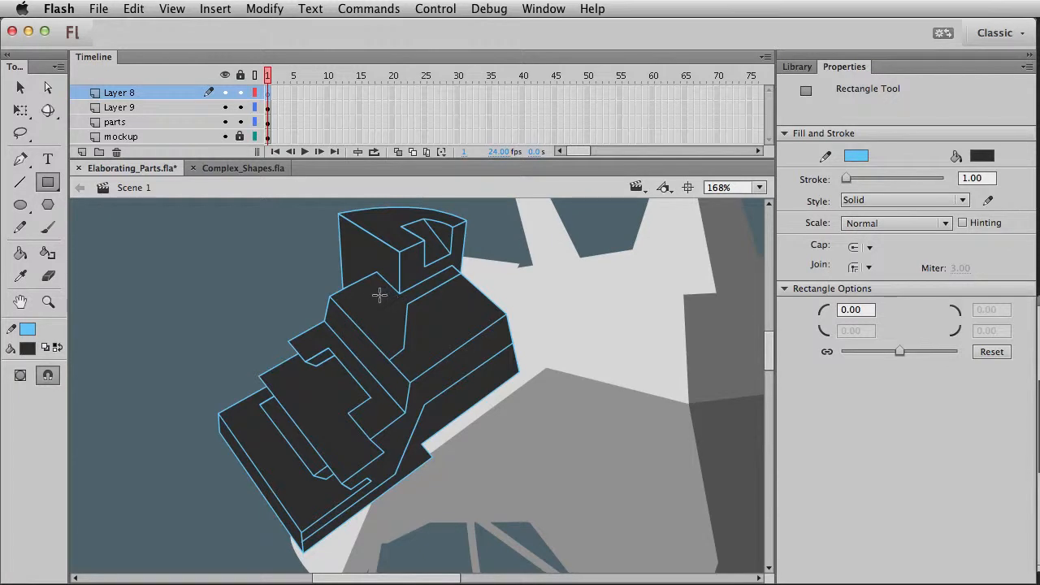
{"action": "mouse_move", "coordinate": [374, 295]}
{"action": "left_mouse_down"}
{"action": "mouse_move", "coordinate": [392, 314]}
{"action": "mouse_move", "coordinate": [249, 400]}
{"action": "mouse_move", "coordinate": [263, 367]}
{"action": "left_mouse_up"}
{"action": "key", "text": "v"}
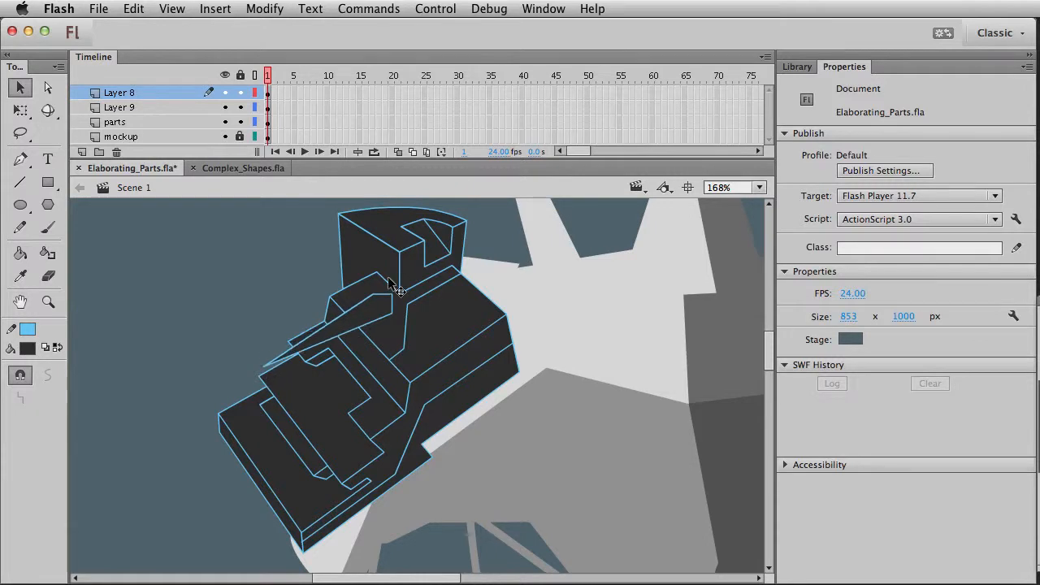
{"action": "left_click_drag", "start_coordinate": [374, 295], "coordinate": [392, 281]}
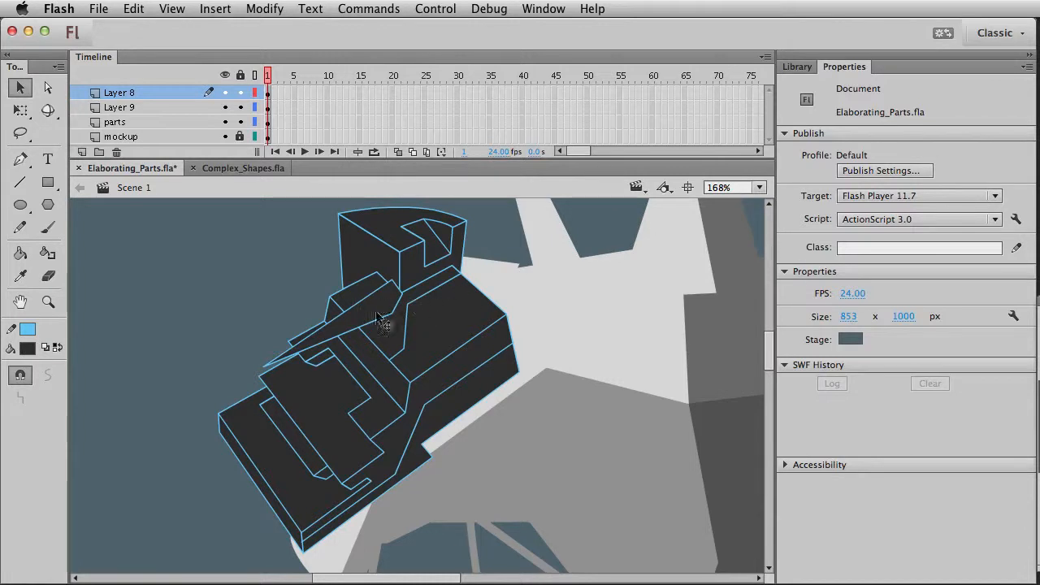
Reshape the slanted rectangle into a narrow diagonal bar along the shoulder's upper-left edge and shorten its lower end
{"action": "left_click", "coordinate": [48, 301]}
{"action": "left_click_drag", "start_coordinate": [227, 244], "coordinate": [546, 561]}
{"action": "key", "text": "v"}
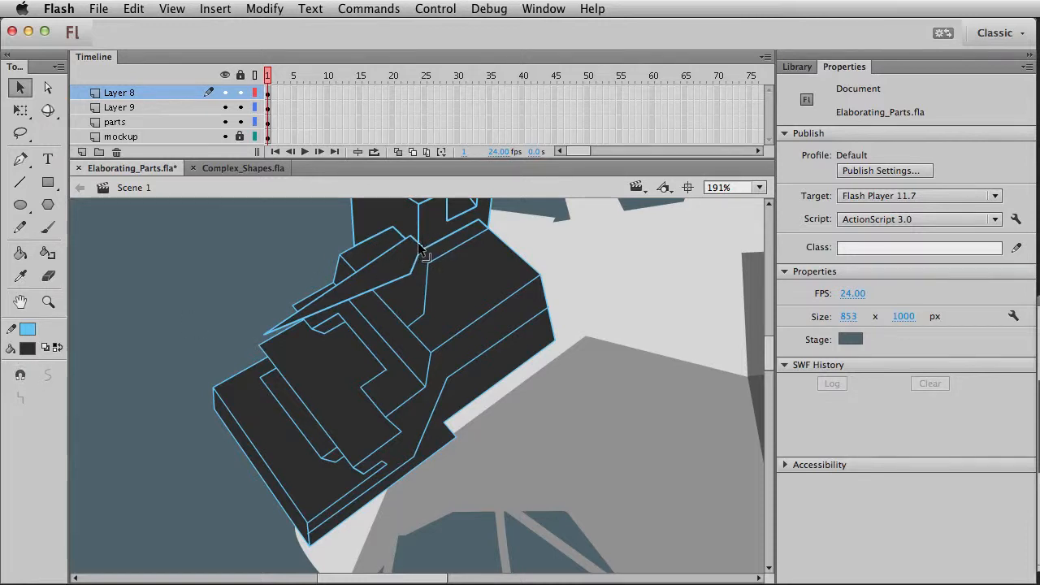
{"action": "left_click_drag", "start_coordinate": [411, 274], "coordinate": [280, 336]}
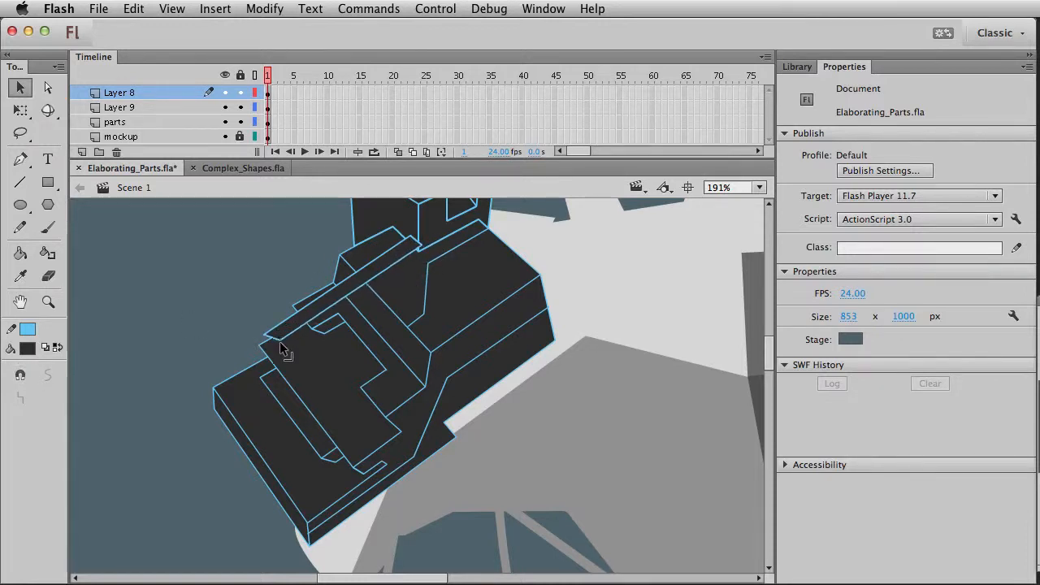
{"action": "left_click_drag", "start_coordinate": [414, 269], "coordinate": [445, 339]}
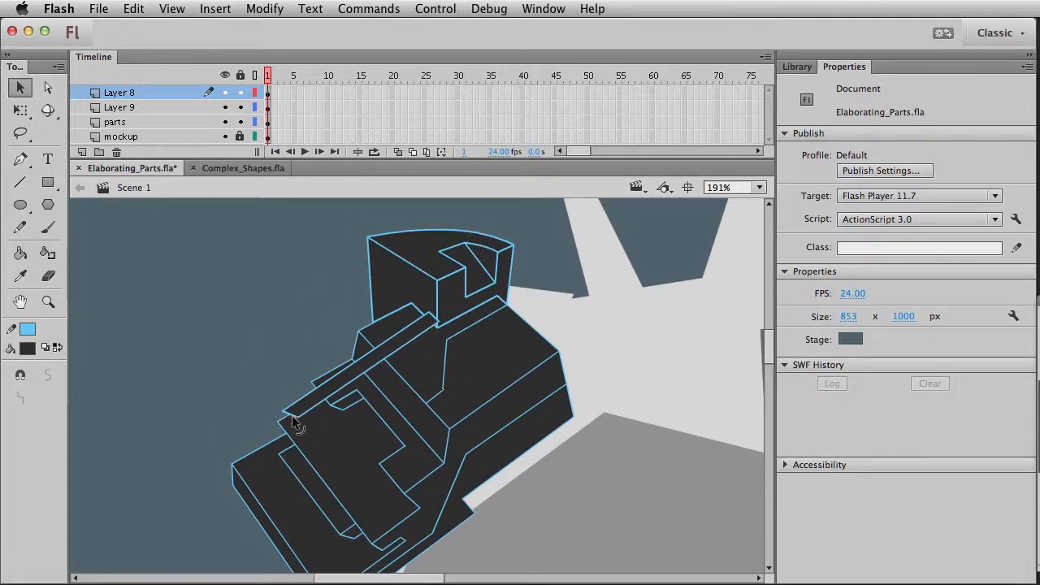
{"action": "left_click_drag", "start_coordinate": [299, 415], "coordinate": [306, 342]}
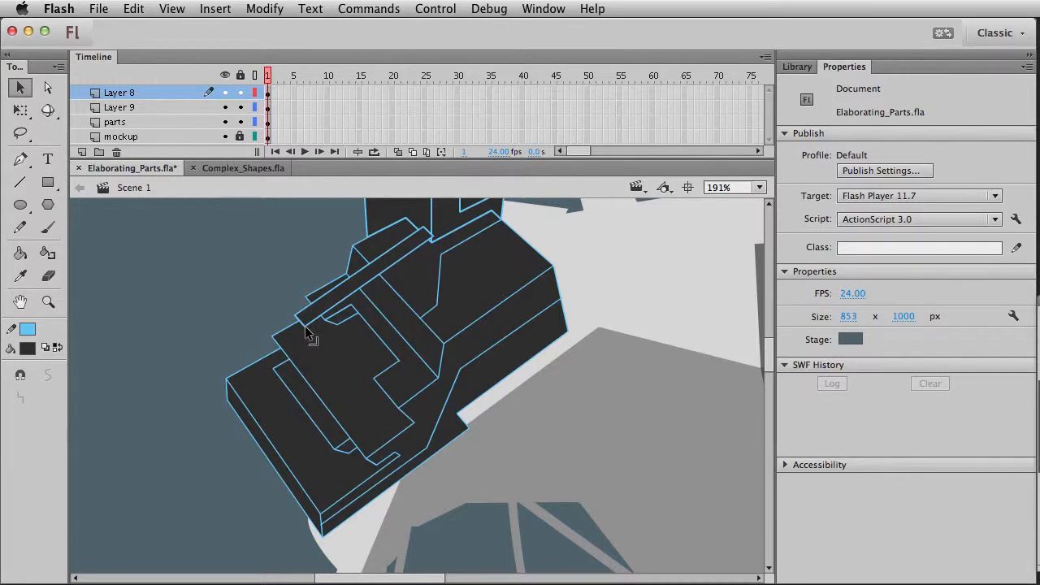
Extend the bar's lower end down onto the shoulder's front section, forming a bent arm with an even width
{"action": "left_click_drag", "start_coordinate": [307, 330], "coordinate": [257, 399]}
{"action": "left_click_drag", "start_coordinate": [298, 363], "coordinate": [268, 415]}
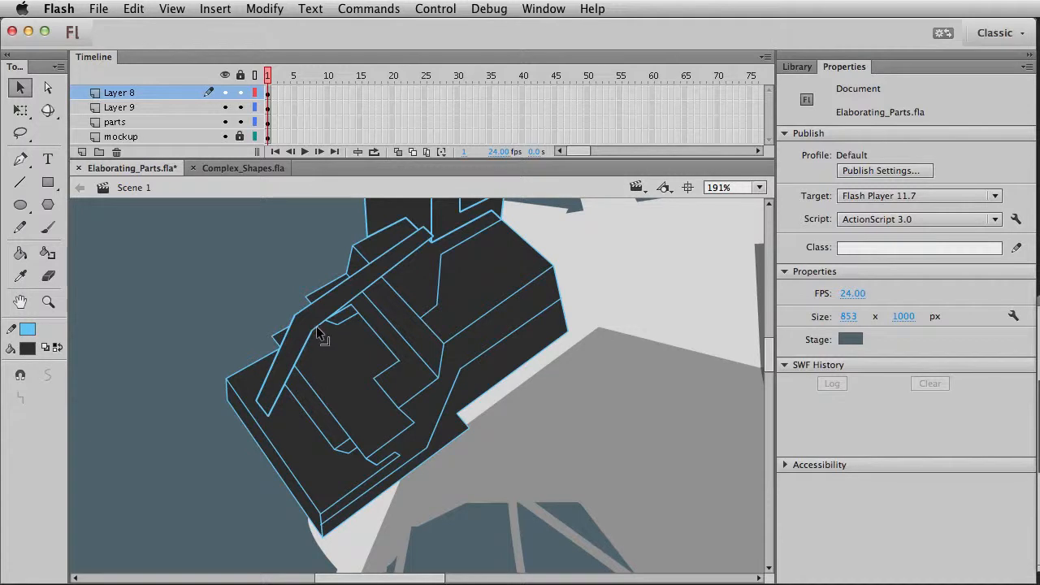
{"action": "left_click_drag", "start_coordinate": [313, 330], "coordinate": [311, 323]}
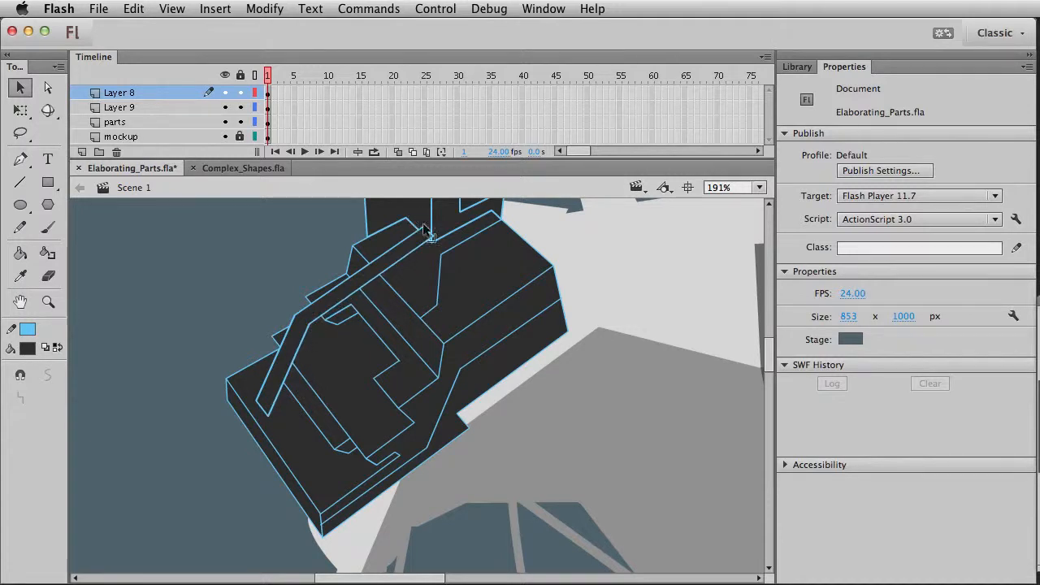
Refine the bent bar by adjusting the corner at its upper end, the inner bend and the tip of its lower end
{"action": "scroll", "coordinate": [455, 344], "scroll_direction": "up", "scroll_amount": 3}
{"action": "double_click", "coordinate": [330, 387]}
{"action": "key", "text": "Escape"}
{"action": "left_click_drag", "start_coordinate": [445, 314], "coordinate": [443, 317]}
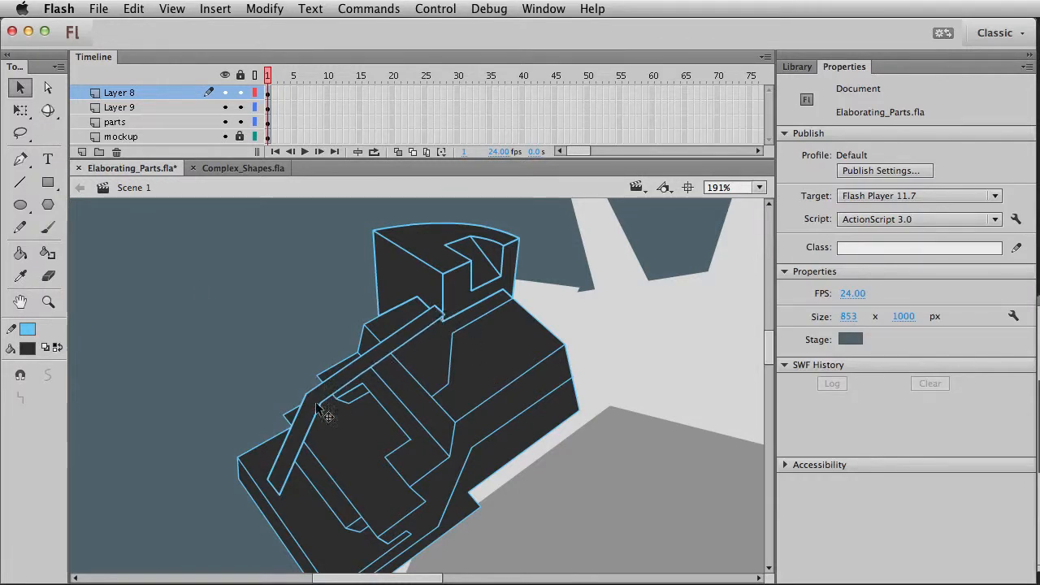
{"action": "left_click_drag", "start_coordinate": [320, 402], "coordinate": [279, 491]}
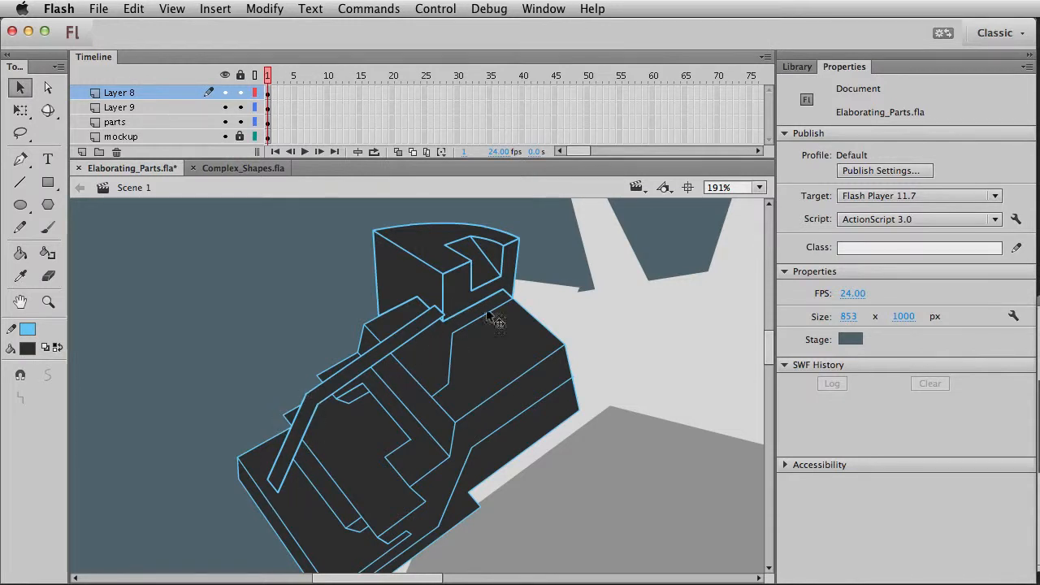
Pull the lower corner of the bent bar's upper end slightly inward to meet the block's vertical edge
{"action": "left_click", "coordinate": [51, 301]}
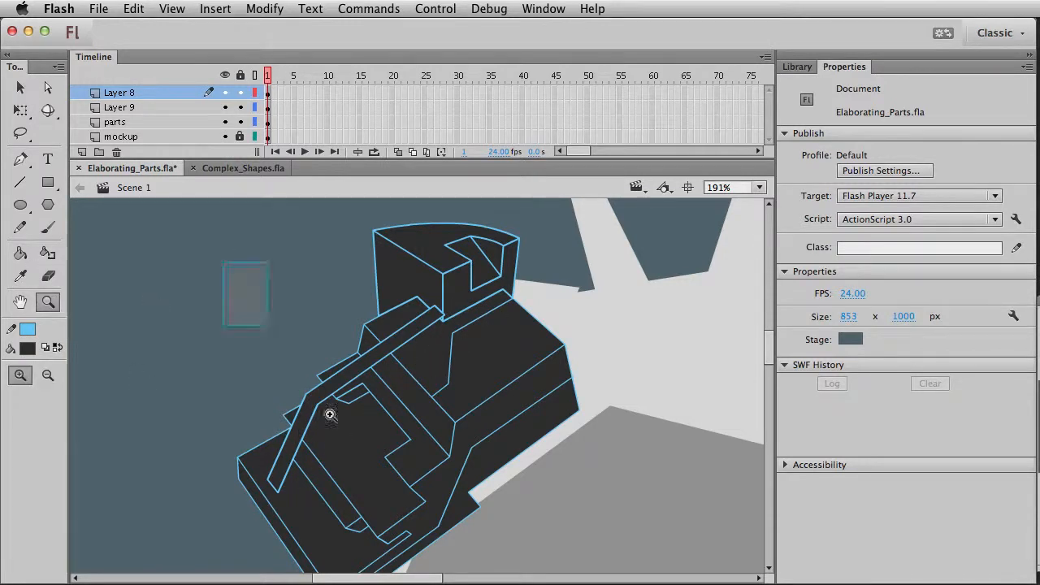
{"action": "left_click_drag", "start_coordinate": [223, 257], "coordinate": [610, 572]}
{"action": "key", "text": "v"}
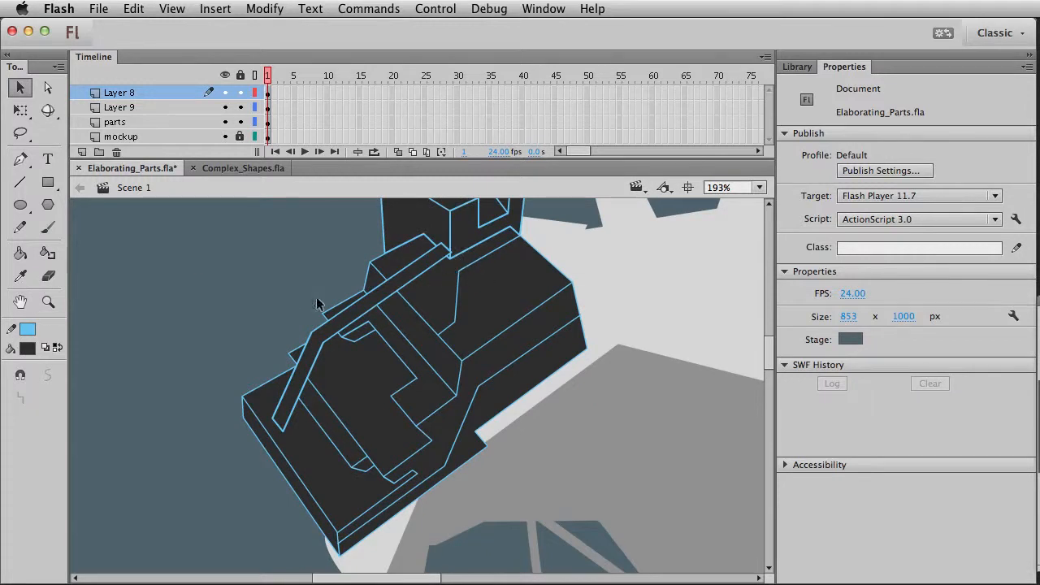
{"action": "left_click", "coordinate": [48, 301]}
{"action": "left_click_drag", "start_coordinate": [275, 235], "coordinate": [577, 368]}
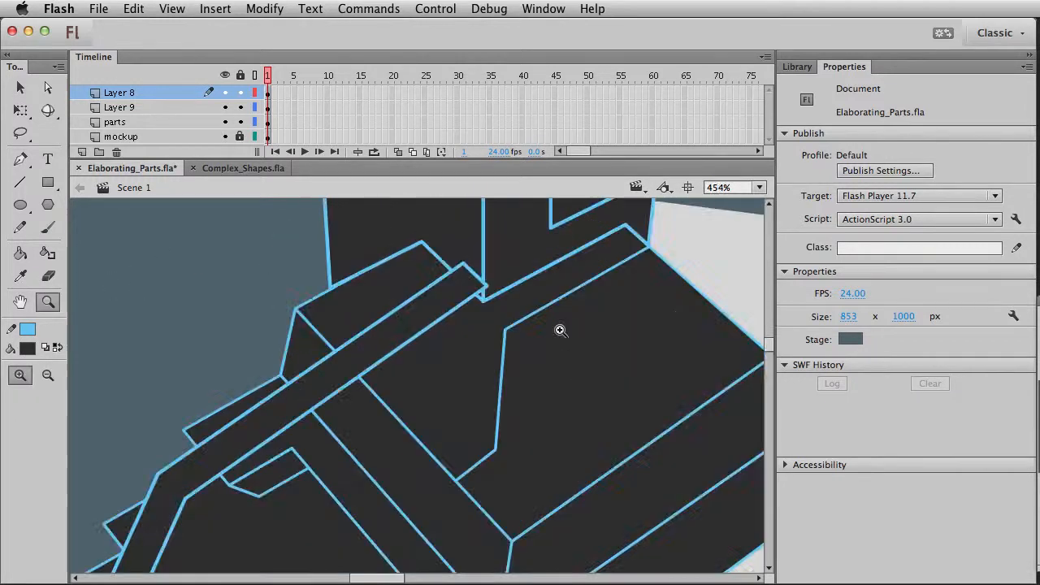
{"action": "key", "text": "v"}
{"action": "left_click_drag", "start_coordinate": [484, 287], "coordinate": [459, 259]}
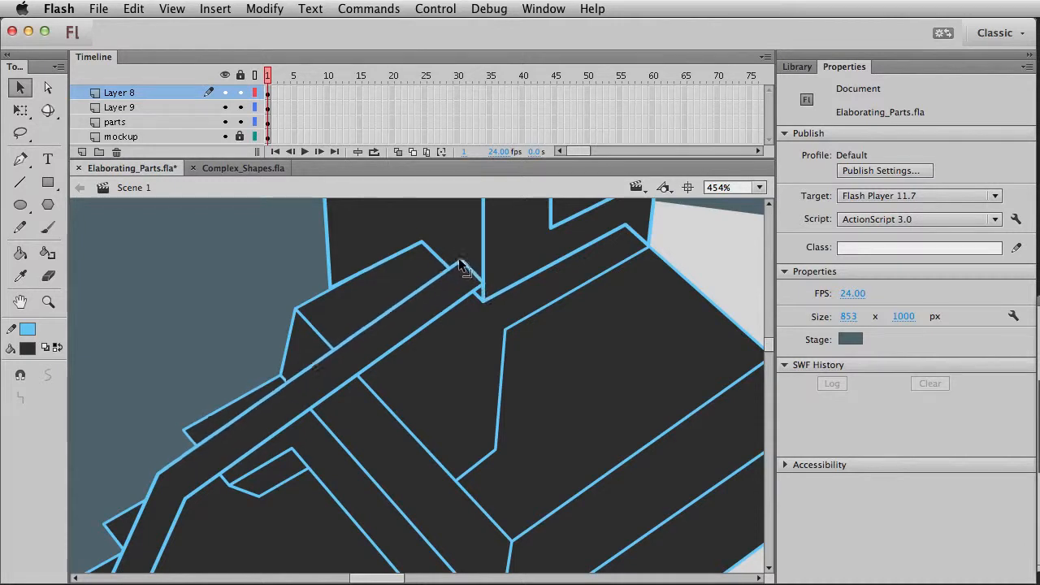
Duplicate the bent bar's inner edge lines and offset the copy slightly to the lower right to outline the bar's thickness
{"action": "mouse_move", "coordinate": [301, 457]}
{"action": "left_mouse_down"}
{"action": "mouse_move", "coordinate": [330, 239]}
{"action": "mouse_move", "coordinate": [298, 464]}
{"action": "mouse_move", "coordinate": [325, 344]}
{"action": "left_mouse_up"}
{"action": "left_click", "coordinate": [331, 300]}
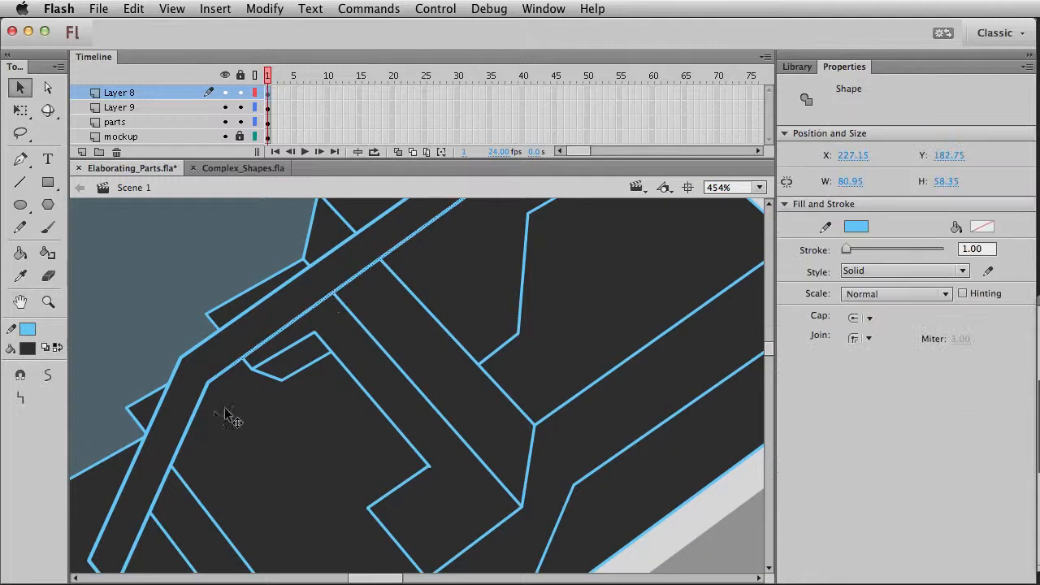
{"action": "key", "text": "Right"}
{"action": "key", "text": "Right"}
{"action": "key", "text": "Right"}
{"action": "key", "text": "Down"}
{"action": "key", "text": "Down"}
{"action": "left_click", "coordinate": [52, 308]}
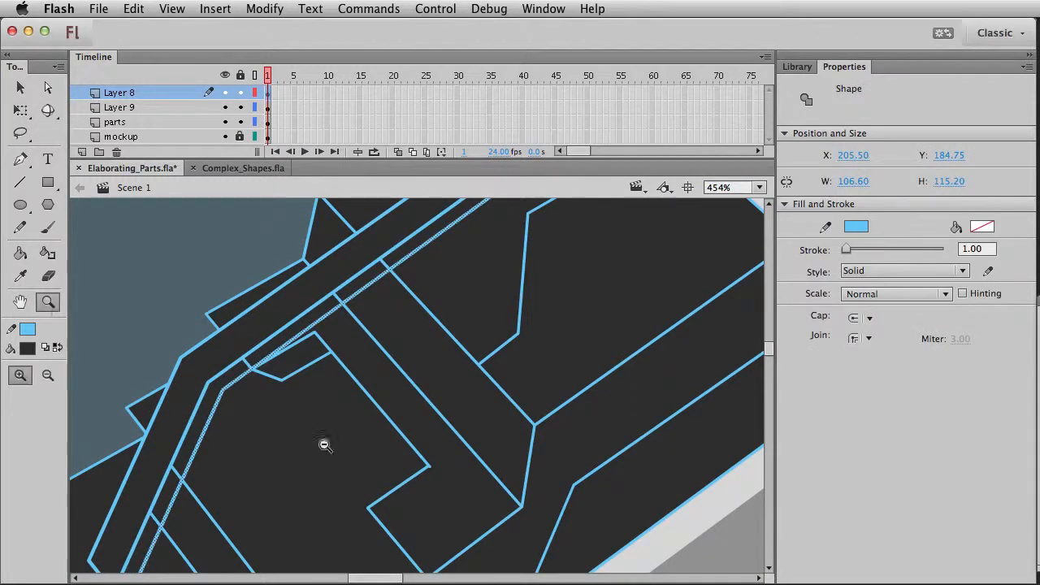
{"action": "left_click", "coordinate": [318, 437], "text": "alt"}
{"action": "mouse_move", "coordinate": [251, 237]}
{"action": "left_mouse_down"}
{"action": "mouse_move", "coordinate": [699, 578]}
{"action": "mouse_move", "coordinate": [691, 569]}
{"action": "left_mouse_up"}
{"action": "key", "text": "v"}
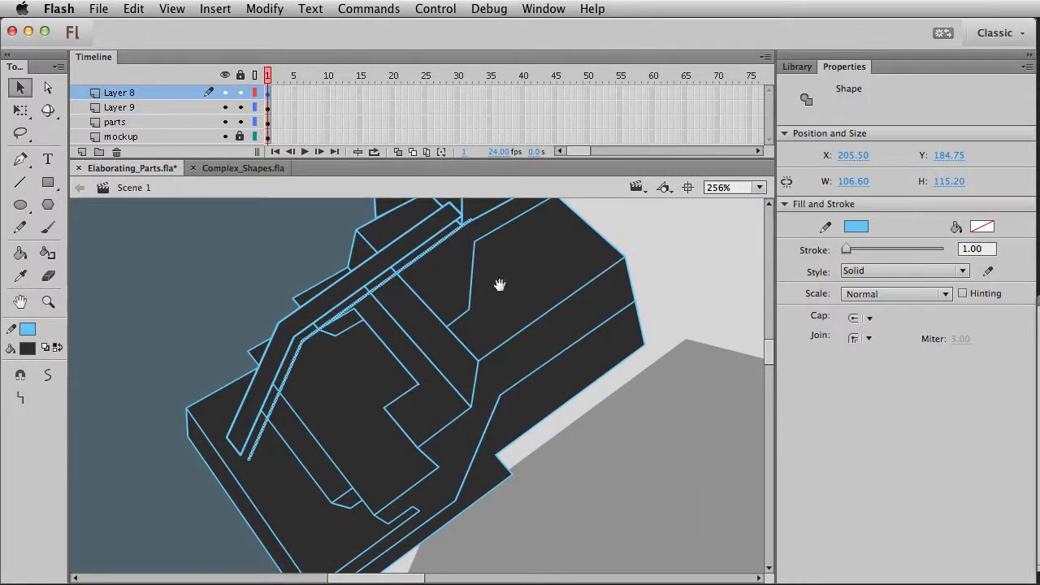
{"action": "scroll", "coordinate": [520, 274], "scroll_direction": "up", "scroll_amount": 1}
{"action": "left_click", "coordinate": [329, 272]}
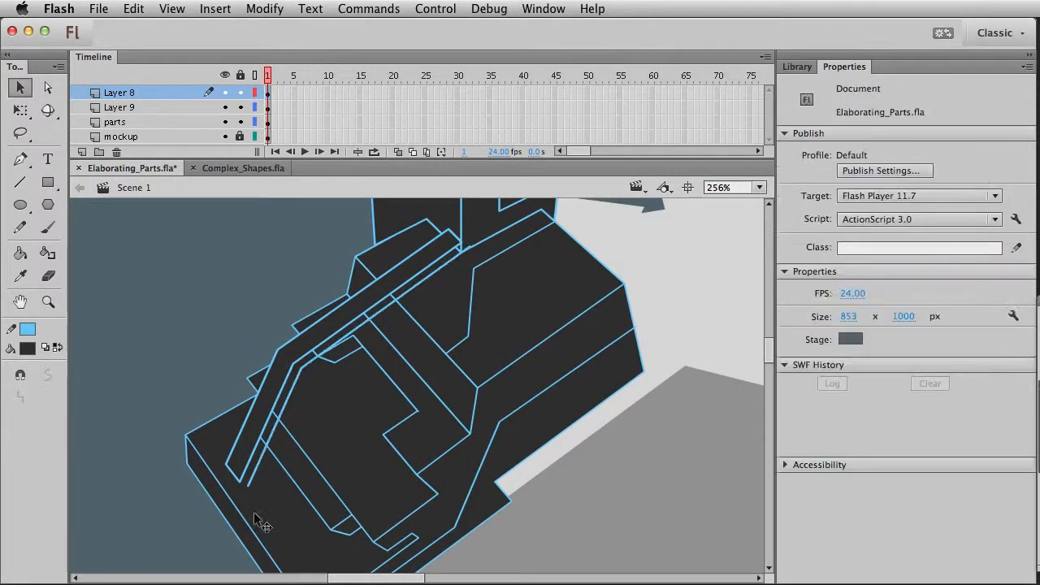
Turn on object snapping and join the bar's lower tip to the end of the offset edge with a short line
{"action": "key", "text": "n"}
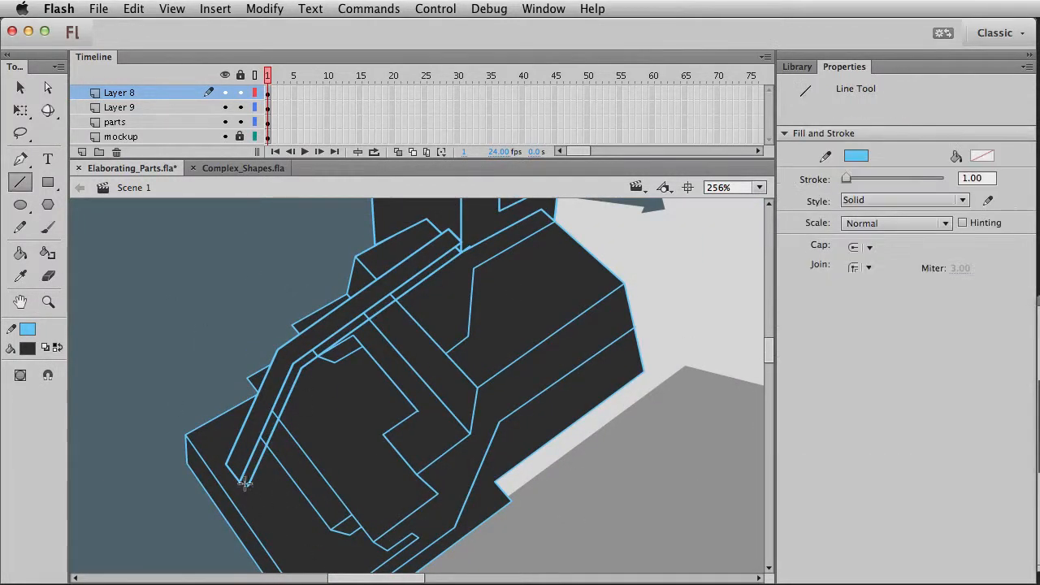
{"action": "left_click", "coordinate": [47, 375]}
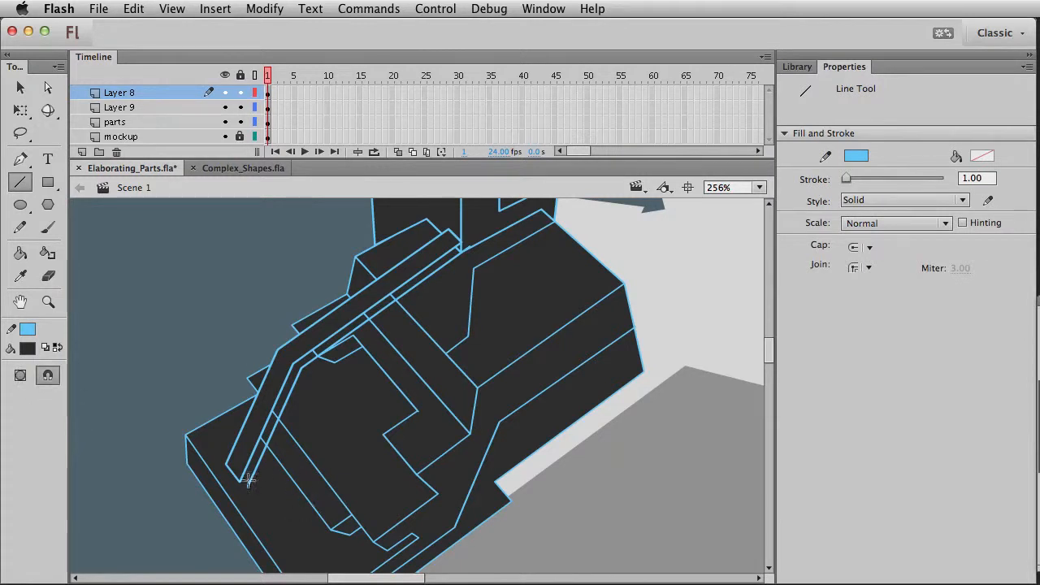
{"action": "left_click_drag", "start_coordinate": [241, 481], "coordinate": [227, 466]}
{"action": "key", "text": "v"}
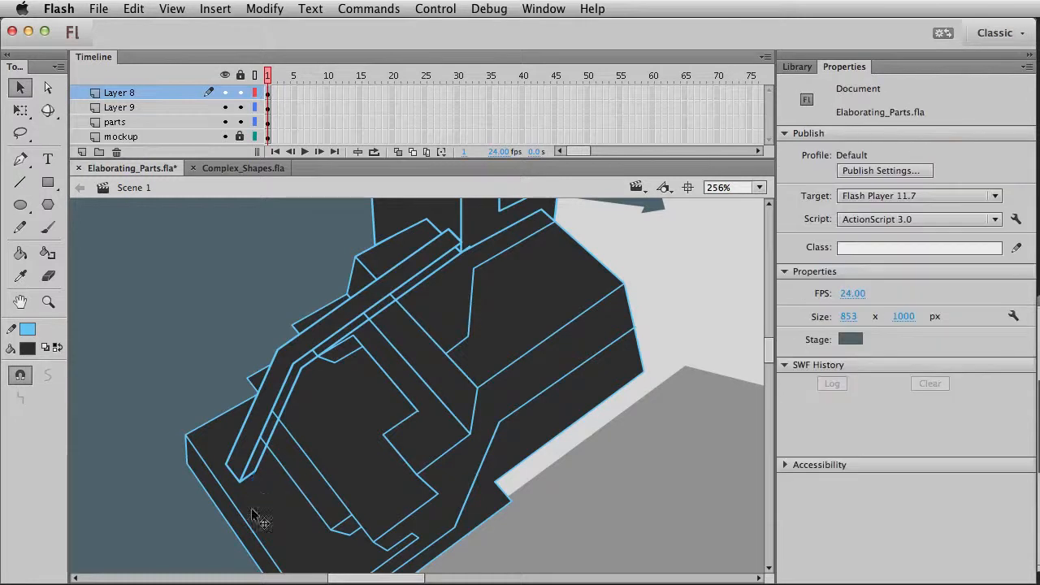
{"action": "key", "text": "n"}
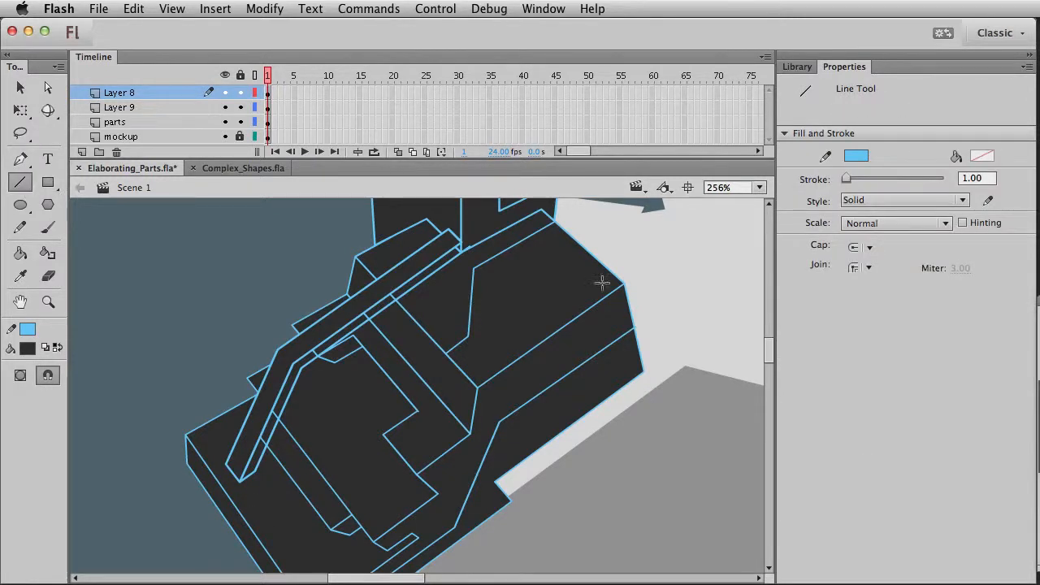
Delete the stray line ends at the bar's upper end and fill the narrow side strip with #333333
{"action": "key", "text": "v"}
{"action": "left_click", "coordinate": [461, 257]}
{"action": "key", "text": "Delete"}
{"action": "left_click", "coordinate": [461, 255]}
{"action": "key", "text": "Delete"}
{"action": "left_click", "coordinate": [20, 253]}
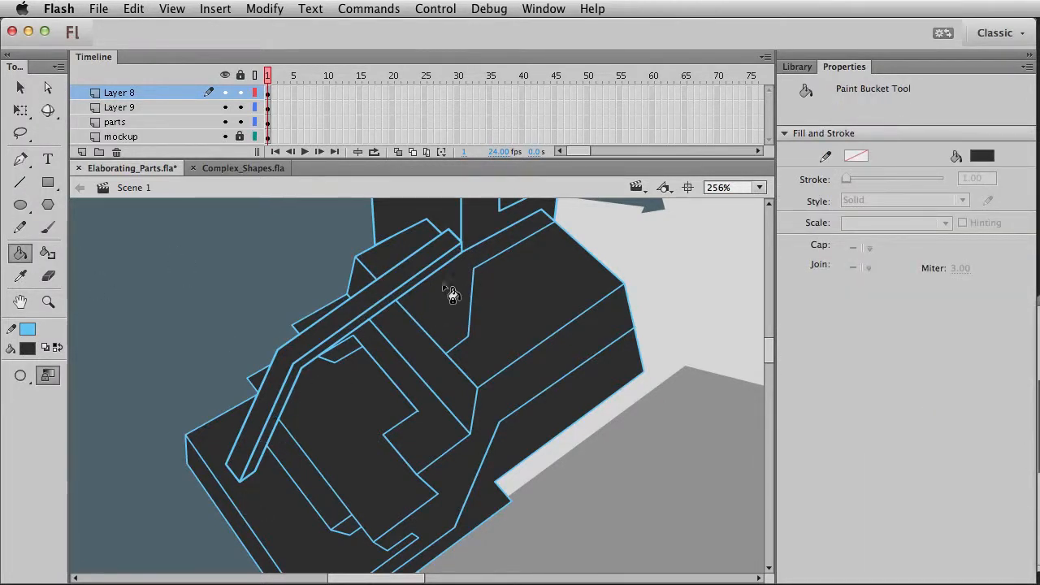
{"action": "key", "text": "v"}
Choose the next lighter gray as fill color and apply it to the bent bar's top face
{"action": "scroll", "coordinate": [304, 409], "scroll_direction": "up", "scroll_amount": 1}
{"action": "left_click", "coordinate": [29, 350]}
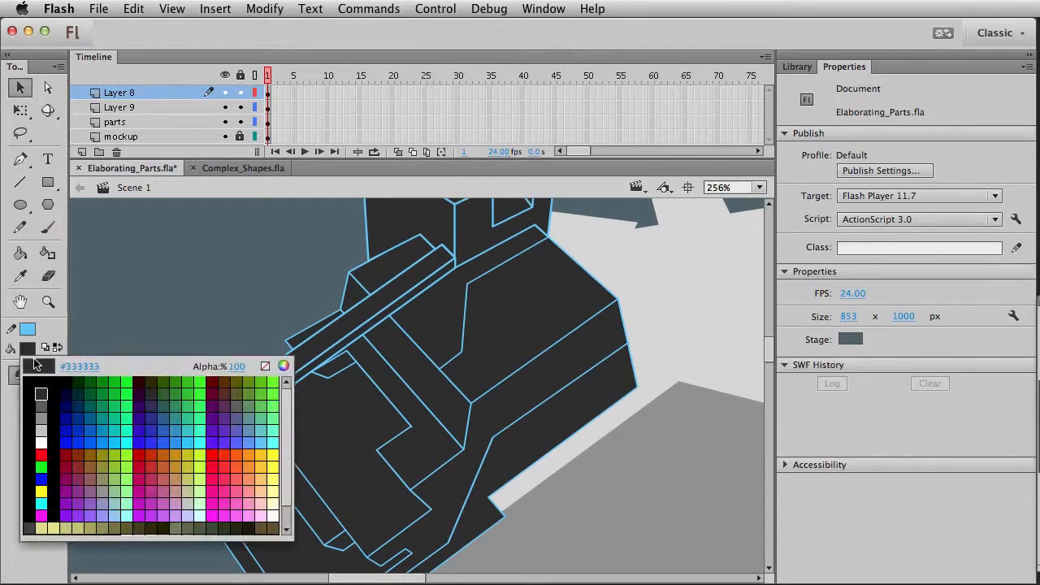
{"action": "left_click", "coordinate": [42, 396]}
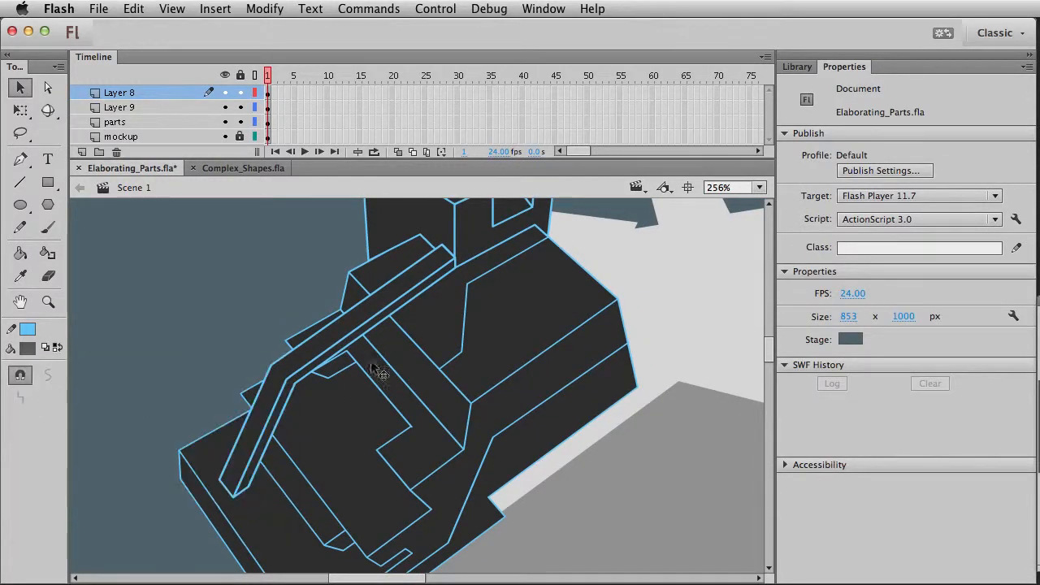
{"action": "left_click", "coordinate": [375, 331]}
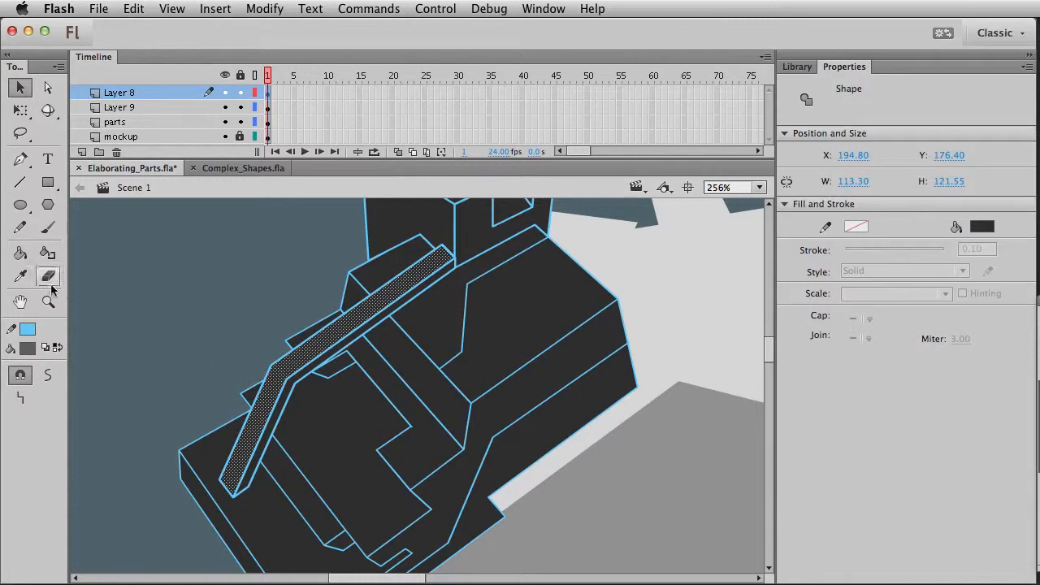
{"action": "left_click", "coordinate": [27, 258]}
{"action": "left_click", "coordinate": [358, 337]}
{"action": "key", "text": "v"}
{"action": "left_click", "coordinate": [226, 283]}
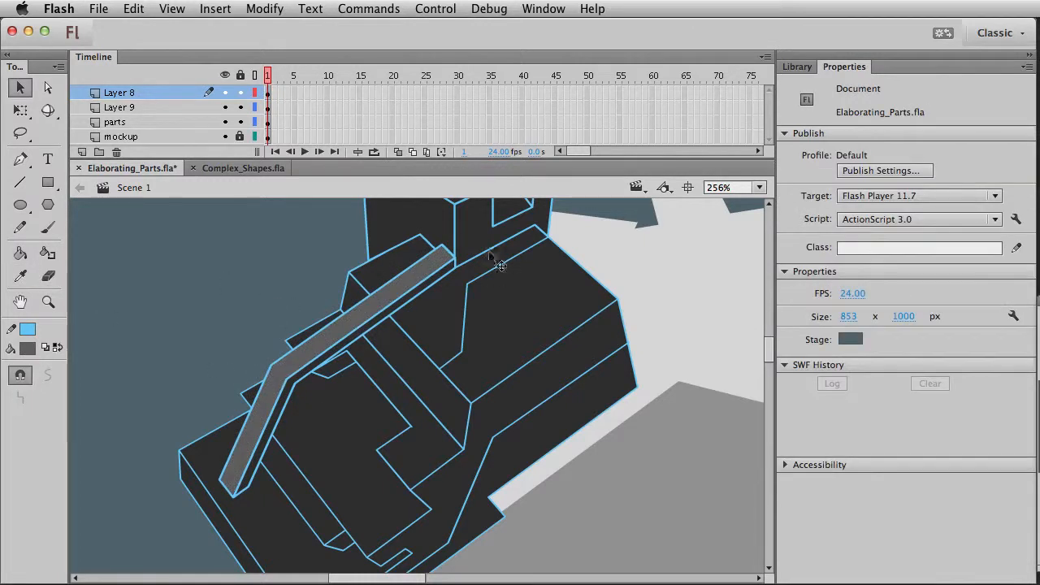
Examine the finished bent bar in the context of the whole shoulder and the torso mockup
{"action": "left_click_drag", "start_coordinate": [559, 347], "coordinate": [530, 327]}
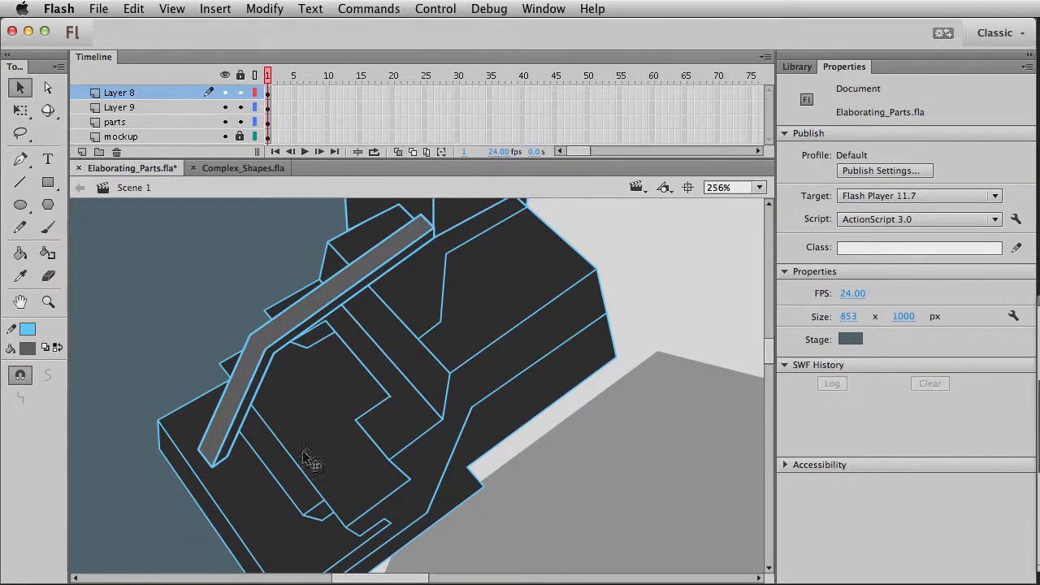
{"action": "mouse_move", "coordinate": [428, 527]}
{"action": "left_mouse_down"}
{"action": "mouse_move", "coordinate": [448, 376]}
{"action": "mouse_move", "coordinate": [426, 550]}
{"action": "mouse_move", "coordinate": [430, 516]}
{"action": "left_mouse_up"}
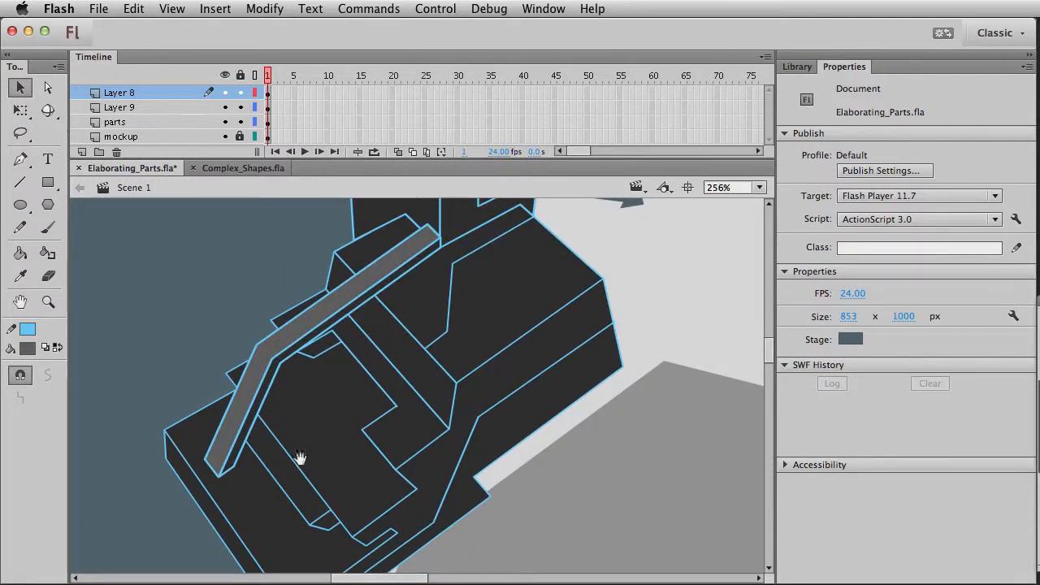
{"action": "left_click", "coordinate": [48, 302]}
{"action": "left_click", "coordinate": [262, 387], "text": "alt"}
{"action": "left_click_drag", "start_coordinate": [462, 460], "coordinate": [274, 430]}
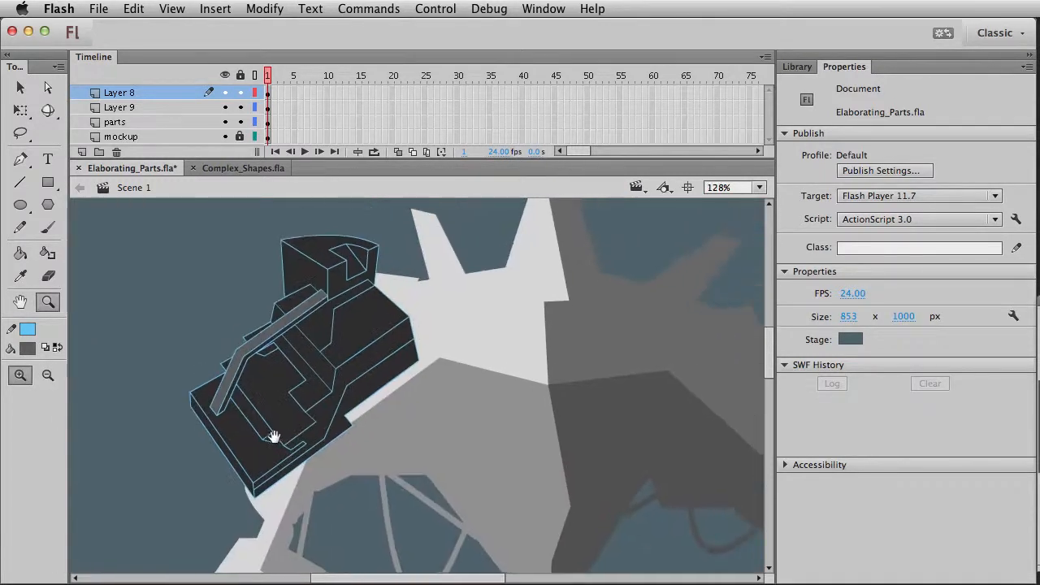
{"action": "key", "text": "v"}
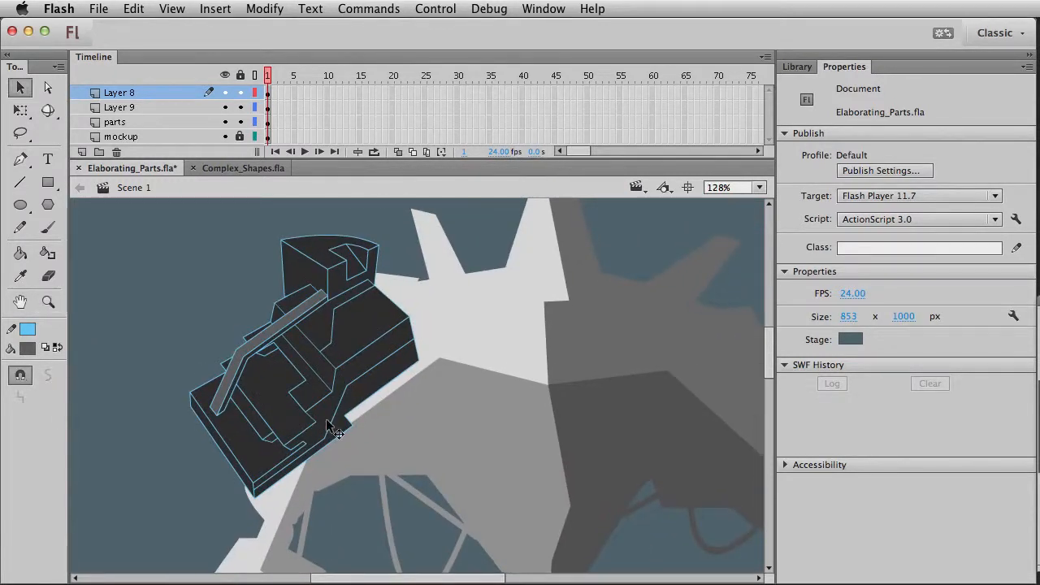
{"action": "left_click", "coordinate": [48, 301]}
{"action": "left_click_drag", "start_coordinate": [173, 261], "coordinate": [579, 570]}
{"action": "key", "text": "v"}
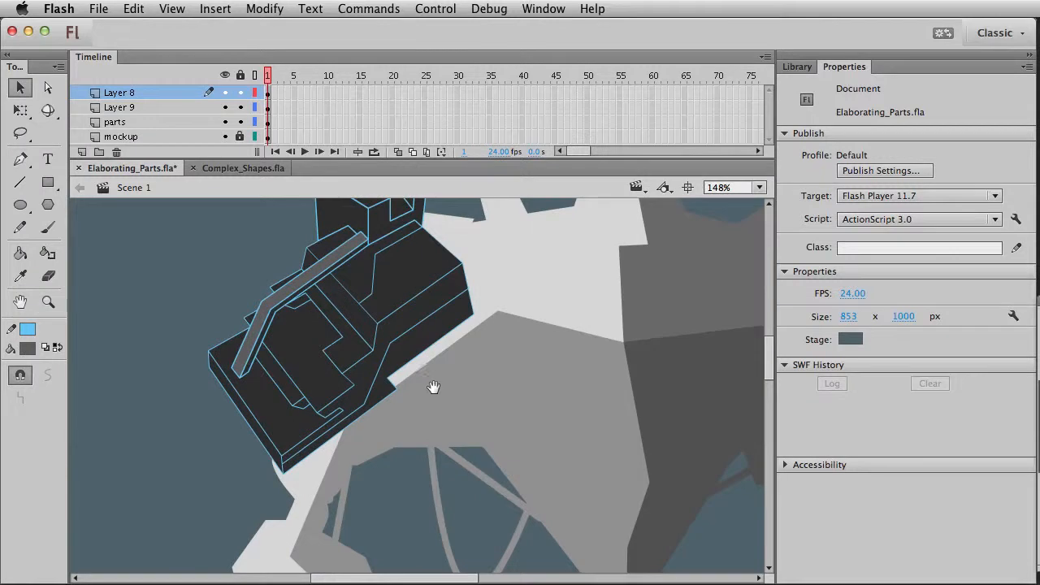
Add a new layer above Layer 8 and draw a gray square over the shoulder's lower-right edge
{"action": "left_click", "coordinate": [124, 94]}
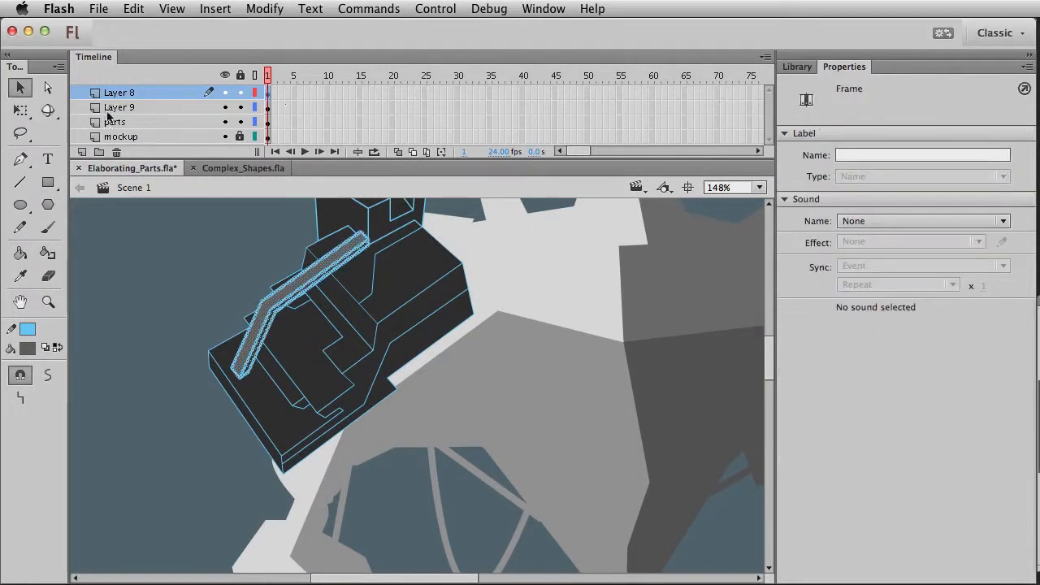
{"action": "left_click", "coordinate": [81, 153]}
{"action": "key", "text": "r"}
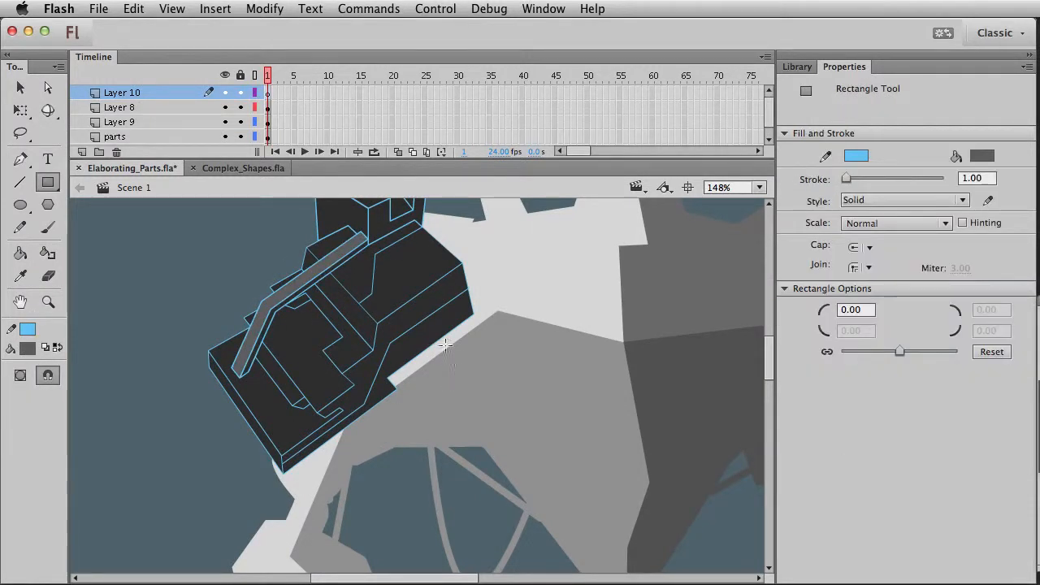
{"action": "left_click_drag", "start_coordinate": [407, 310], "coordinate": [465, 366]}
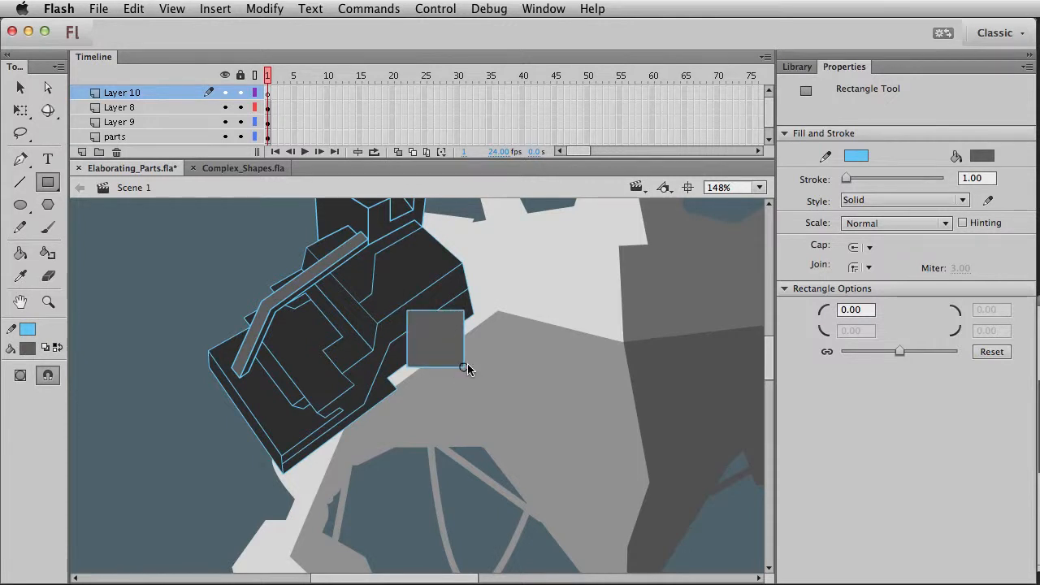
Turn off object snapping and pull the square's corners into a slanted plate parallel to the shoulder's lower-right edge
{"action": "key", "text": "v"}
{"action": "left_click_drag", "start_coordinate": [404, 323], "coordinate": [395, 327]}
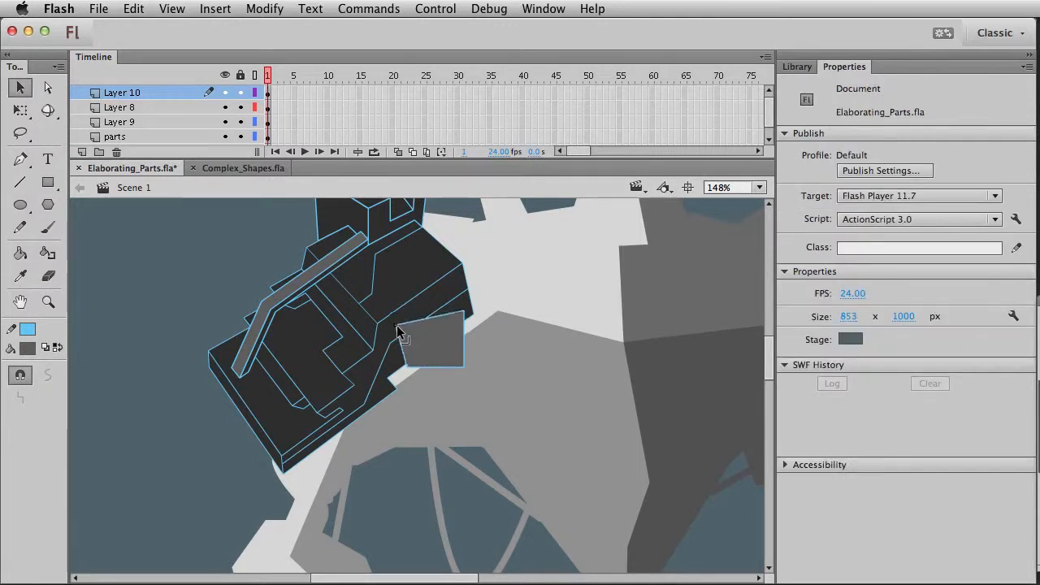
{"action": "left_click", "coordinate": [21, 375]}
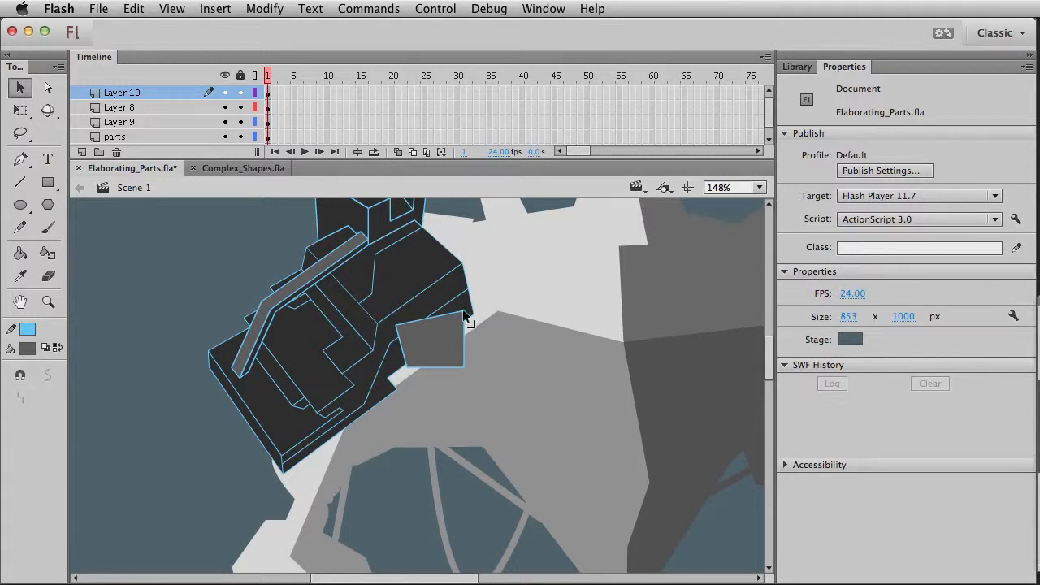
{"action": "left_click", "coordinate": [464, 316]}
{"action": "left_click", "coordinate": [202, 294]}
{"action": "left_click_drag", "start_coordinate": [464, 315], "coordinate": [451, 292]}
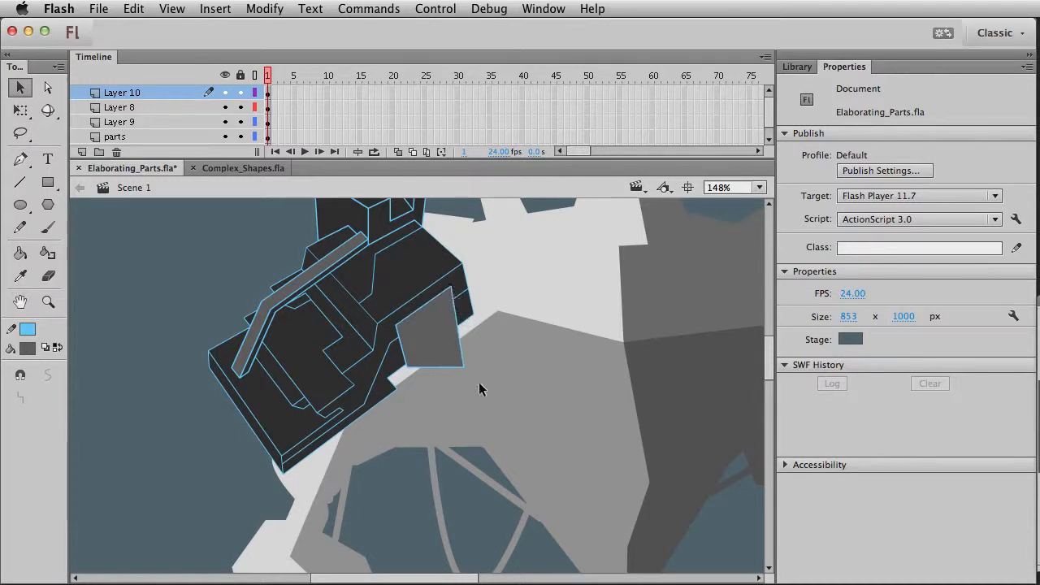
{"action": "left_click_drag", "start_coordinate": [463, 366], "coordinate": [485, 316]}
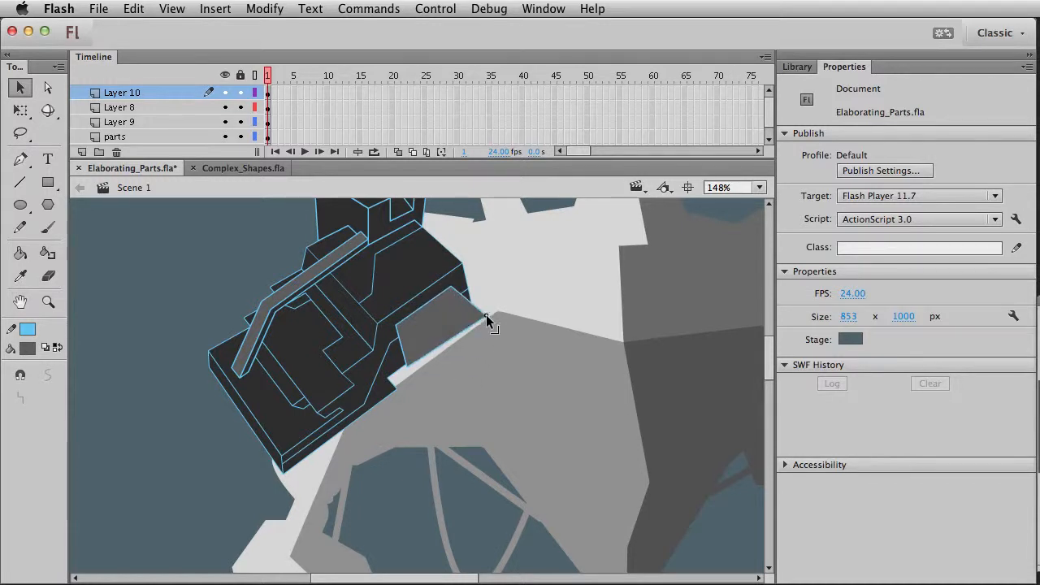
{"action": "left_click_drag", "start_coordinate": [406, 365], "coordinate": [425, 361]}
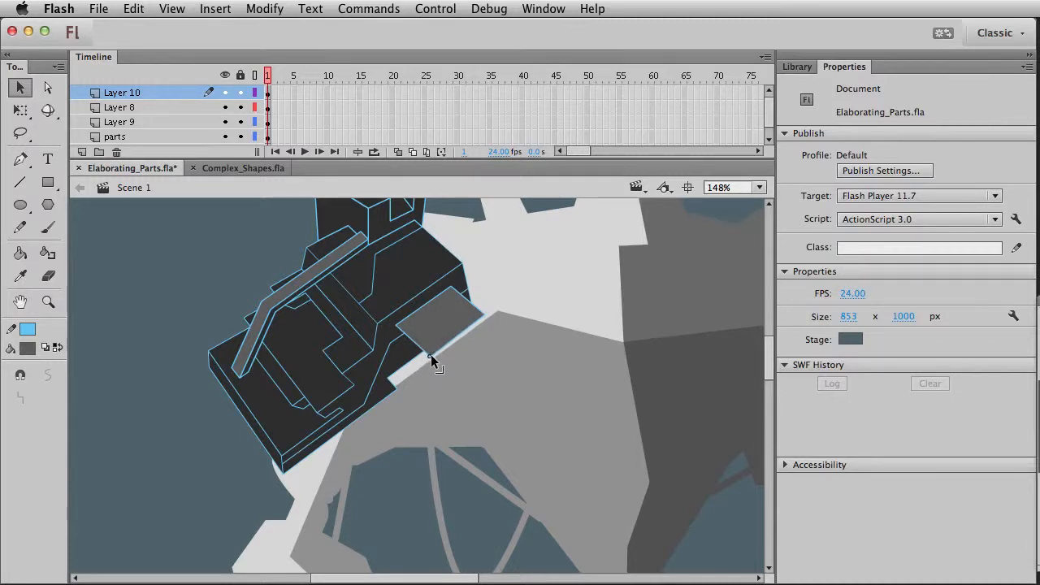
Draw a small gray rectangle just below the slanted plate's lower corner
{"action": "left_click", "coordinate": [50, 185]}
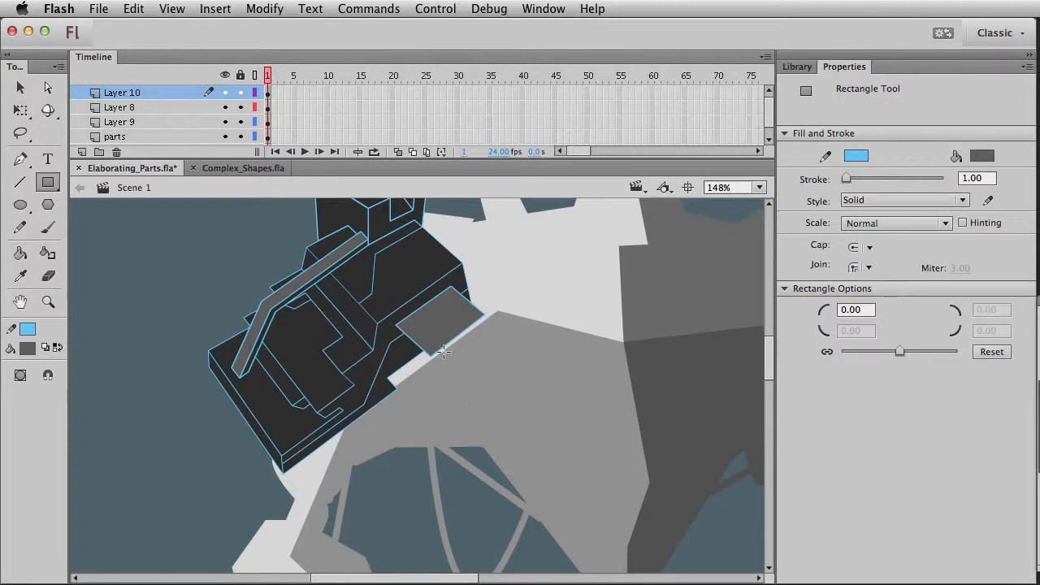
{"action": "left_click_drag", "start_coordinate": [440, 355], "coordinate": [462, 382]}
{"action": "left_click", "coordinate": [48, 302]}
{"action": "left_click_drag", "start_coordinate": [189, 211], "coordinate": [661, 483]}
{"action": "key", "text": "v"}
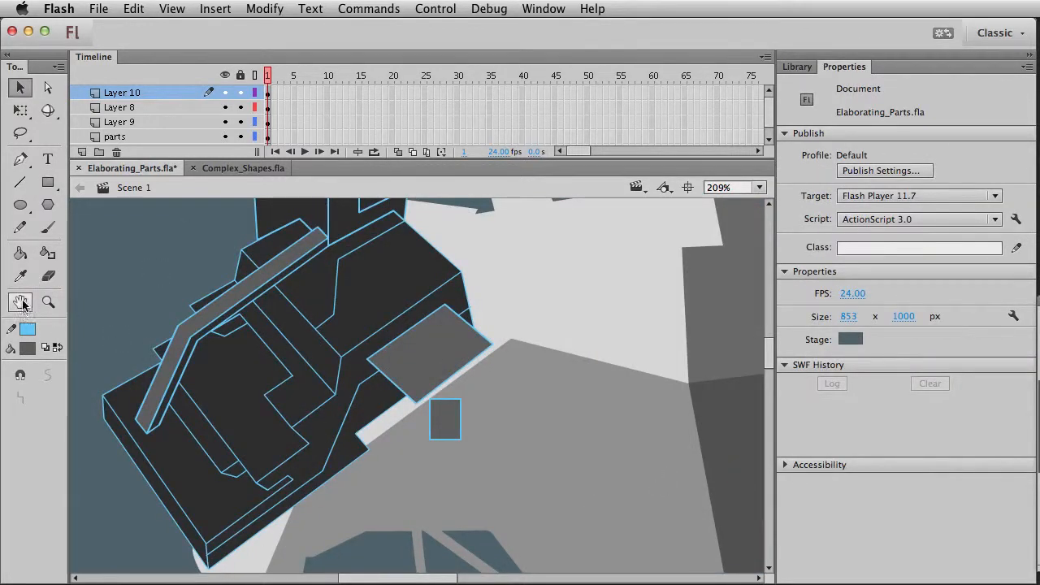
Turn on object snapping and pull the small rectangle's corners into a narrow bevel strip along the slanted plate's lower edge
{"action": "left_click", "coordinate": [26, 380]}
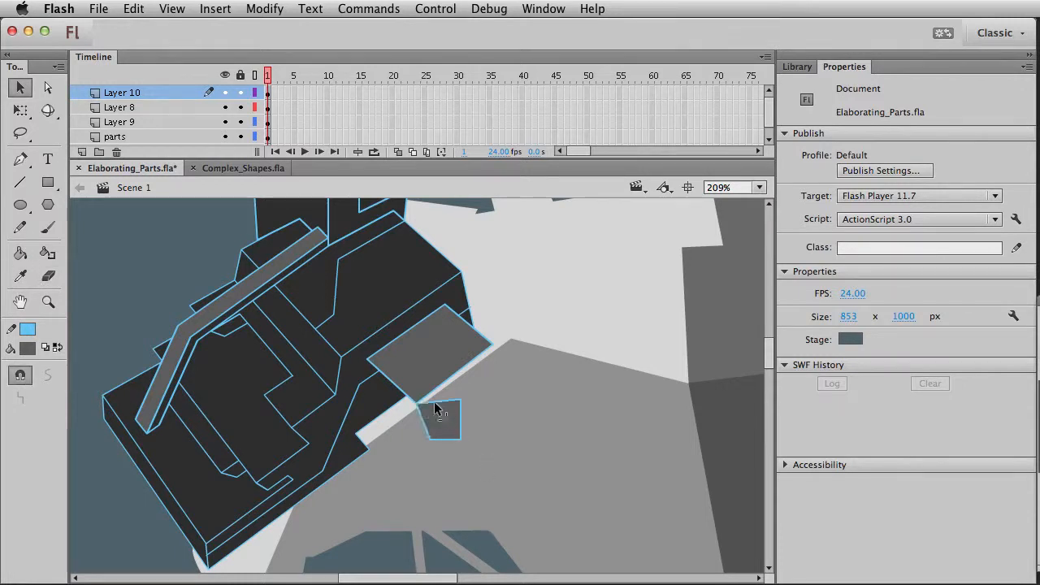
{"action": "left_click_drag", "start_coordinate": [463, 400], "coordinate": [495, 341]}
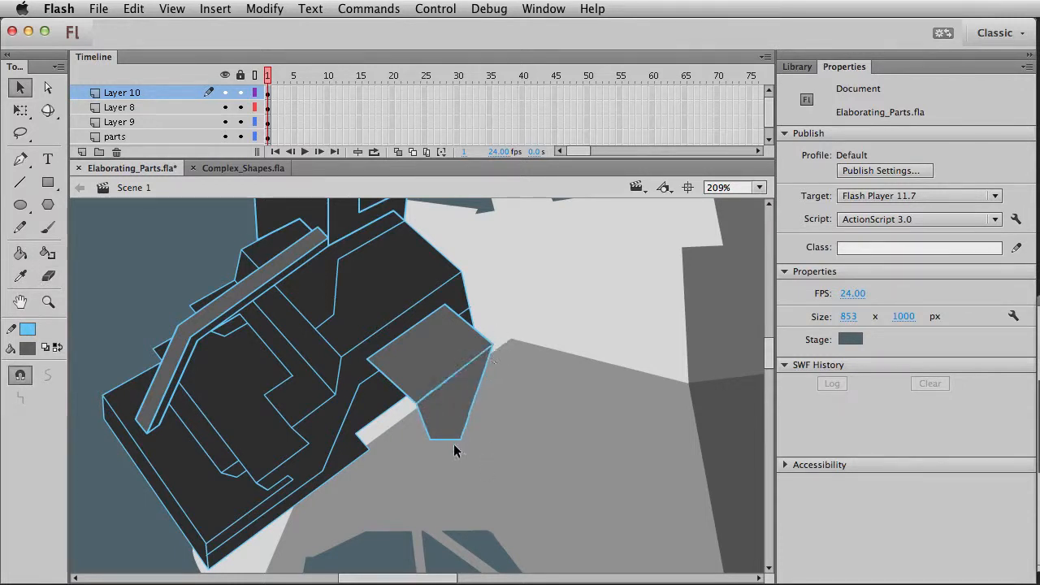
{"action": "left_click_drag", "start_coordinate": [463, 438], "coordinate": [504, 364]}
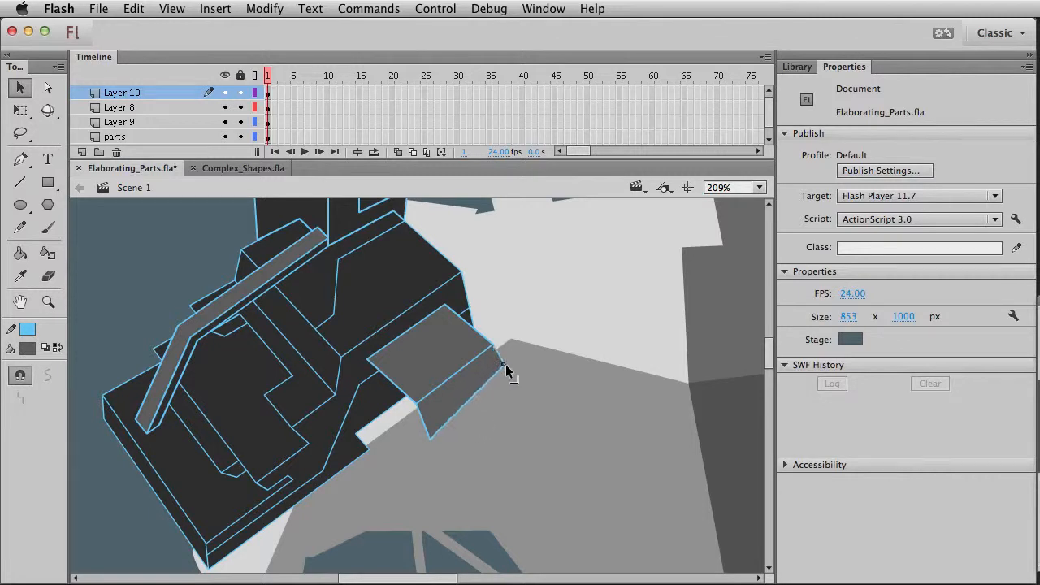
{"action": "left_click_drag", "start_coordinate": [430, 443], "coordinate": [427, 426]}
Draw another gray rectangle below the bevel strip and shape it into the block's front face, parallel to the strip
{"action": "left_click", "coordinate": [48, 183]}
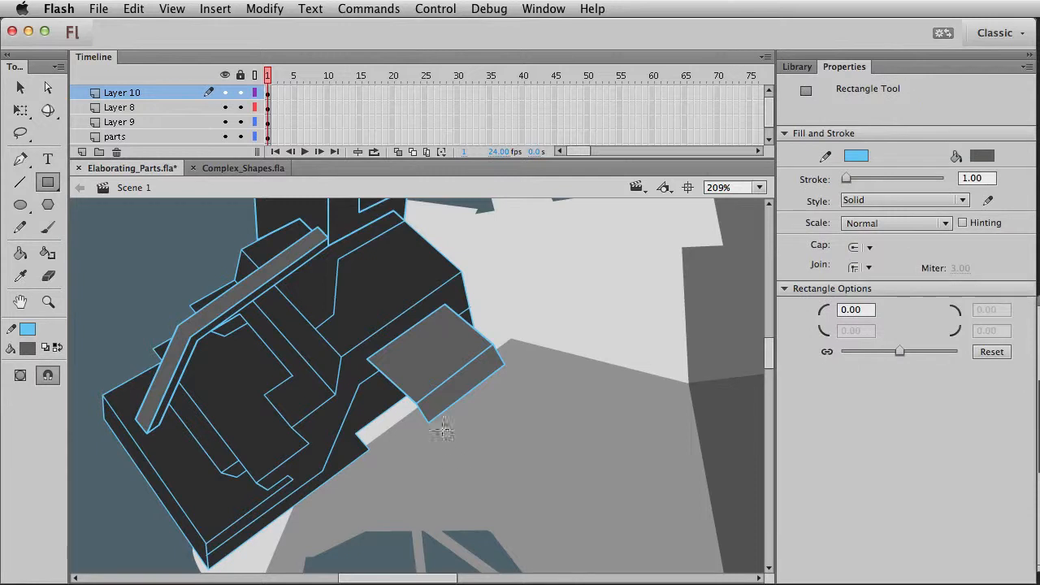
{"action": "left_click_drag", "start_coordinate": [429, 423], "coordinate": [459, 453]}
{"action": "key", "text": "v"}
{"action": "mouse_move", "coordinate": [510, 367]}
{"action": "left_mouse_down"}
{"action": "mouse_move", "coordinate": [465, 454]}
{"action": "mouse_move", "coordinate": [516, 390]}
{"action": "left_mouse_up"}
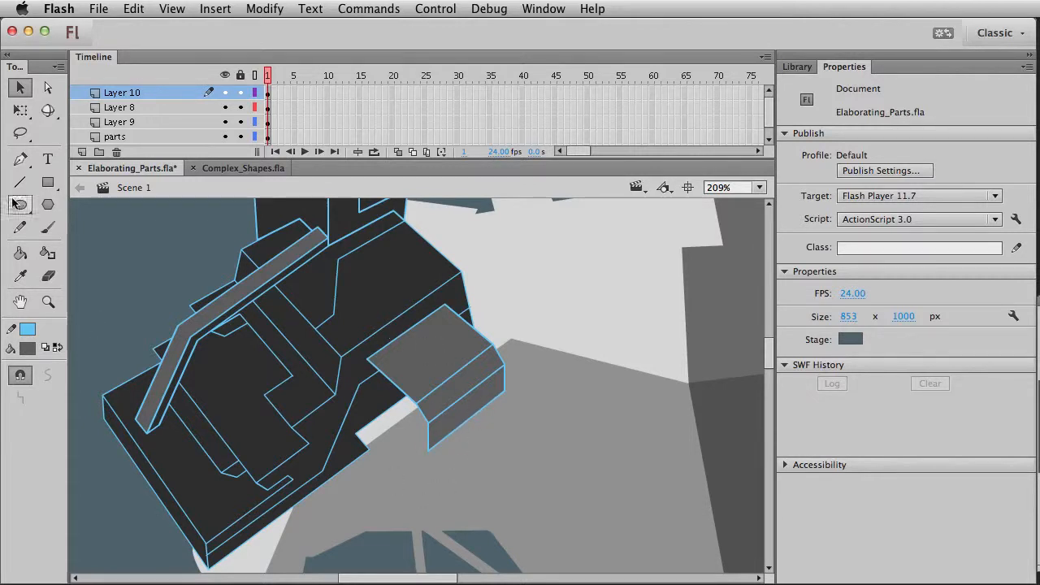
Draw a gray rectangle under the plate's left edge and pull its corners to form the block's side face
{"action": "left_click", "coordinate": [48, 182]}
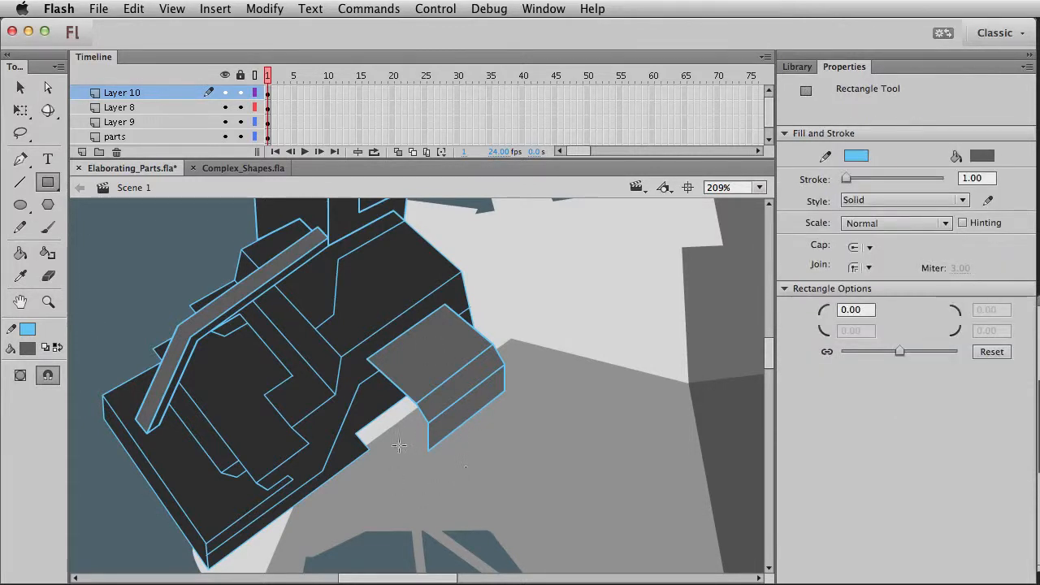
{"action": "mouse_move", "coordinate": [380, 409]}
{"action": "left_mouse_down"}
{"action": "mouse_move", "coordinate": [394, 432]}
{"action": "mouse_move", "coordinate": [369, 363]}
{"action": "left_mouse_up"}
{"action": "key", "text": "v"}
{"action": "mouse_move", "coordinate": [393, 406]}
{"action": "left_mouse_down"}
{"action": "mouse_move", "coordinate": [416, 405]}
{"action": "mouse_move", "coordinate": [377, 414]}
{"action": "left_mouse_up"}
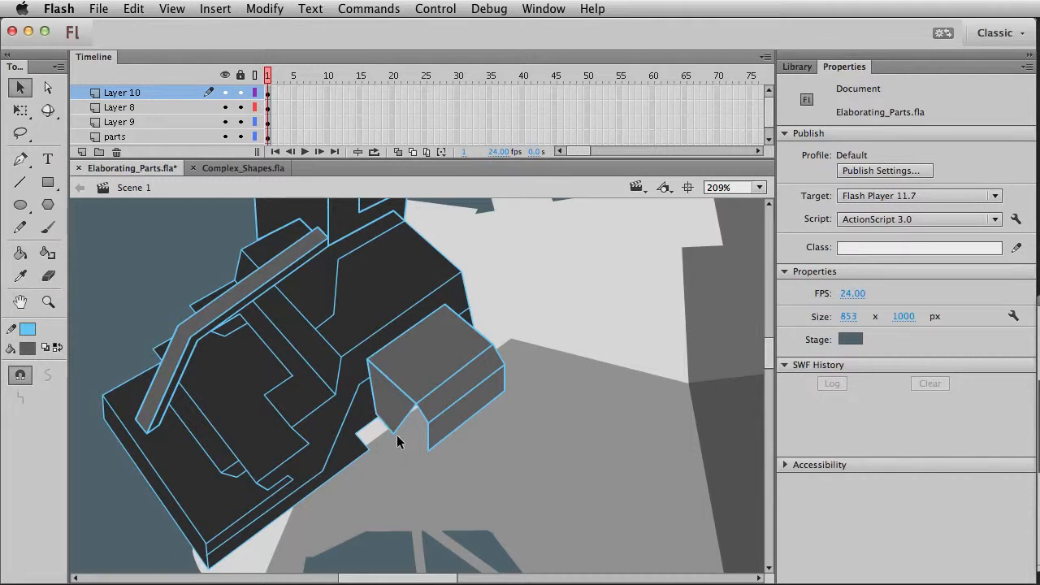
{"action": "left_click_drag", "start_coordinate": [425, 457], "coordinate": [430, 454]}
Delete the stray line between the side face and the front faces and fill the remaining gap with the same gray
{"action": "left_click", "coordinate": [421, 426]}
{"action": "key", "text": "Delete"}
{"action": "left_click", "coordinate": [20, 252]}
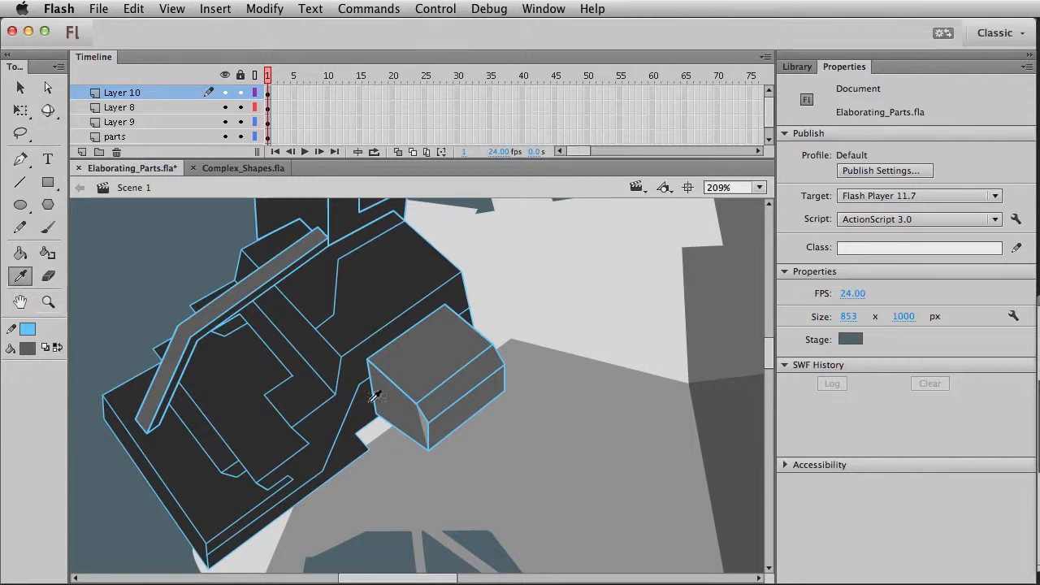
{"action": "left_click", "coordinate": [423, 431]}
{"action": "key", "text": "v"}
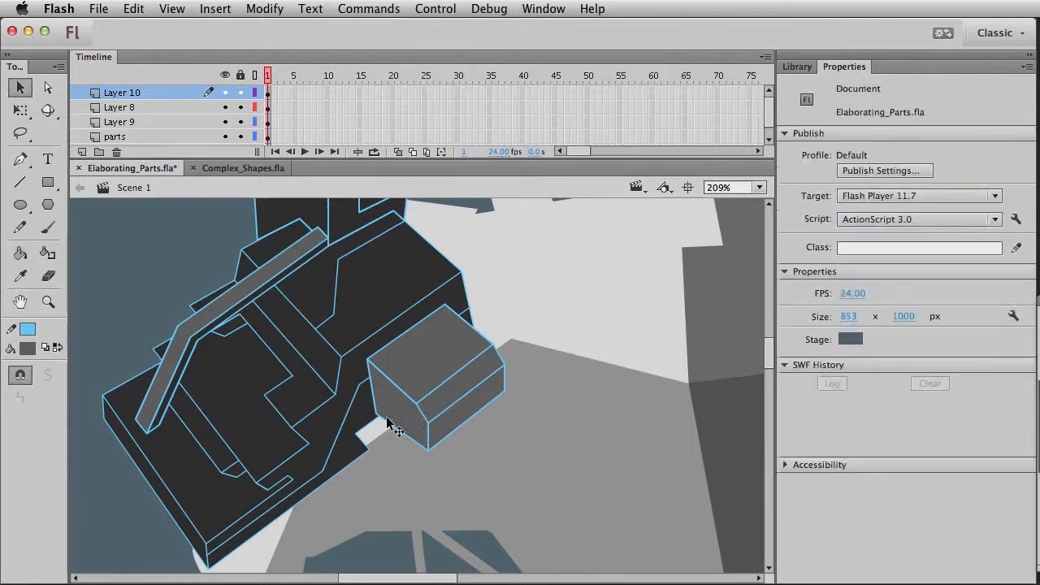
Pull out a new bottom corner on the side face and draw a line from the plate's lower corner down to it
{"action": "left_click", "coordinate": [51, 304]}
{"action": "left_click_drag", "start_coordinate": [337, 295], "coordinate": [485, 471]}
{"action": "left_click_drag", "start_coordinate": [413, 469], "coordinate": [468, 429]}
{"action": "key", "text": "v"}
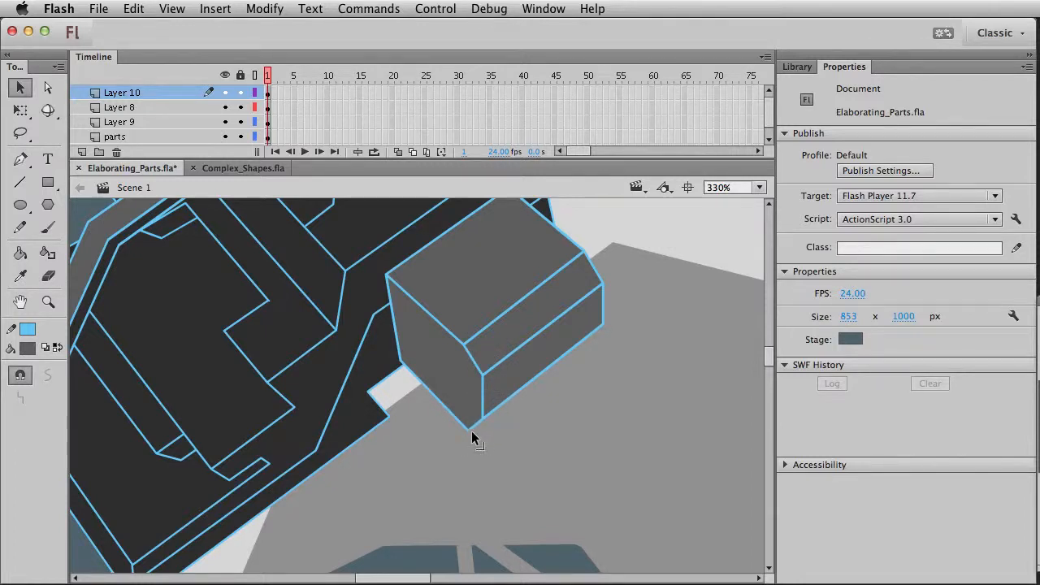
{"action": "key", "text": "n"}
{"action": "left_click_drag", "start_coordinate": [464, 346], "coordinate": [467, 420]}
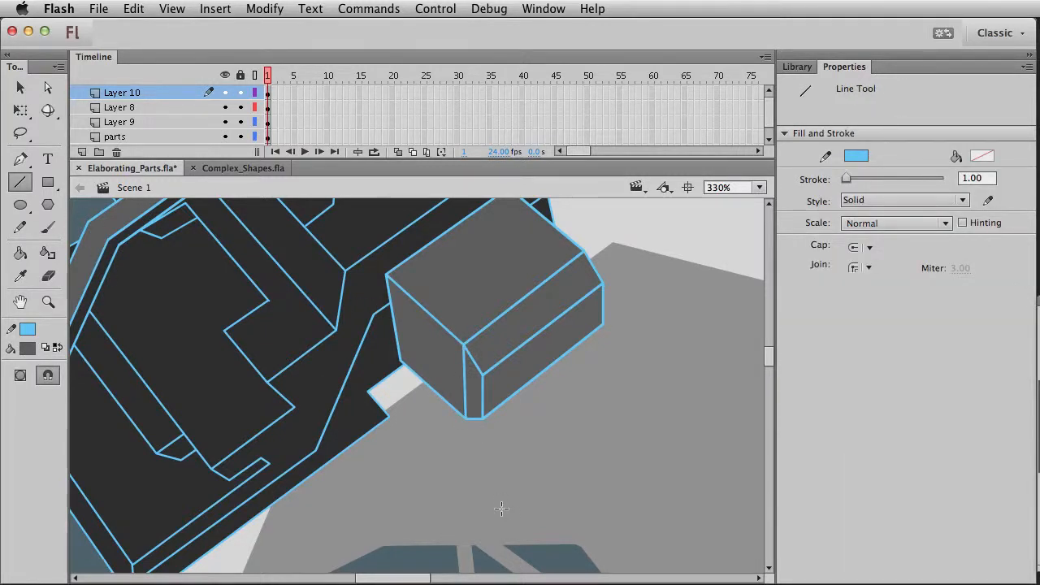
{"action": "key", "text": "super+1"}
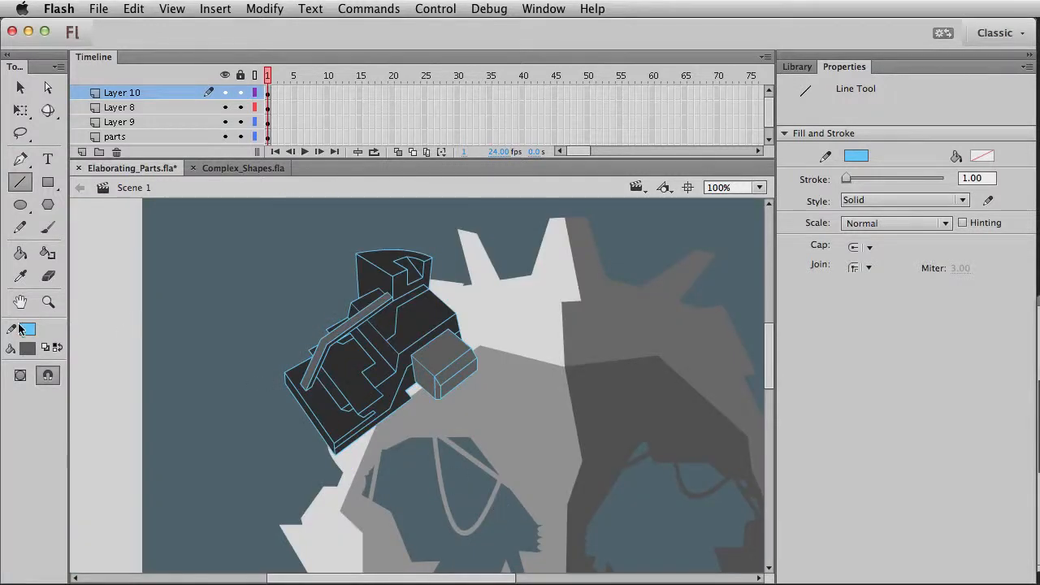
Adjust the side face's bottom corners to make its outer edge vertical and give it a pointed lower corner, turning snapping off for fine placement
{"action": "left_click", "coordinate": [48, 302]}
{"action": "left_click_drag", "start_coordinate": [369, 308], "coordinate": [500, 424]}
{"action": "key", "text": "v"}
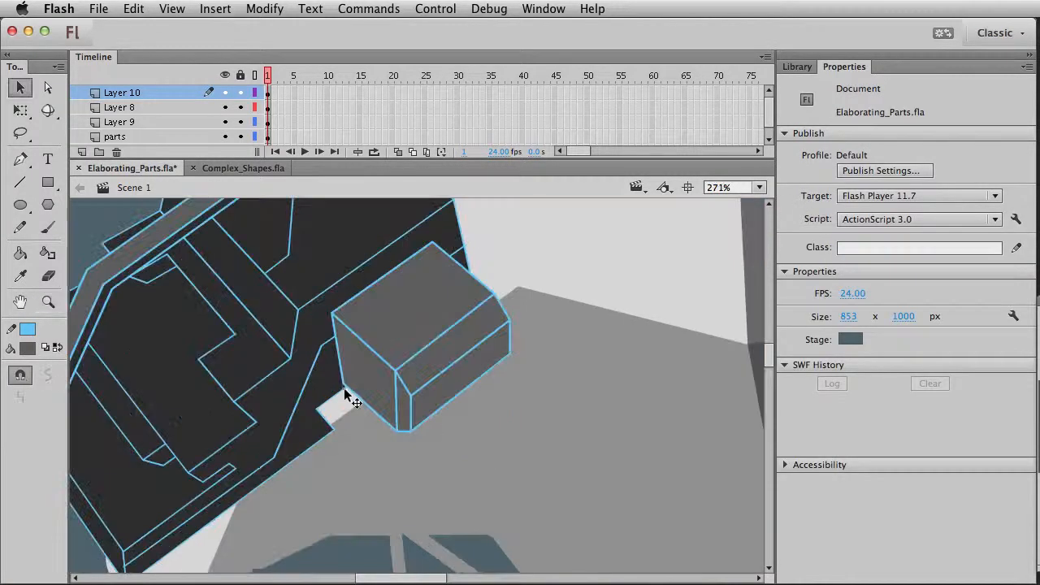
{"action": "left_click_drag", "start_coordinate": [342, 385], "coordinate": [341, 394]}
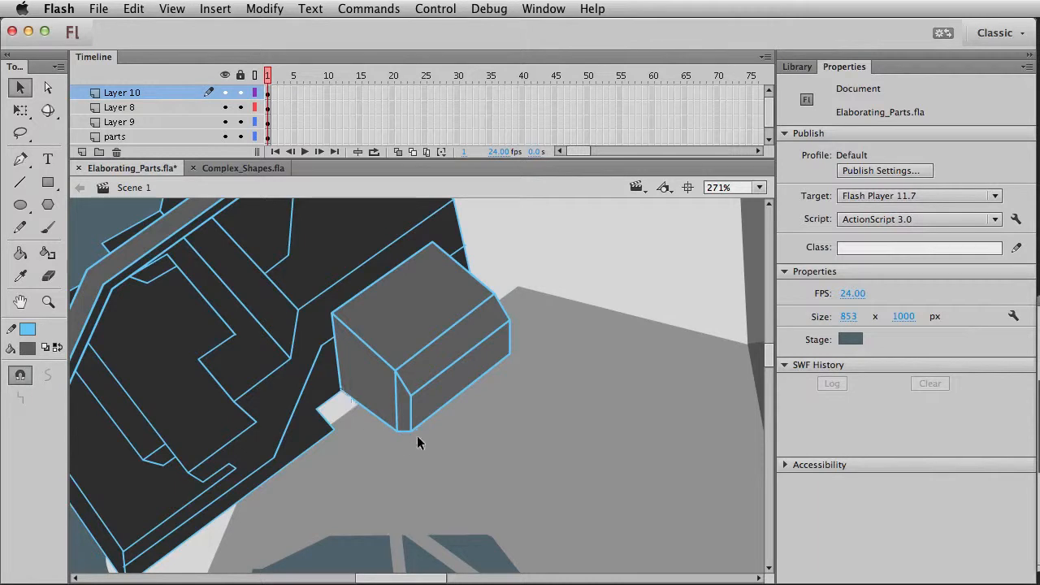
{"action": "left_click_drag", "start_coordinate": [398, 432], "coordinate": [394, 439]}
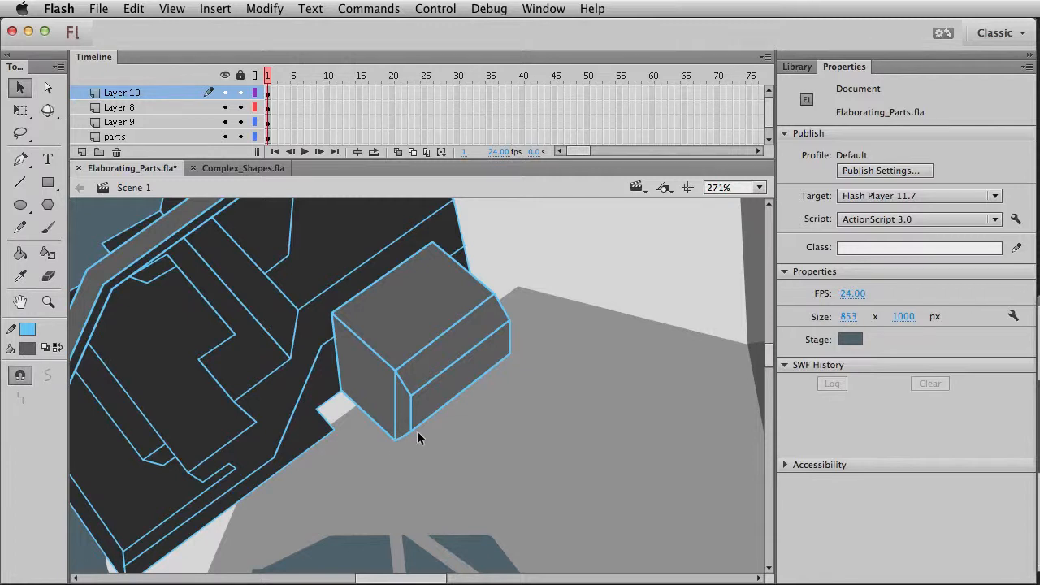
{"action": "mouse_move", "coordinate": [341, 390]}
{"action": "left_mouse_down"}
{"action": "mouse_move", "coordinate": [336, 406]}
{"action": "mouse_move", "coordinate": [334, 390]}
{"action": "left_mouse_up"}
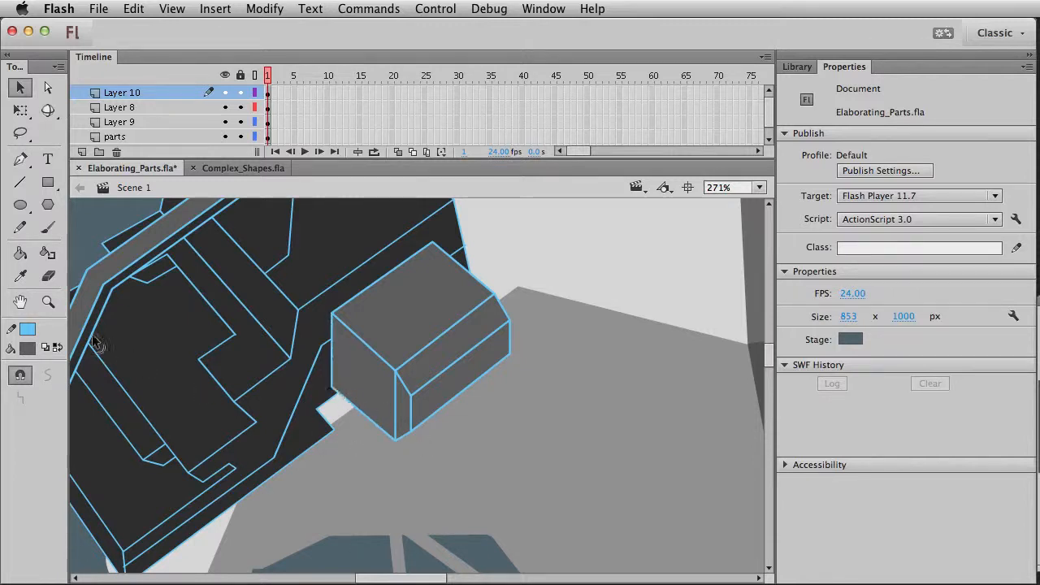
{"action": "left_click", "coordinate": [21, 374]}
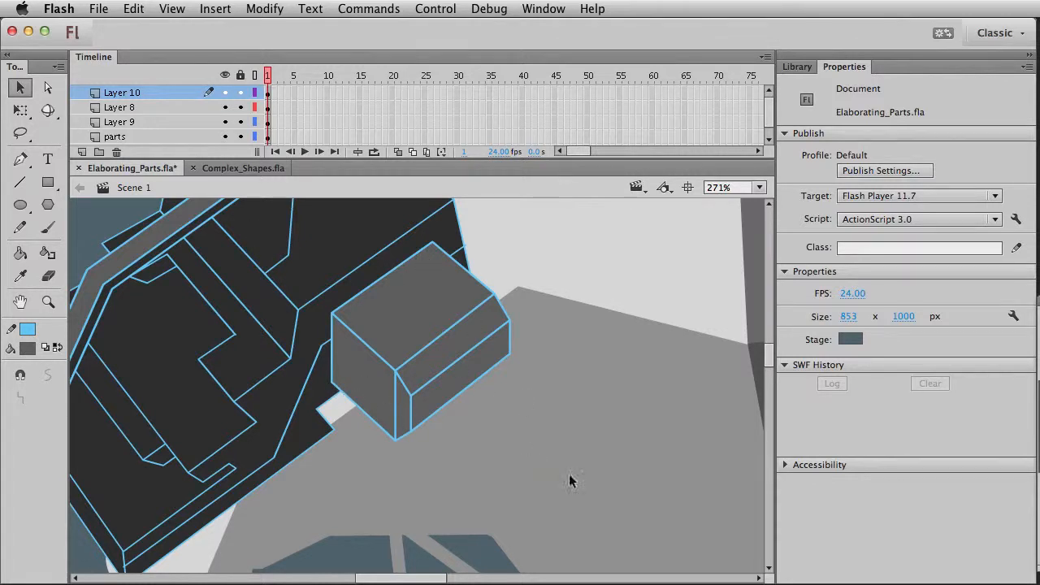
{"action": "left_click_drag", "start_coordinate": [463, 420], "coordinate": [416, 383]}
{"action": "left_click", "coordinate": [431, 462]}
Draw long guide lines extending the side face's edges up and to the left to check perspective, and undo them
{"action": "key", "text": "space"}
{"action": "left_click_drag", "start_coordinate": [465, 427], "coordinate": [609, 491]}
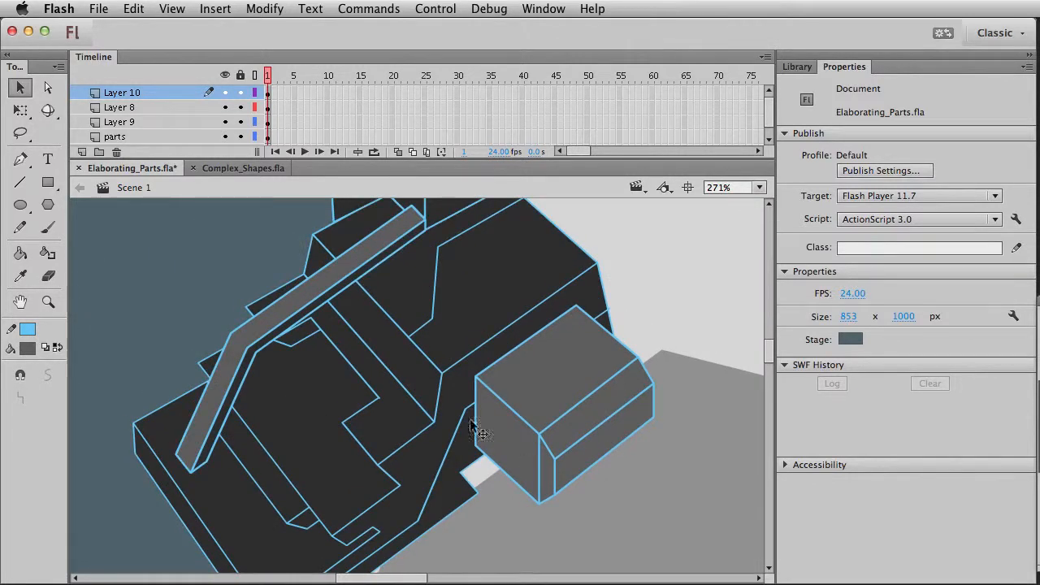
{"action": "left_click", "coordinate": [20, 182]}
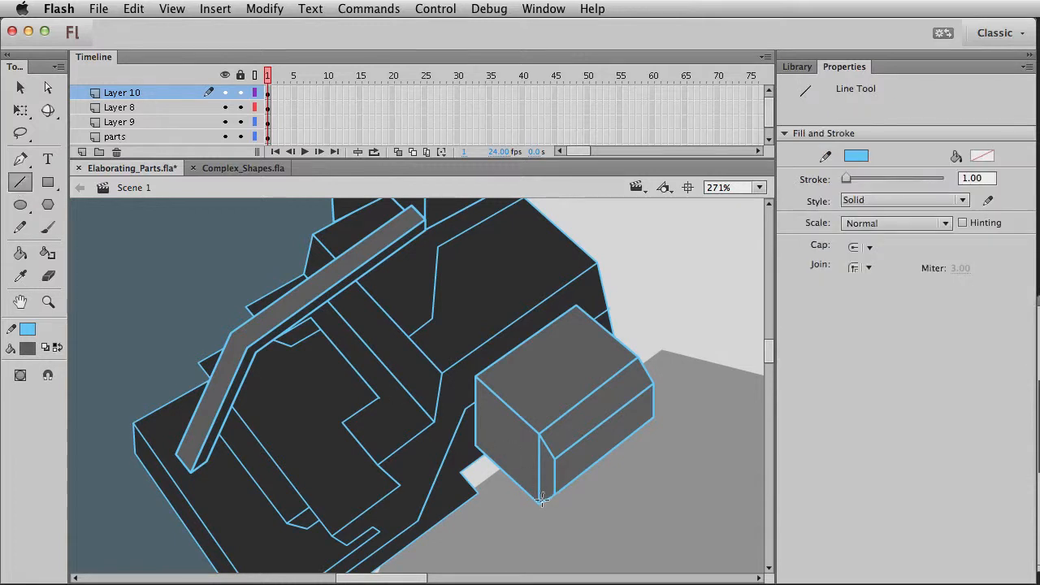
{"action": "mouse_move", "coordinate": [537, 502]}
{"action": "left_mouse_down"}
{"action": "mouse_move", "coordinate": [156, 225]}
{"action": "mouse_move", "coordinate": [172, 204]}
{"action": "mouse_move", "coordinate": [201, 203]}
{"action": "left_mouse_up"}
{"action": "left_click_drag", "start_coordinate": [476, 378], "coordinate": [137, 148]}
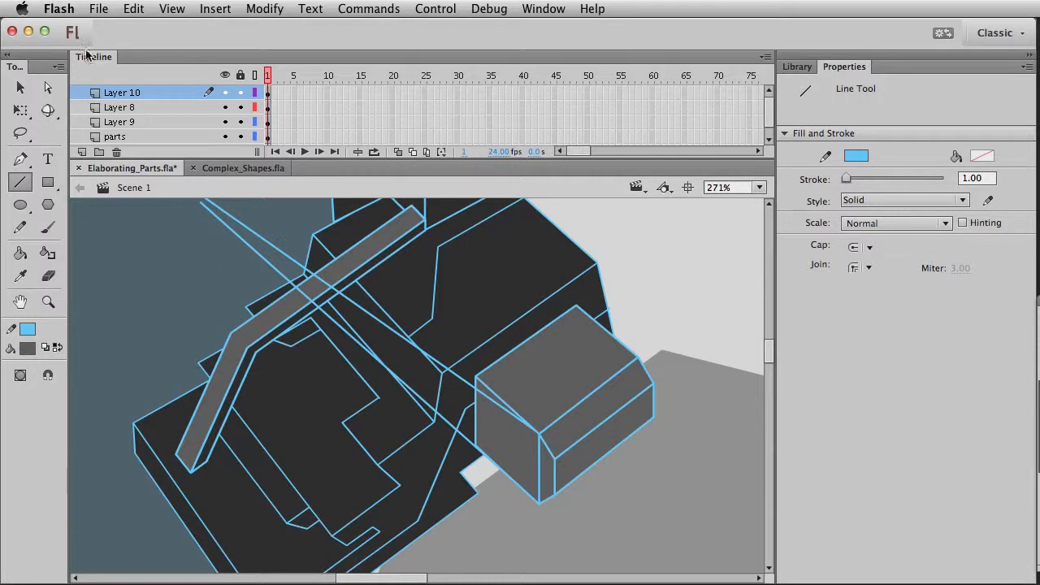
{"action": "key", "text": "super+z"}
{"action": "key", "text": "super+z"}
{"action": "key", "text": "v"}
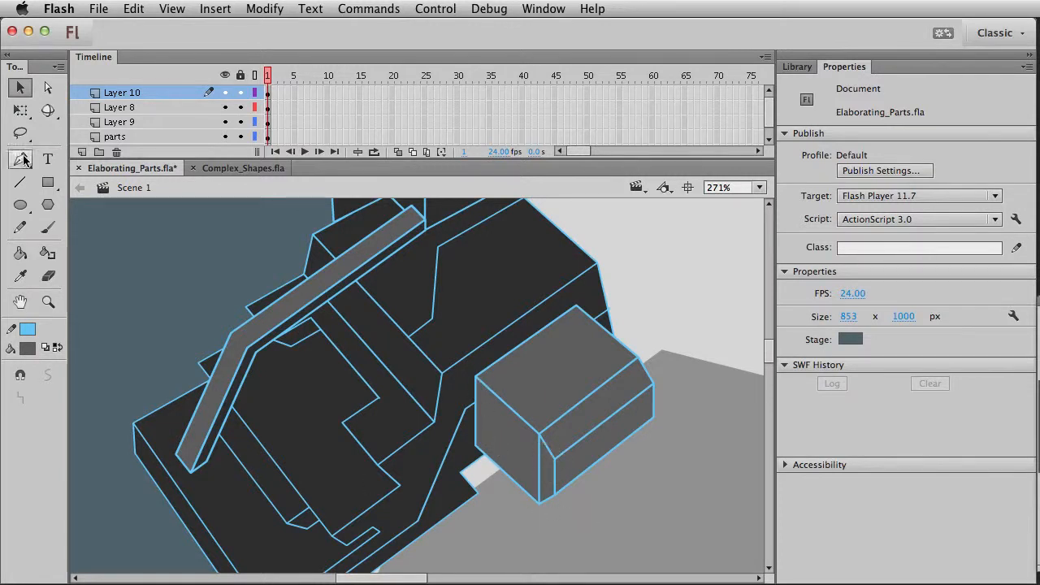
Sample the shoulder's dark fill, add a layer above Layer 10 and draw a dark rectangle over the block's side face
{"action": "left_click", "coordinate": [48, 182]}
{"action": "left_click", "coordinate": [28, 348]}
{"action": "left_click", "coordinate": [325, 402]}
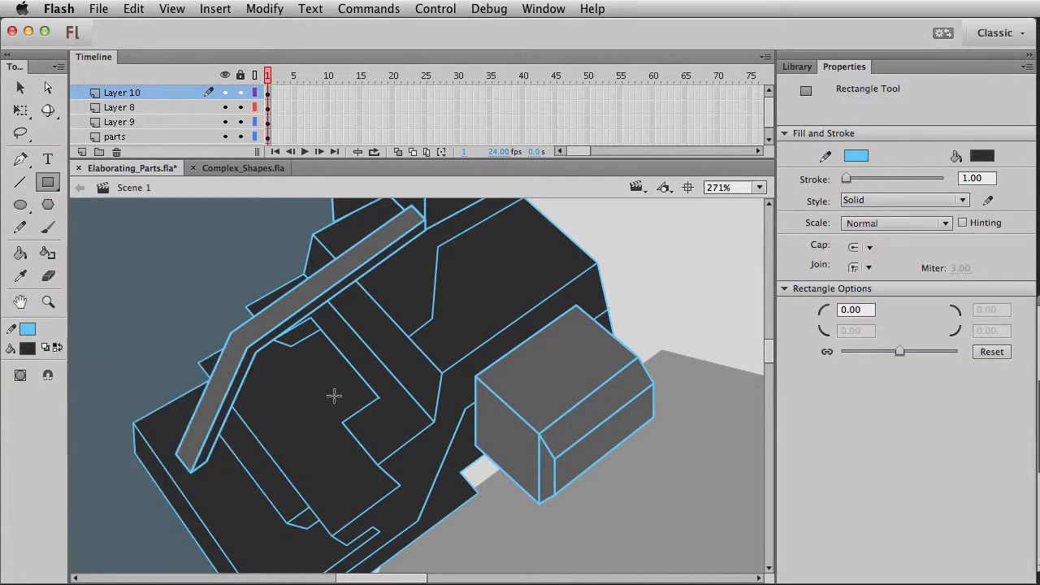
{"action": "left_click", "coordinate": [81, 151]}
{"action": "mouse_move", "coordinate": [471, 396]}
{"action": "left_mouse_down"}
{"action": "mouse_move", "coordinate": [484, 439]}
{"action": "mouse_move", "coordinate": [521, 477]}
{"action": "left_mouse_up"}
Delete the dark rectangle's outer-left outline and pull its corners into a cutout parallel to the side face's edges
{"action": "key", "text": "v"}
{"action": "left_click", "coordinate": [485, 439]}
{"action": "key", "text": "Delete"}
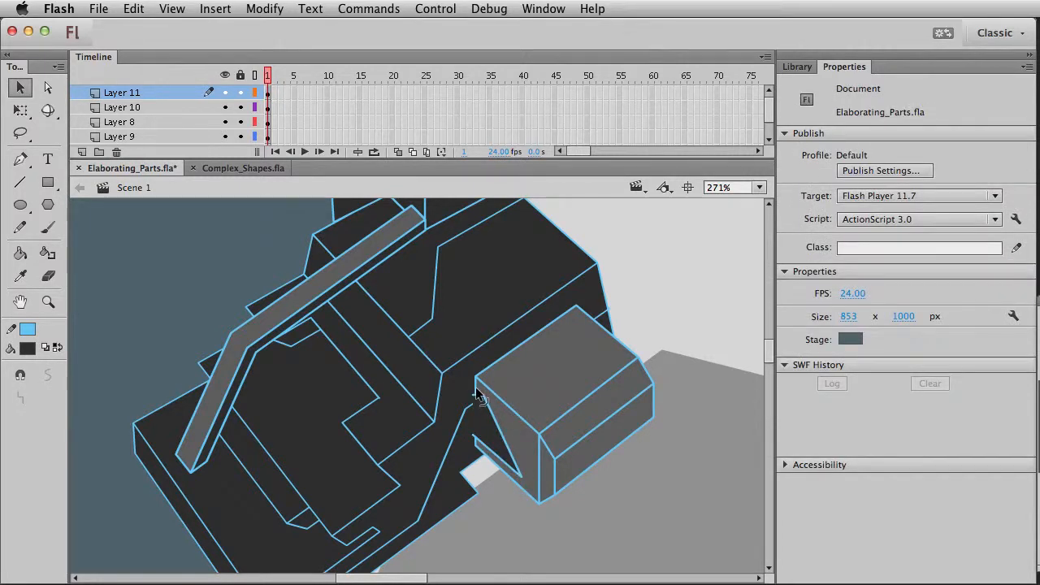
{"action": "mouse_move", "coordinate": [485, 399]}
{"action": "left_mouse_down"}
{"action": "mouse_move", "coordinate": [524, 433]}
{"action": "mouse_move", "coordinate": [474, 398]}
{"action": "left_mouse_up"}
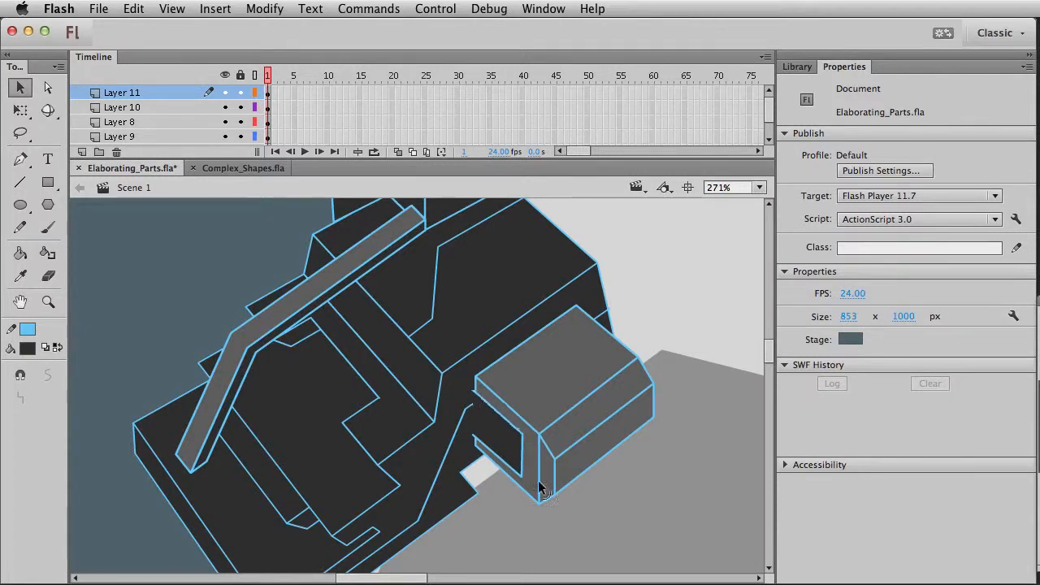
{"action": "left_click_drag", "start_coordinate": [521, 433], "coordinate": [525, 436]}
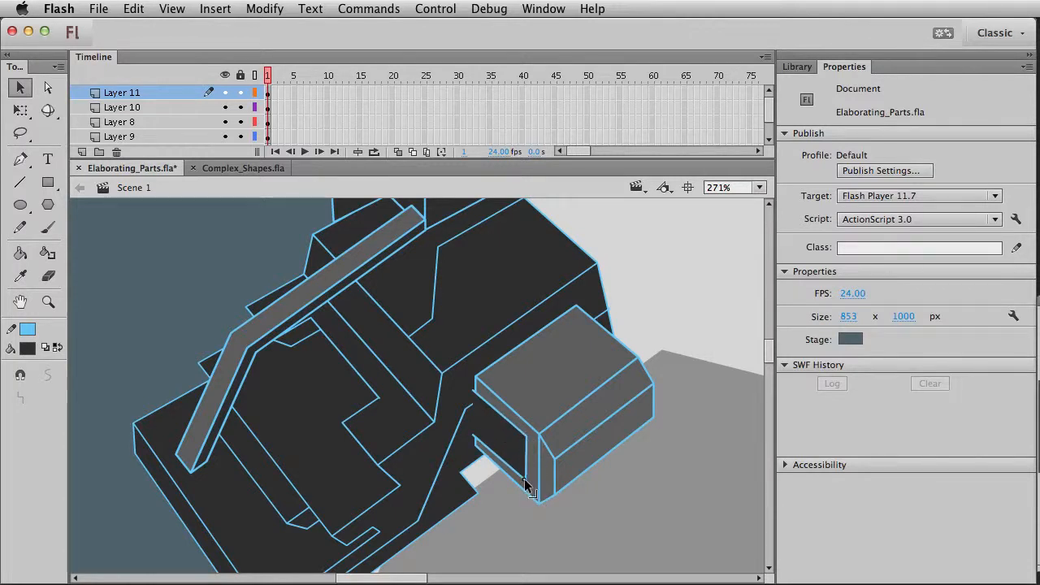
Draw a dark rectangle on the block's top face and pull its corners into a cutout parallel to the face's edges
{"action": "left_click", "coordinate": [48, 182]}
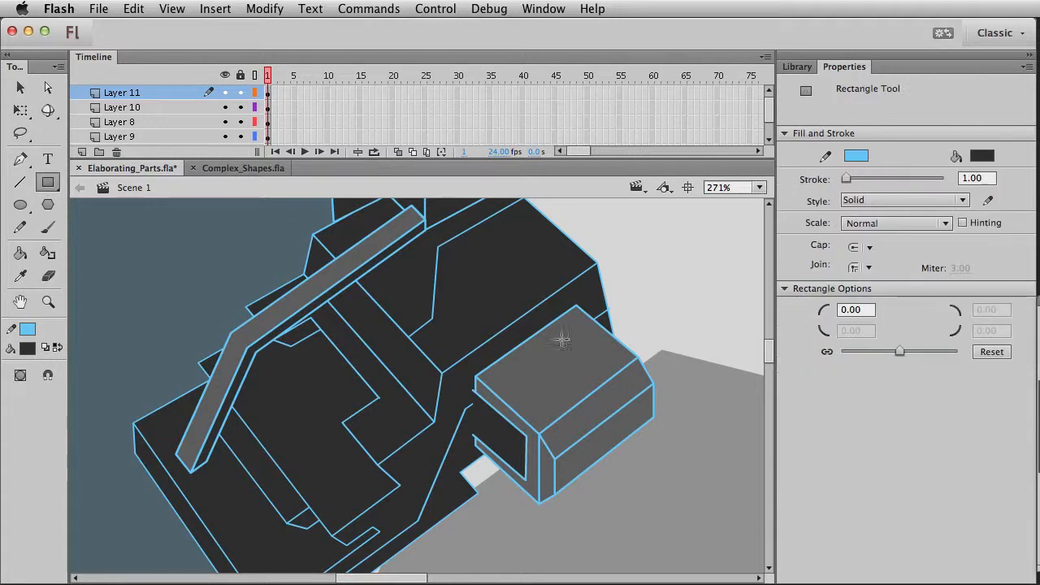
{"action": "mouse_move", "coordinate": [520, 328]}
{"action": "left_mouse_down"}
{"action": "mouse_move", "coordinate": [567, 374]}
{"action": "mouse_move", "coordinate": [492, 368]}
{"action": "left_mouse_up"}
{"action": "key", "text": "v"}
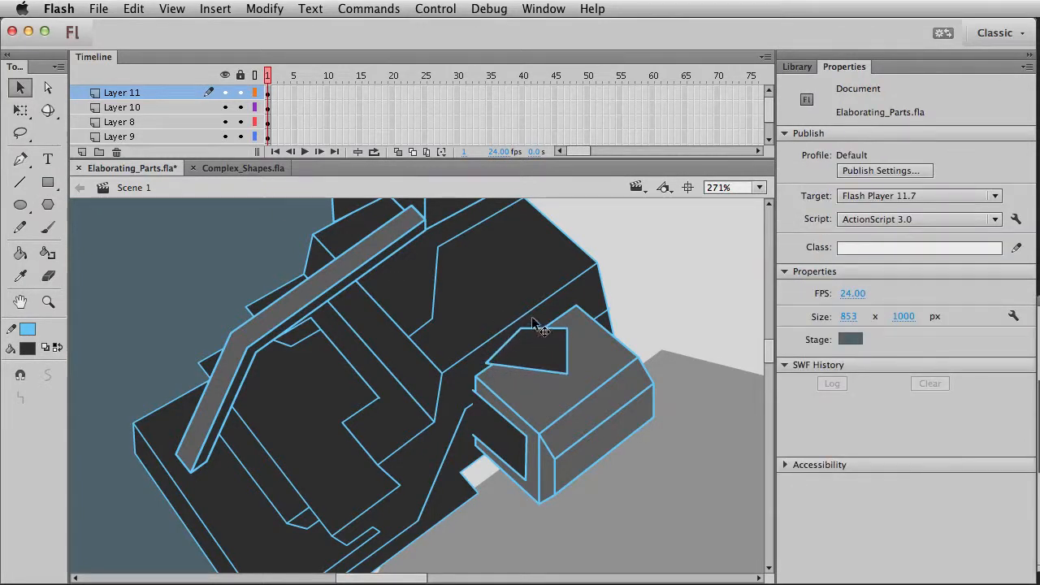
{"action": "left_click_drag", "start_coordinate": [526, 329], "coordinate": [559, 313]}
{"action": "left_click_drag", "start_coordinate": [567, 374], "coordinate": [537, 405]}
{"action": "left_click_drag", "start_coordinate": [567, 335], "coordinate": [608, 351]}
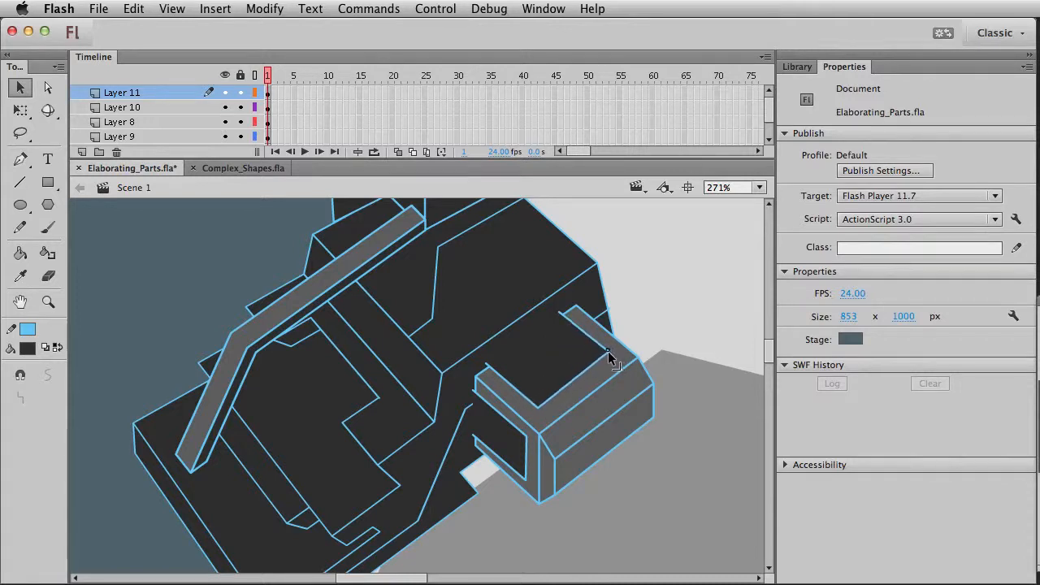
View the whole shoulder at 100% and save the file
{"action": "key", "text": "super+1"}
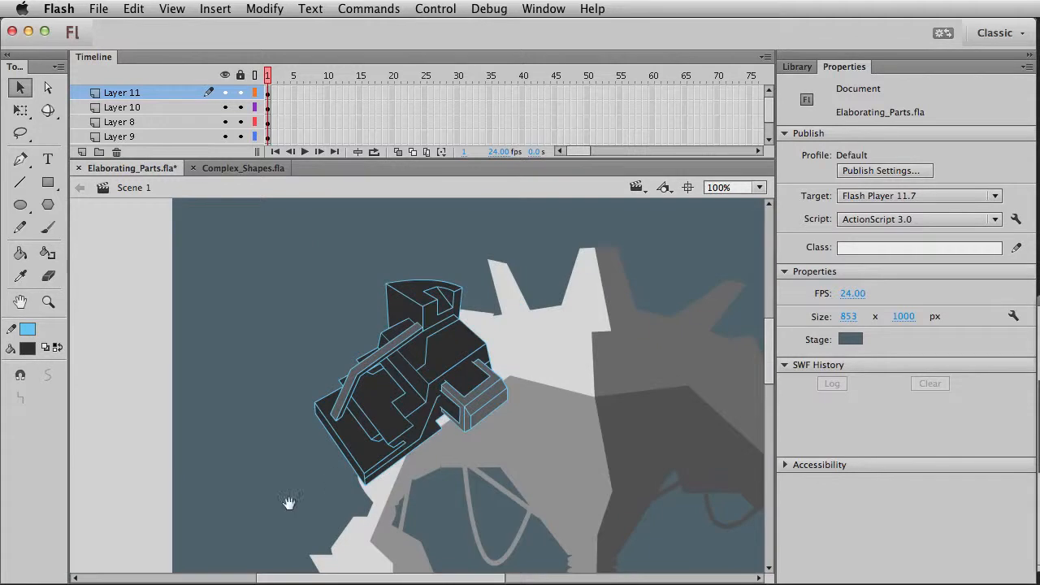
{"action": "left_click_drag", "start_coordinate": [291, 501], "coordinate": [264, 472]}
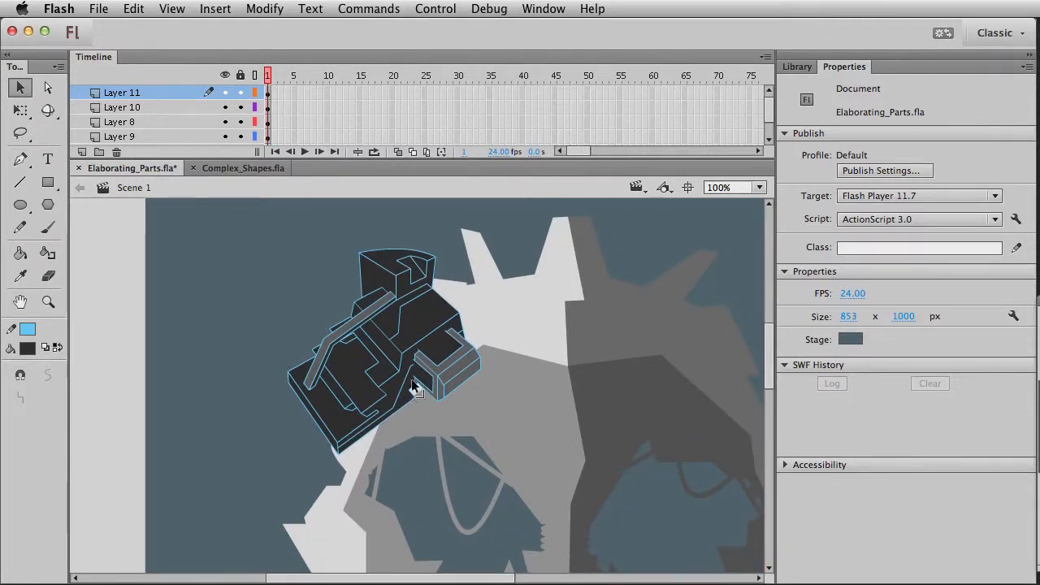
{"action": "key", "text": "super+s"}
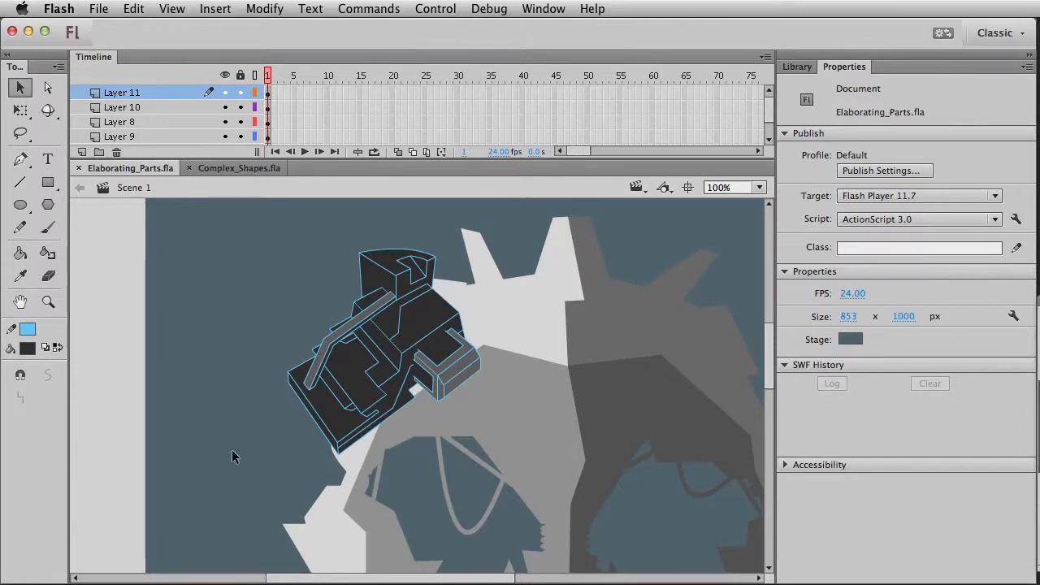
Add a new layer above Layer 11 and draw a dark upright rectangle to the right of the shoulder
{"action": "left_click", "coordinate": [48, 182]}
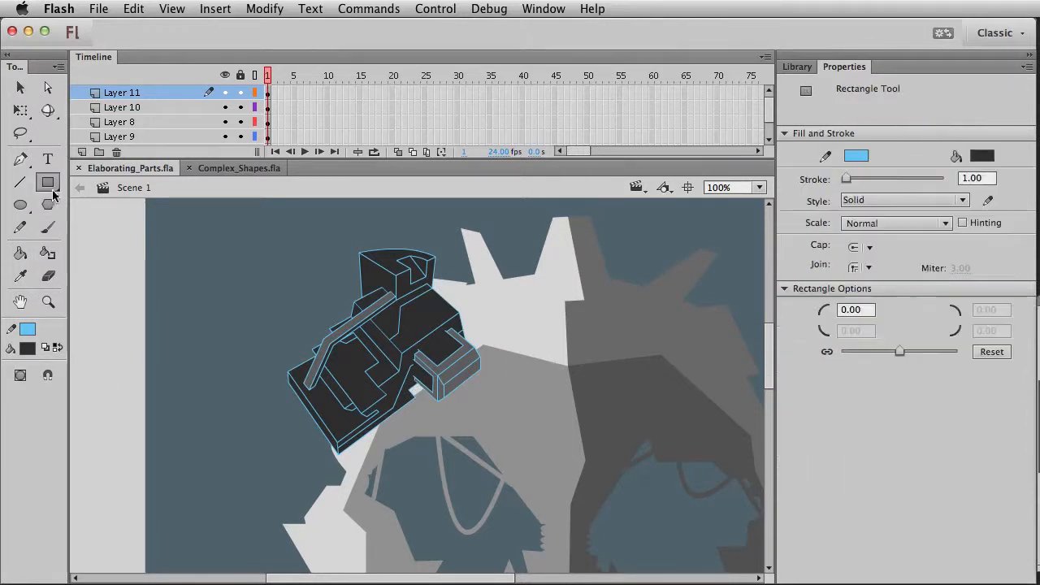
{"action": "left_click", "coordinate": [270, 93]}
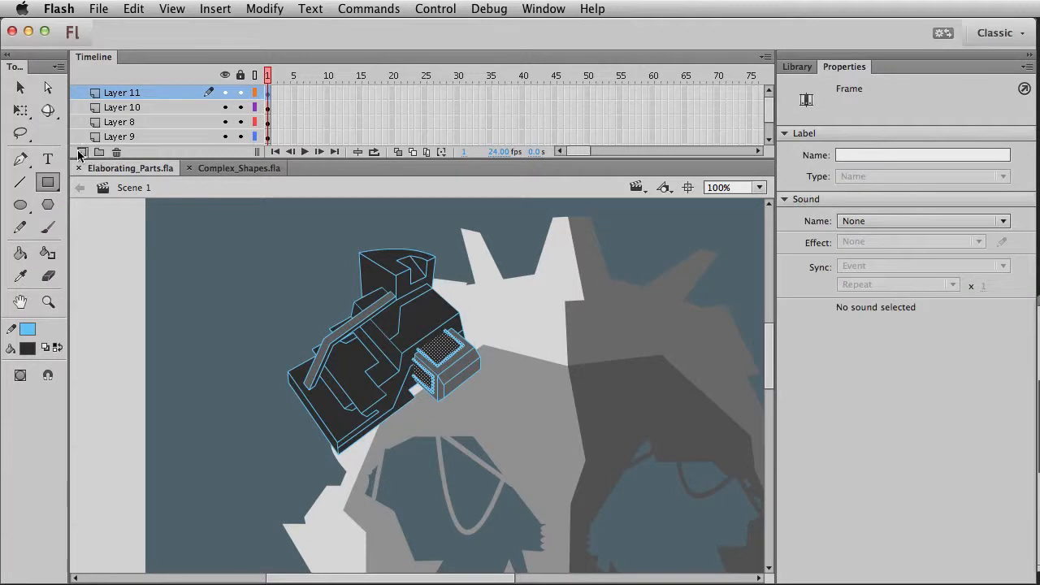
{"action": "left_click", "coordinate": [82, 152]}
{"action": "left_click_drag", "start_coordinate": [501, 308], "coordinate": [543, 368]}
{"action": "key", "text": "v"}
Convert the beveled box artwork on Layer 10 into a movie clip symbol with the default name
{"action": "left_click", "coordinate": [48, 301]}
{"action": "left_click_drag", "start_coordinate": [323, 273], "coordinate": [591, 506]}
{"action": "key", "text": "v"}
{"action": "left_click", "coordinate": [461, 388]}
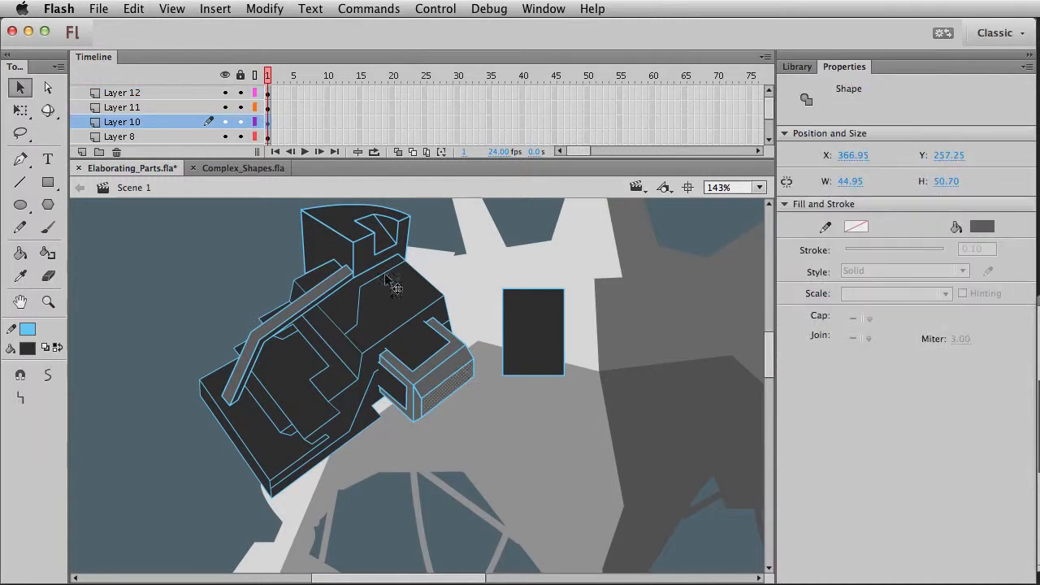
{"action": "left_click", "coordinate": [268, 122]}
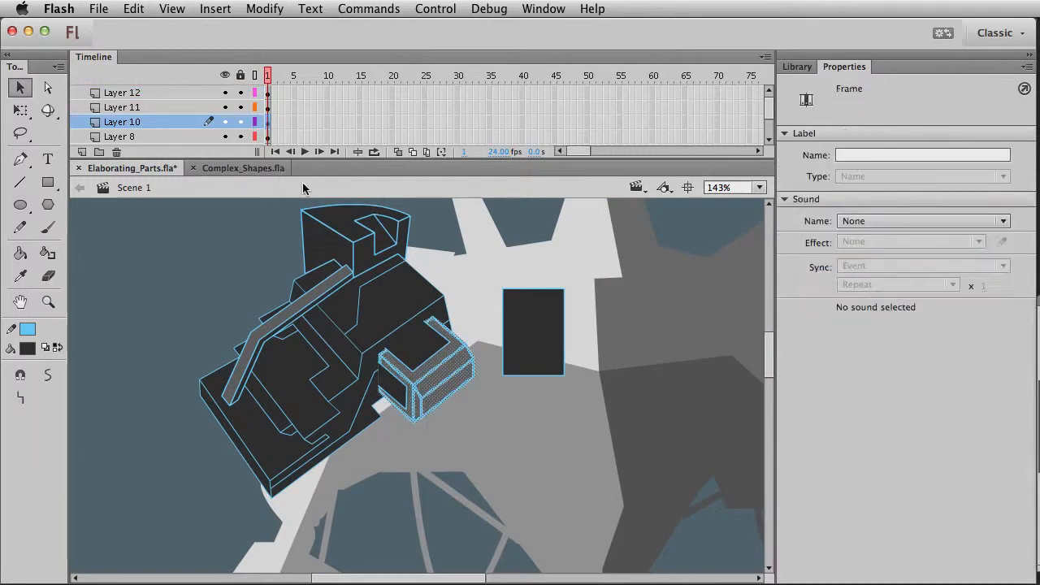
{"action": "key", "text": "F8"}
{"action": "key", "text": "Return"}
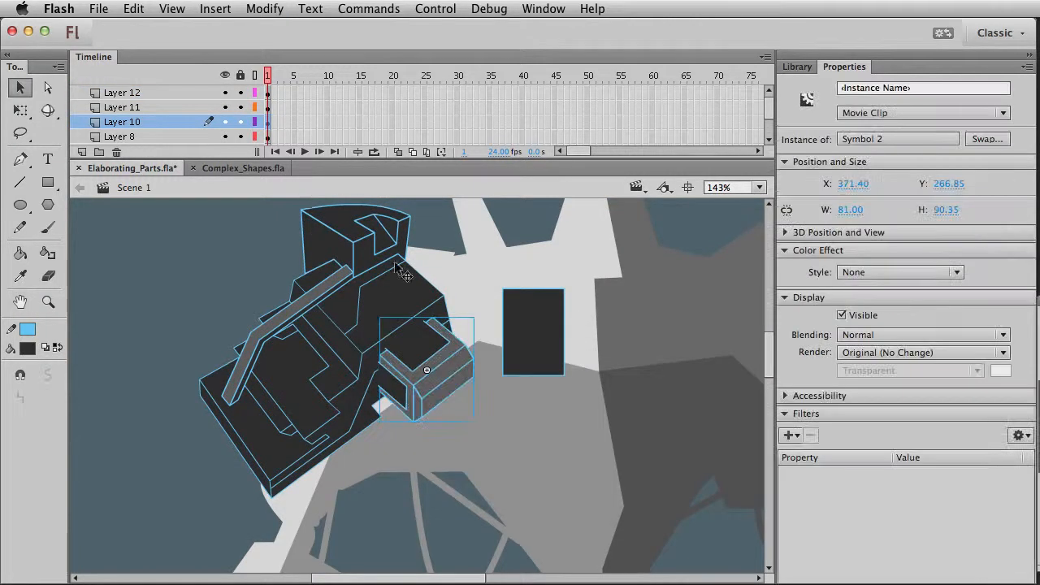
Convert the bent bar on Layer 8 into a movie clip symbol with the default name
{"action": "left_click", "coordinate": [268, 330]}
{"action": "left_click", "coordinate": [269, 137]}
{"action": "key", "text": "F8"}
{"action": "key", "text": "Return"}
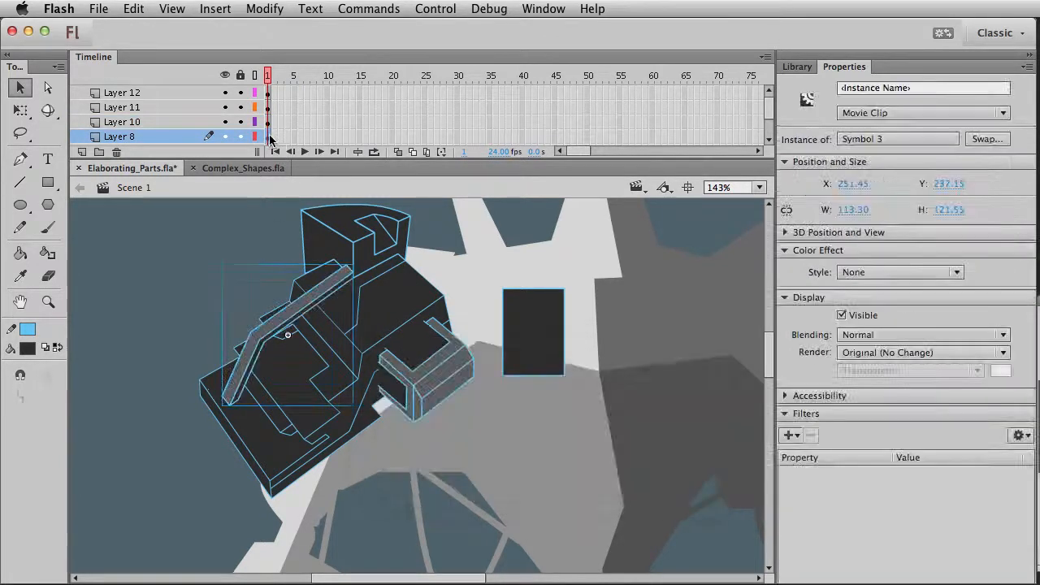
Convert the beveled box's two dark cutouts on Layer 11 together into a symbol named "clips"
{"action": "left_click", "coordinate": [412, 347]}
{"action": "left_click", "coordinate": [396, 388], "text": "shift"}
{"action": "key", "text": "F8"}
{"action": "type", "text": "clips"}
{"action": "key", "text": "Return"}
{"action": "left_click", "coordinate": [364, 537]}
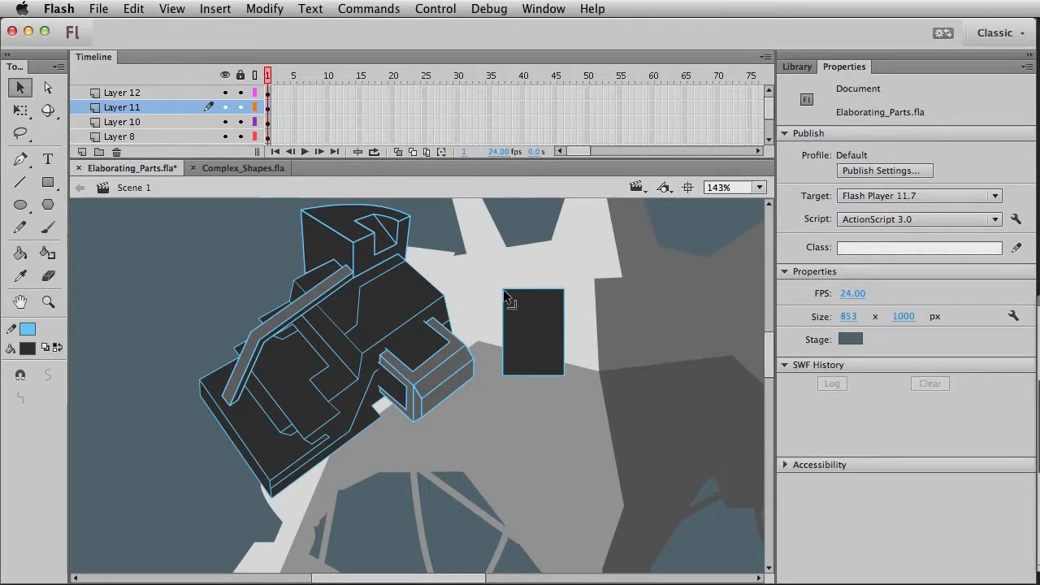
Reshape the dark upright rectangle into a flared plate by pulling out its corners and bending its shoulder-side edge inward
{"action": "left_click_drag", "start_coordinate": [505, 294], "coordinate": [459, 264]}
{"action": "left_click_drag", "start_coordinate": [566, 293], "coordinate": [561, 241]}
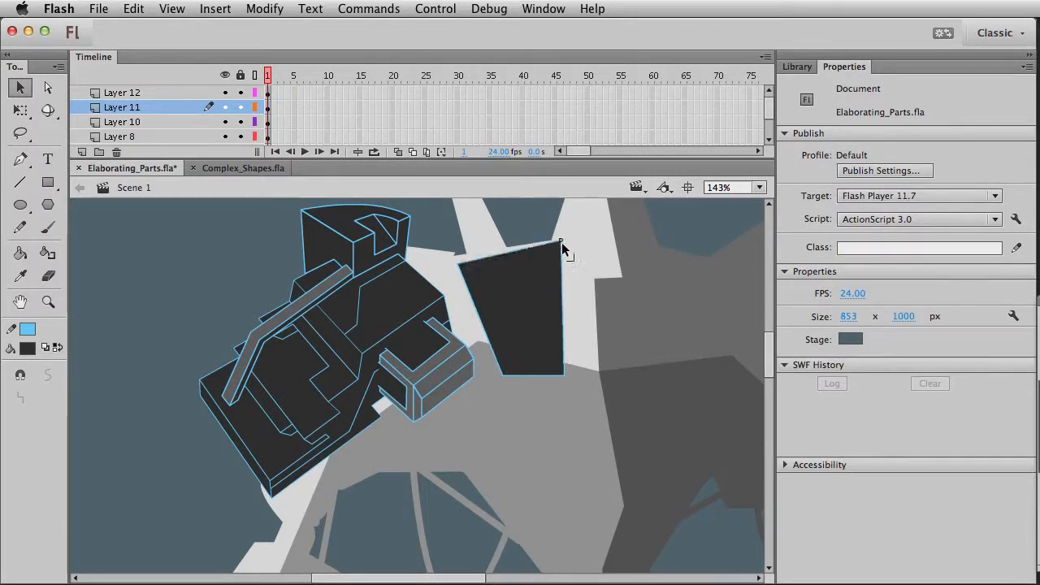
{"action": "left_click_drag", "start_coordinate": [459, 266], "coordinate": [454, 253]}
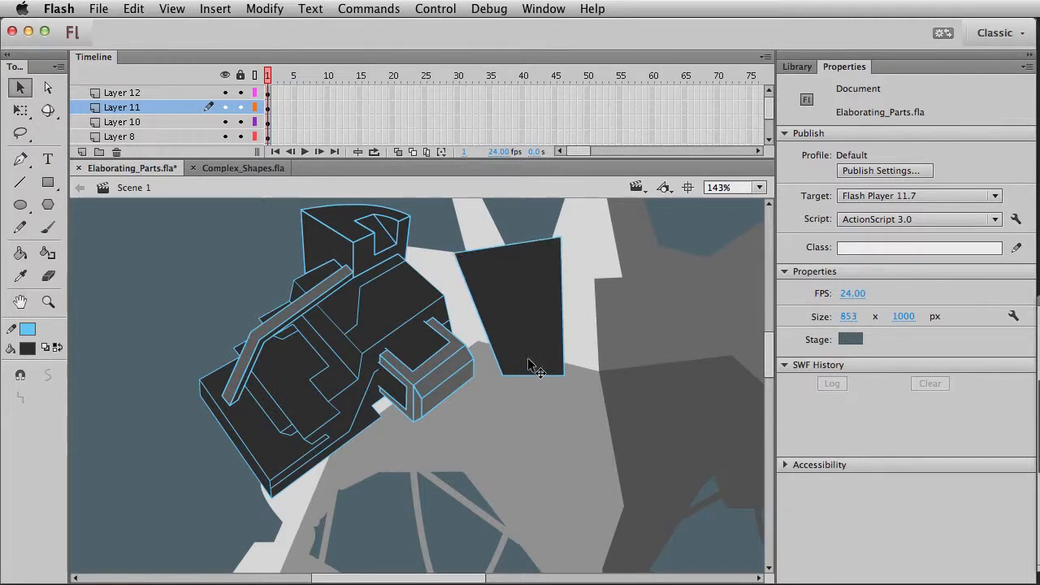
{"action": "left_click_drag", "start_coordinate": [478, 313], "coordinate": [487, 298]}
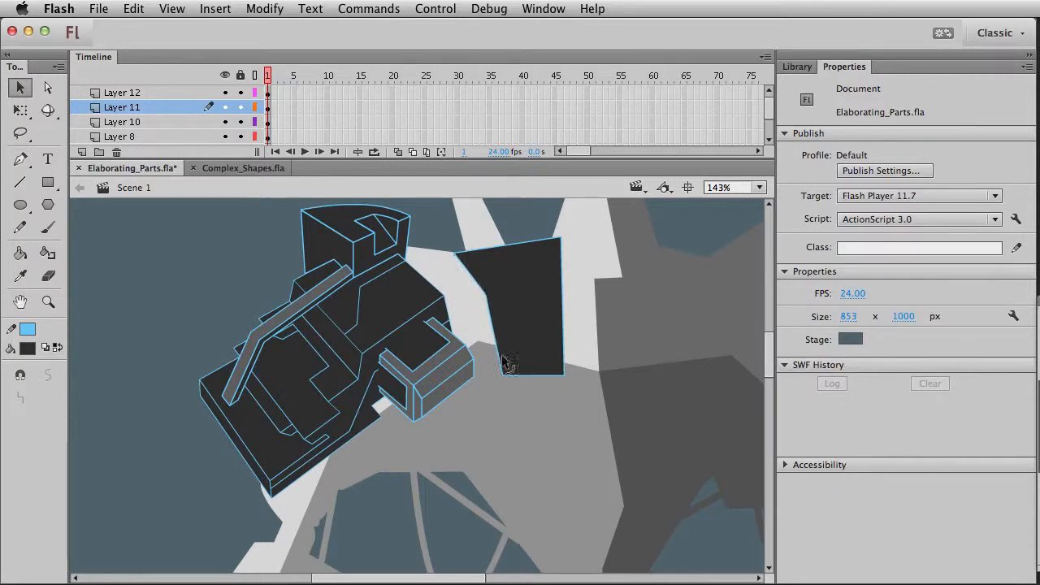
{"action": "left_click_drag", "start_coordinate": [503, 376], "coordinate": [448, 436]}
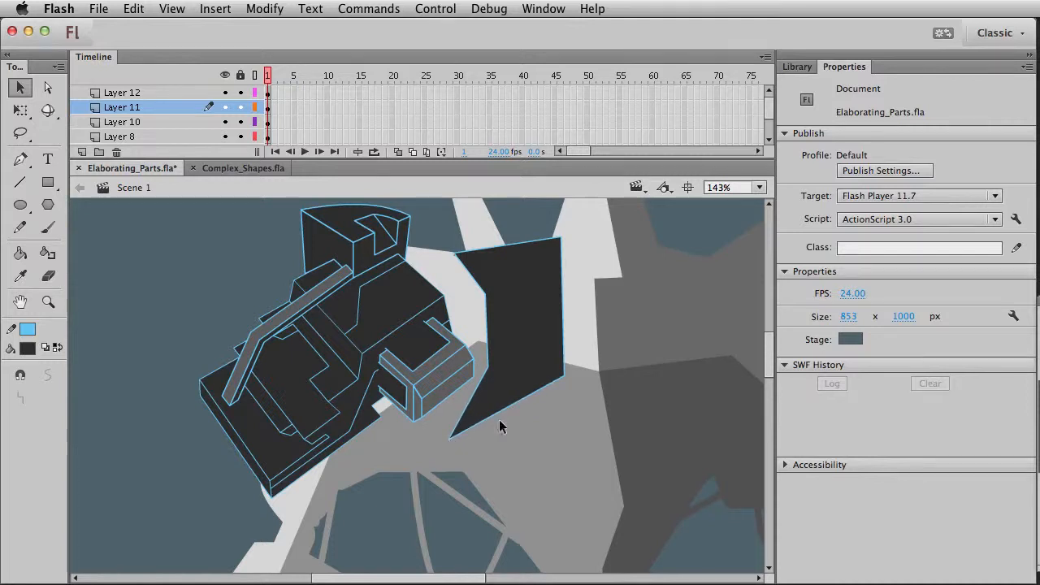
{"action": "left_click_drag", "start_coordinate": [567, 371], "coordinate": [615, 458]}
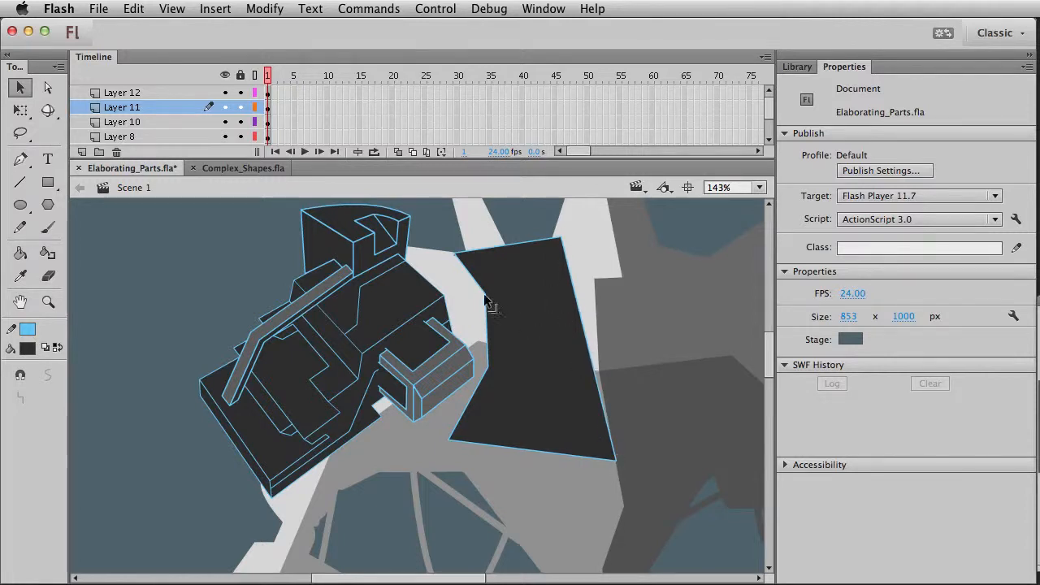
{"action": "left_click", "coordinate": [21, 205]}
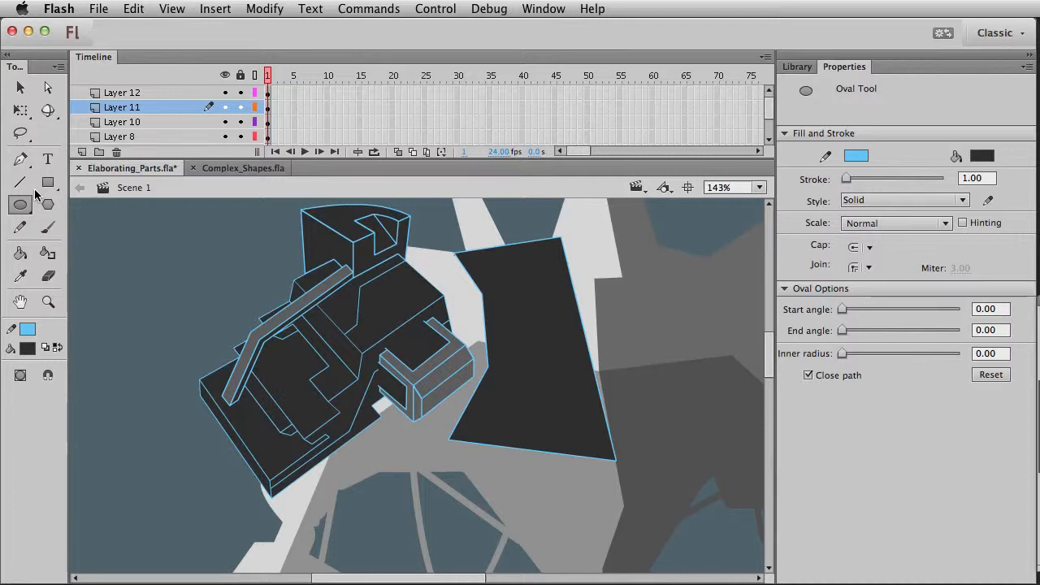
{"action": "key", "text": "v"}
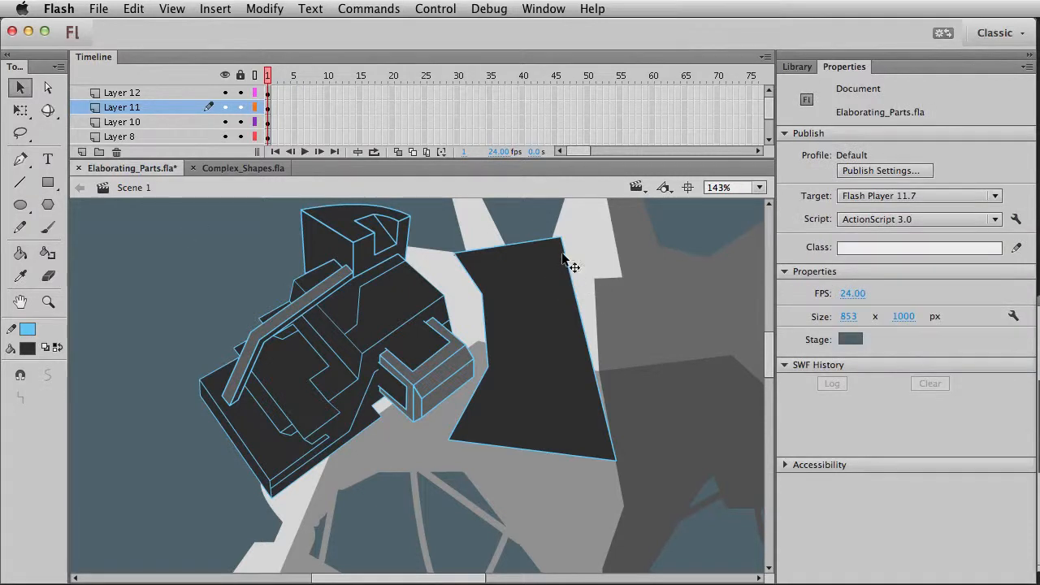
Draw a small dark rectangle below the plate and pull its corners into a thin, tapering face along the plate's lower edge
{"action": "left_click", "coordinate": [48, 182]}
{"action": "mouse_move", "coordinate": [462, 449]}
{"action": "left_mouse_down"}
{"action": "mouse_move", "coordinate": [534, 474]}
{"action": "mouse_move", "coordinate": [498, 478]}
{"action": "left_mouse_up"}
{"action": "key", "text": "v"}
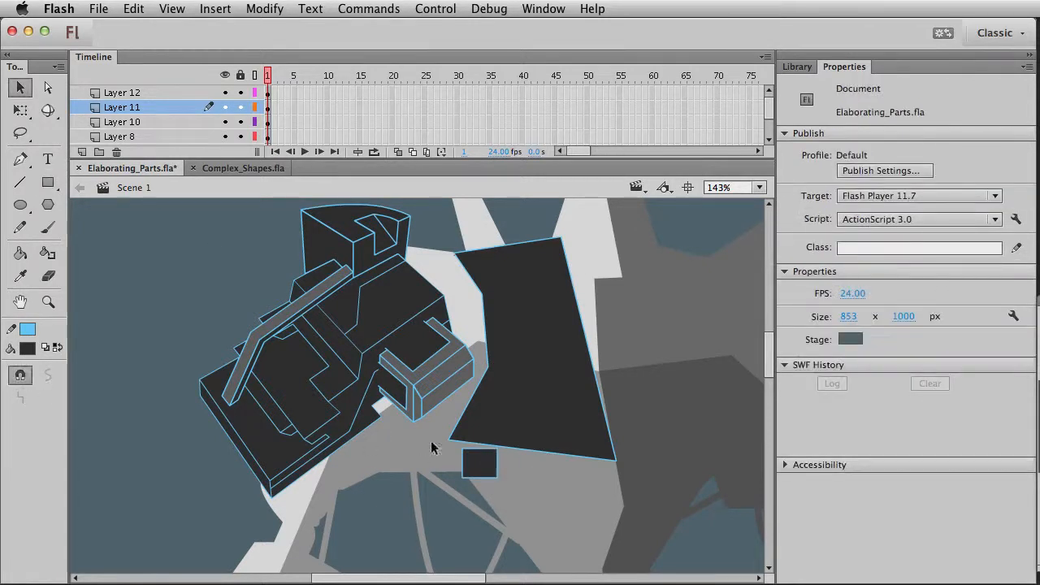
{"action": "left_click_drag", "start_coordinate": [462, 449], "coordinate": [616, 460]}
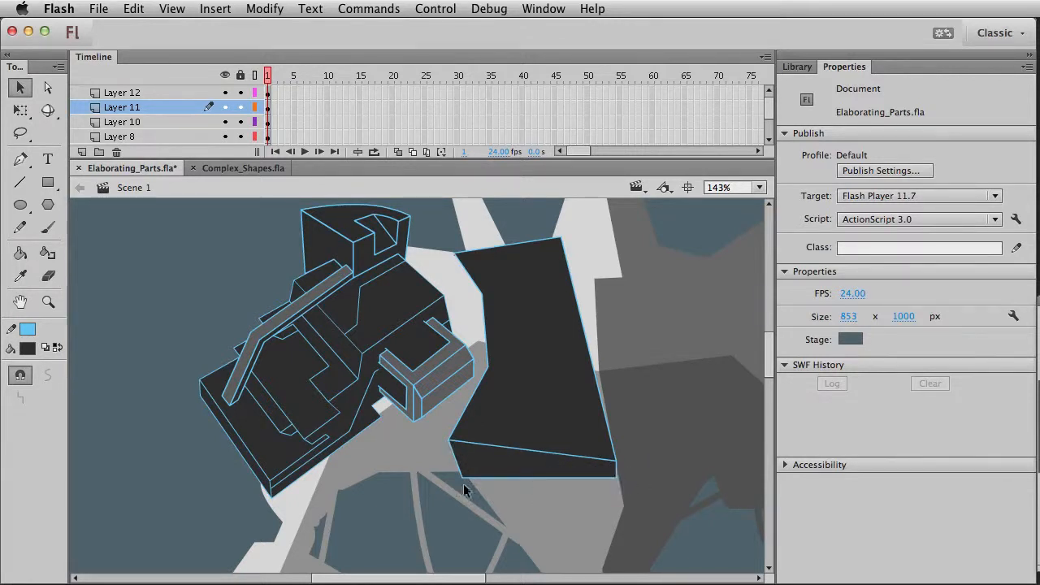
{"action": "left_click_drag", "start_coordinate": [460, 477], "coordinate": [458, 464]}
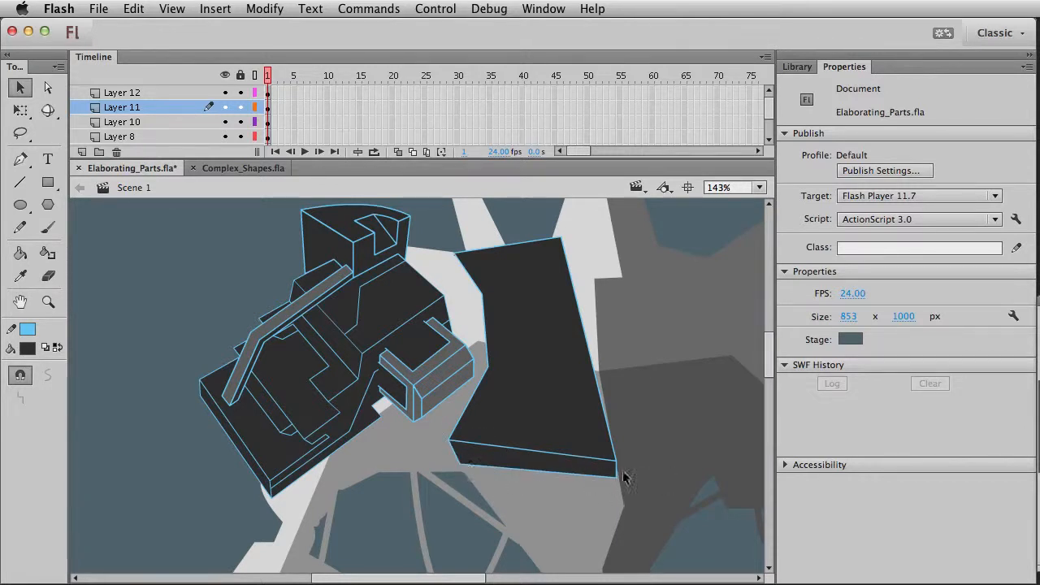
{"action": "left_click_drag", "start_coordinate": [617, 477], "coordinate": [618, 469]}
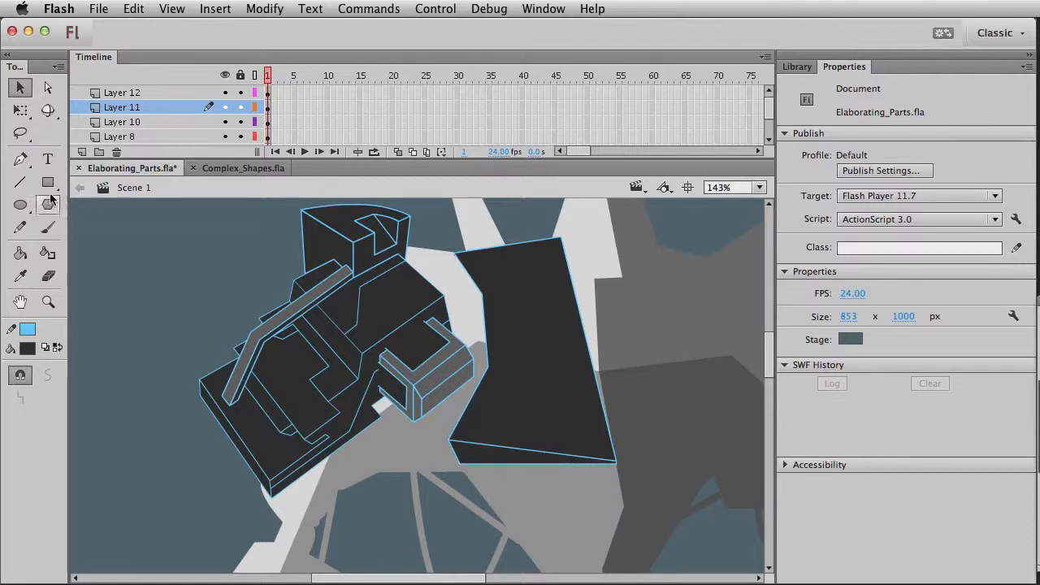
{"action": "left_click", "coordinate": [20, 205]}
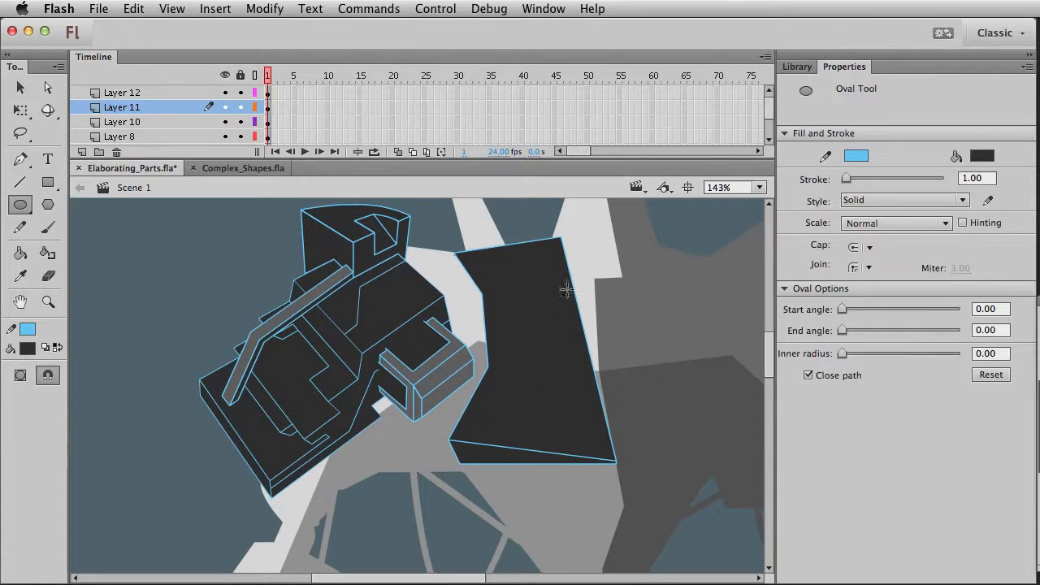
{"action": "left_click_drag", "start_coordinate": [527, 253], "coordinate": [628, 373]}
{"action": "key", "text": "super+z"}
Draw a circle over the plate's outer edge on Layer 12 and delete its fill and outline to cut a round notch
{"action": "key", "text": "v"}
{"action": "double_click", "coordinate": [546, 330]}
{"action": "left_click", "coordinate": [24, 205]}
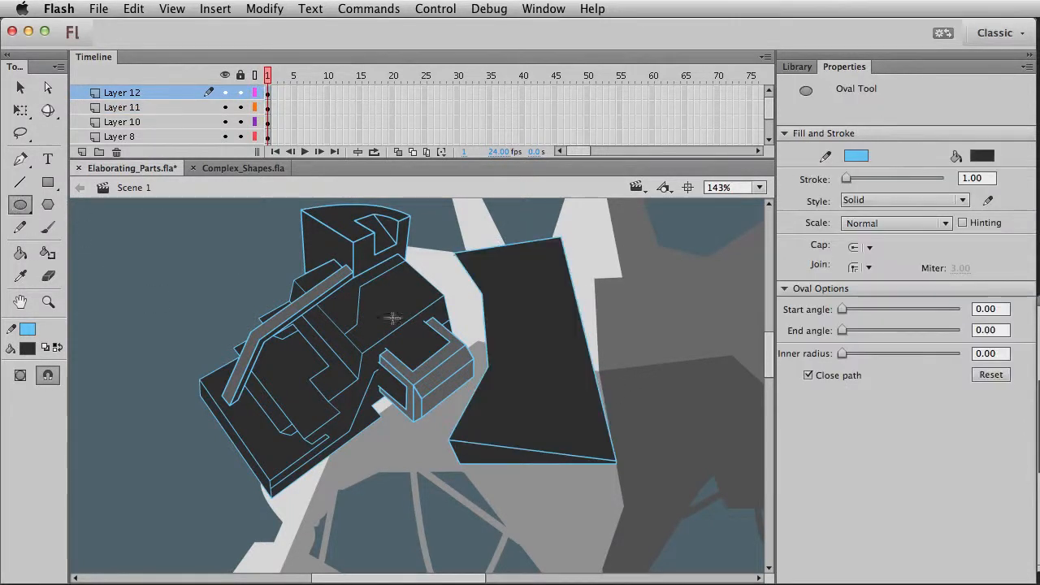
{"action": "mouse_move", "coordinate": [536, 255]}
{"action": "left_mouse_down"}
{"action": "mouse_move", "coordinate": [634, 384]}
{"action": "mouse_move", "coordinate": [702, 418]}
{"action": "mouse_move", "coordinate": [694, 409]}
{"action": "left_mouse_up"}
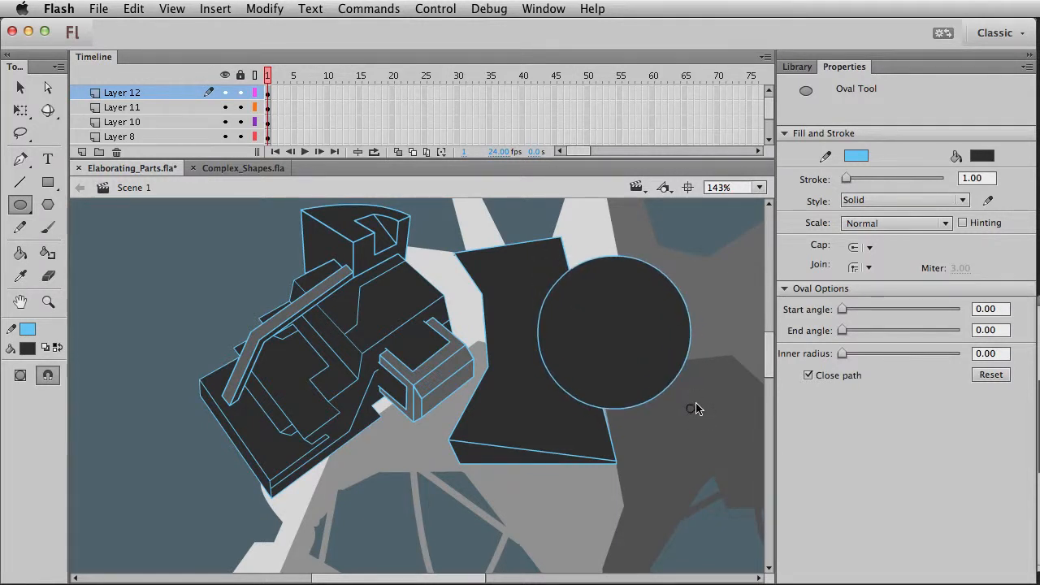
{"action": "key", "text": "v"}
{"action": "left_click", "coordinate": [637, 345]}
{"action": "key", "text": "Delete"}
{"action": "left_click", "coordinate": [671, 385]}
{"action": "key", "text": "Delete"}
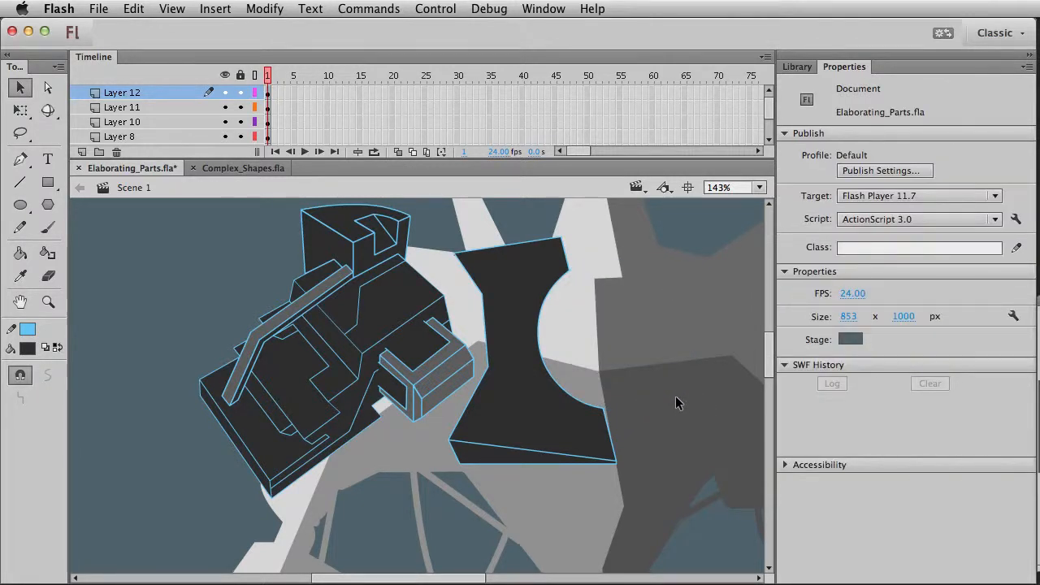
Draw a small rectangle beside the plate's upper slanted edge and attach its corners to form a narrow side face
{"action": "left_click", "coordinate": [48, 182]}
{"action": "left_click_drag", "start_coordinate": [451, 262], "coordinate": [456, 293]}
{"action": "key", "text": "v"}
{"action": "left_click_drag", "start_coordinate": [458, 268], "coordinate": [477, 308]}
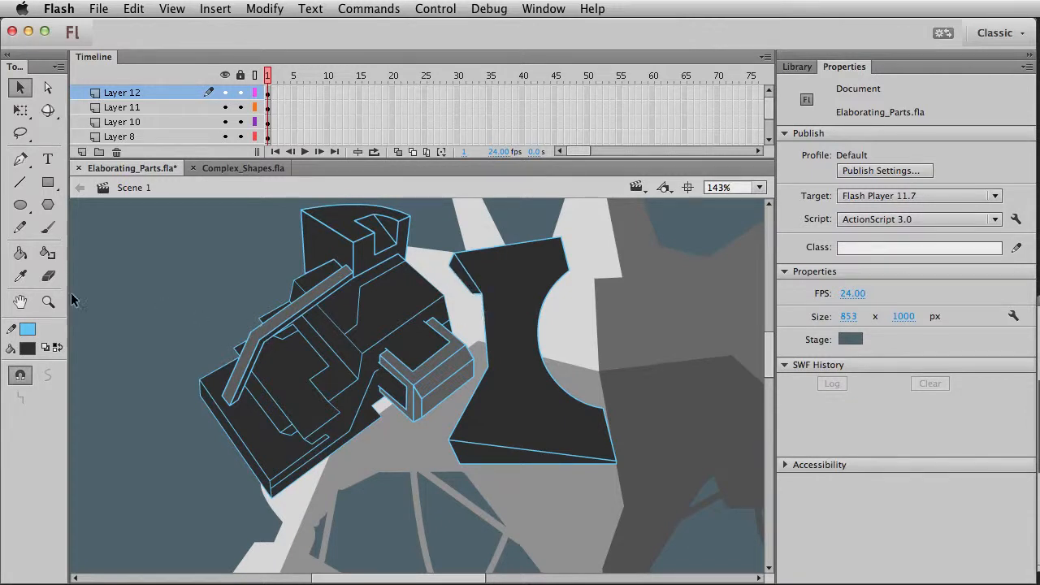
Extend the side face down to the plate's inner bend and, with snapping off, slim it by adjusting its outer corners
{"action": "left_click", "coordinate": [52, 304]}
{"action": "left_click_drag", "start_coordinate": [411, 227], "coordinate": [543, 415]}
{"action": "key", "text": "v"}
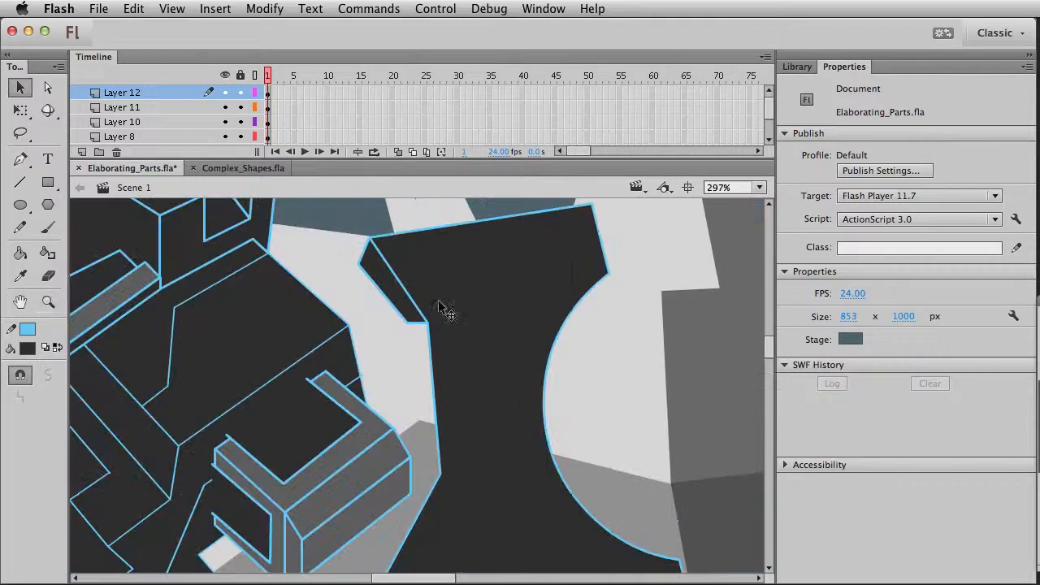
{"action": "left_click_drag", "start_coordinate": [419, 327], "coordinate": [436, 478]}
{"action": "left_click", "coordinate": [21, 375]}
{"action": "left_click_drag", "start_coordinate": [409, 326], "coordinate": [416, 329]}
{"action": "left_click_drag", "start_coordinate": [358, 265], "coordinate": [361, 250]}
{"action": "key", "text": "super+1"}
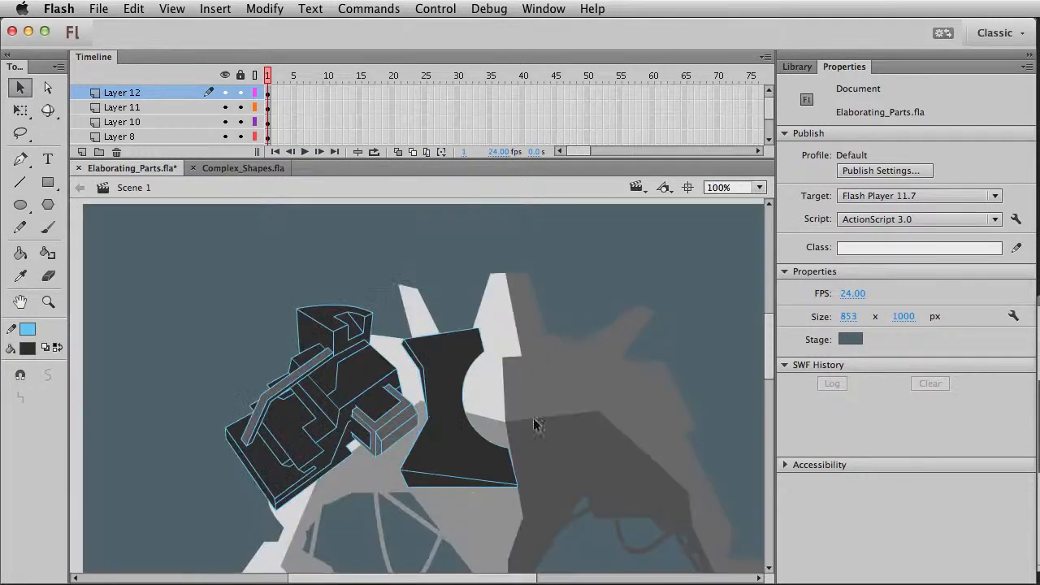
Set the rectangle's stroke style to Hairline and draw a small rectangle inside the lower part of the plate
{"action": "scroll", "coordinate": [488, 447], "scroll_direction": "down", "scroll_amount": 2}
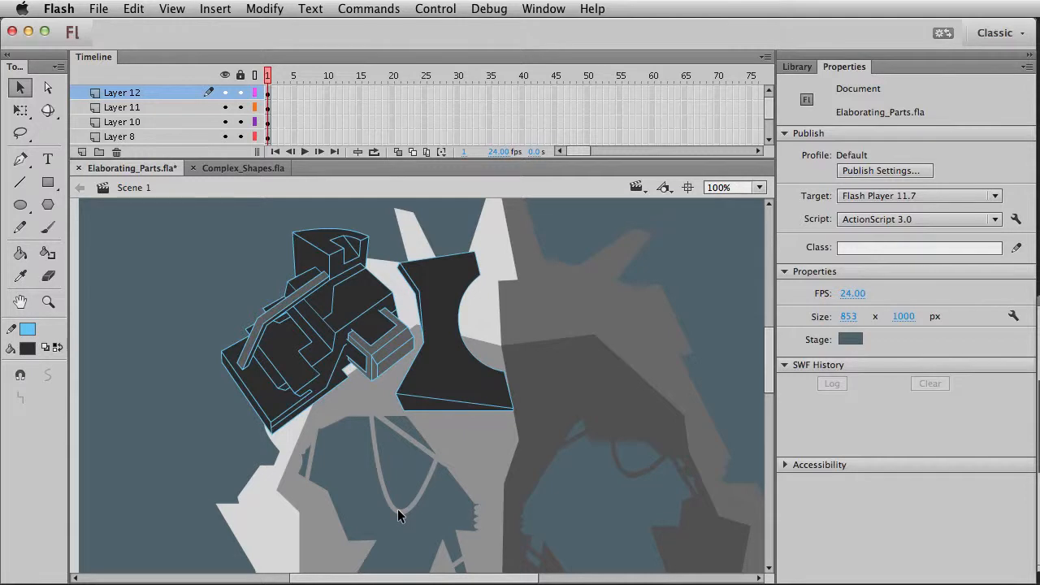
{"action": "left_click", "coordinate": [55, 181]}
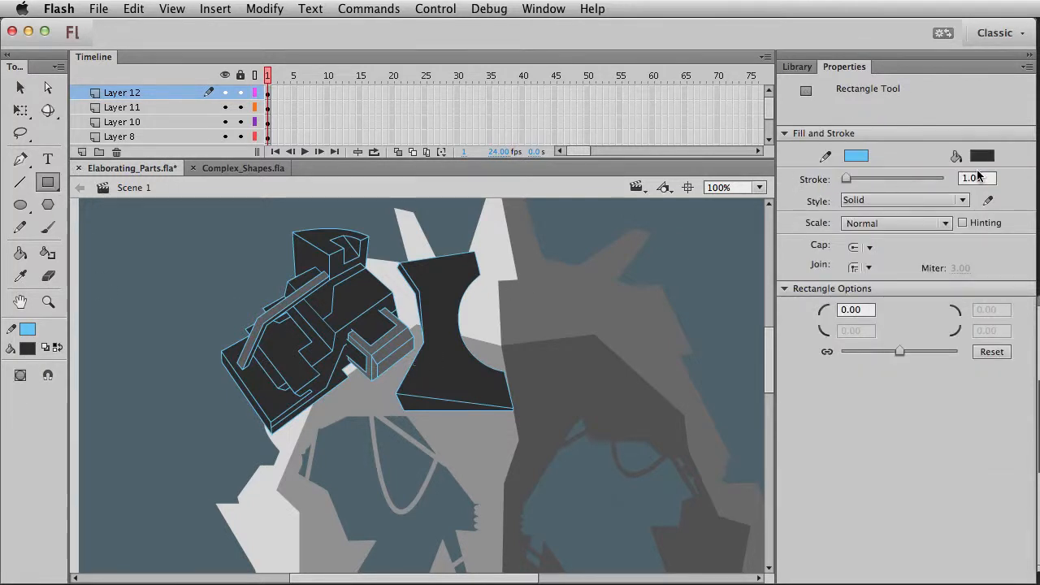
{"action": "left_click", "coordinate": [934, 200]}
{"action": "left_click", "coordinate": [885, 213]}
{"action": "mouse_move", "coordinate": [432, 357]}
{"action": "left_mouse_down"}
{"action": "mouse_move", "coordinate": [474, 389]}
{"action": "mouse_move", "coordinate": [462, 382]}
{"action": "left_mouse_up"}
{"action": "key", "text": "v"}
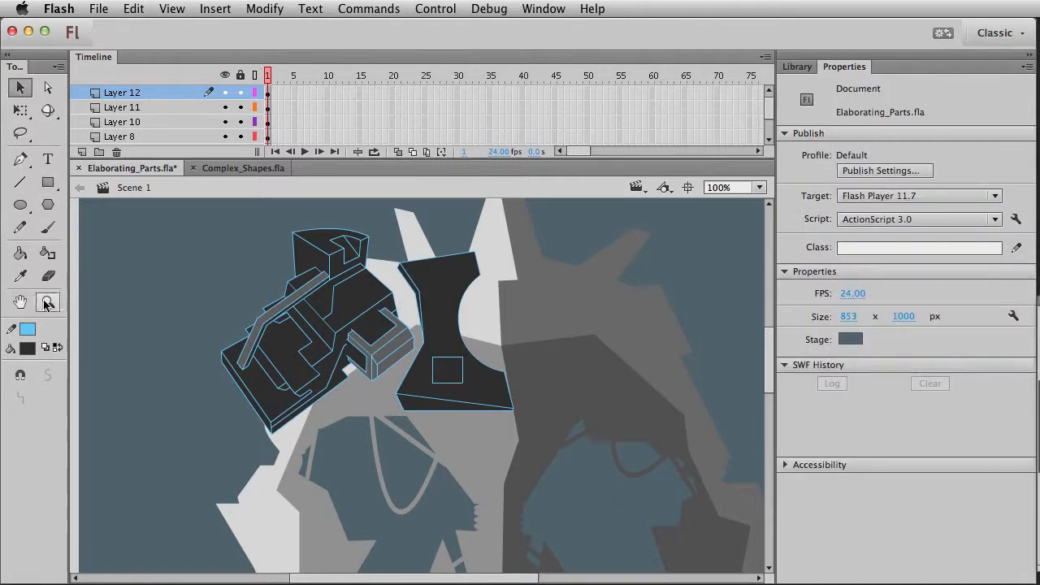
Pull the small rectangle's corners and edges into an inset panel that follows the plate's lower edges and round notch
{"action": "left_click", "coordinate": [47, 303]}
{"action": "left_click_drag", "start_coordinate": [400, 269], "coordinate": [534, 453]}
{"action": "key", "text": "v"}
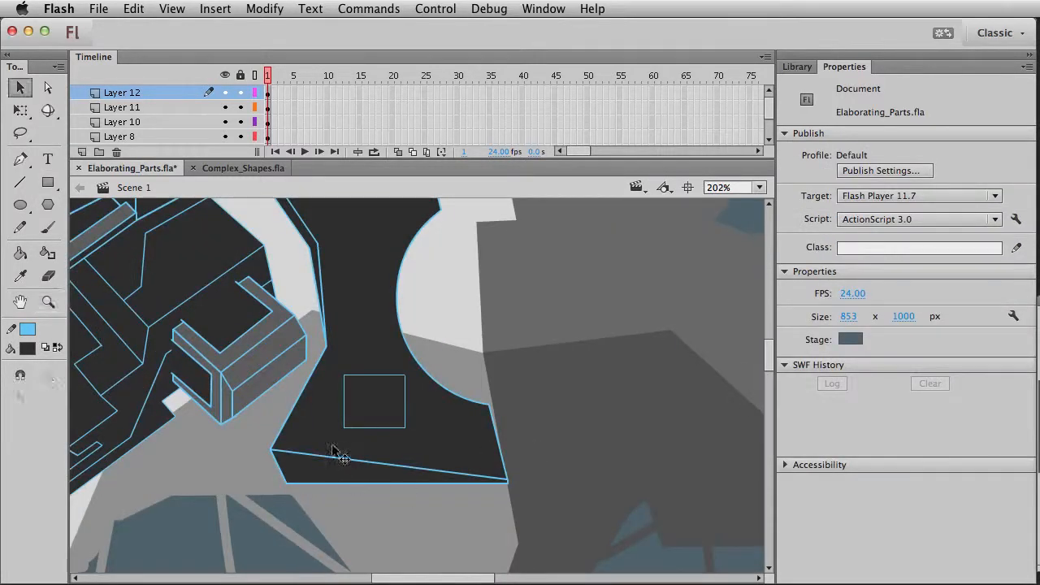
{"action": "left_click_drag", "start_coordinate": [285, 441], "coordinate": [300, 439]}
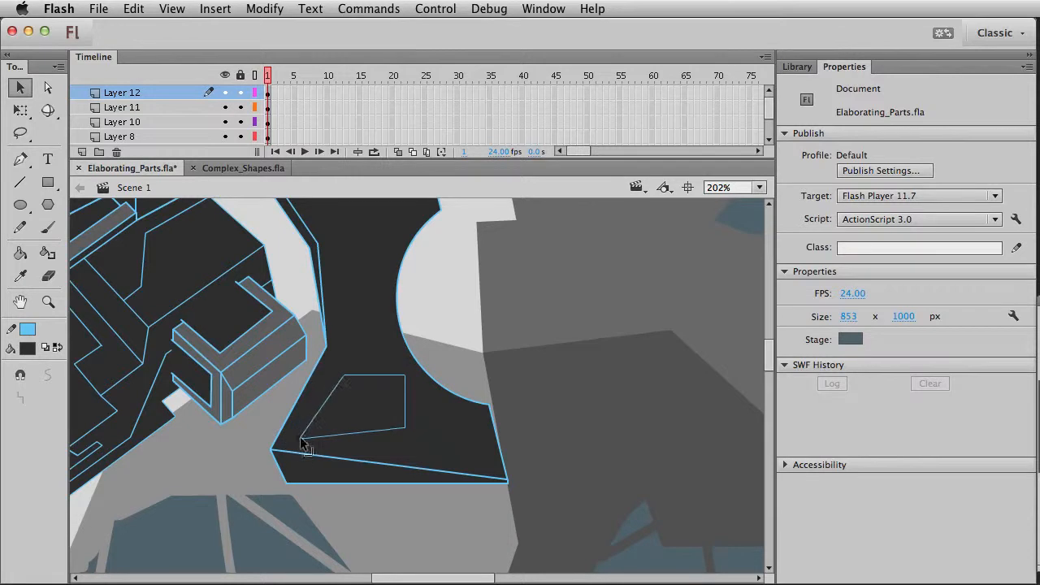
{"action": "left_click_drag", "start_coordinate": [404, 429], "coordinate": [480, 464]}
{"action": "left_click_drag", "start_coordinate": [405, 377], "coordinate": [474, 413]}
{"action": "left_click_drag", "start_coordinate": [480, 465], "coordinate": [485, 466]}
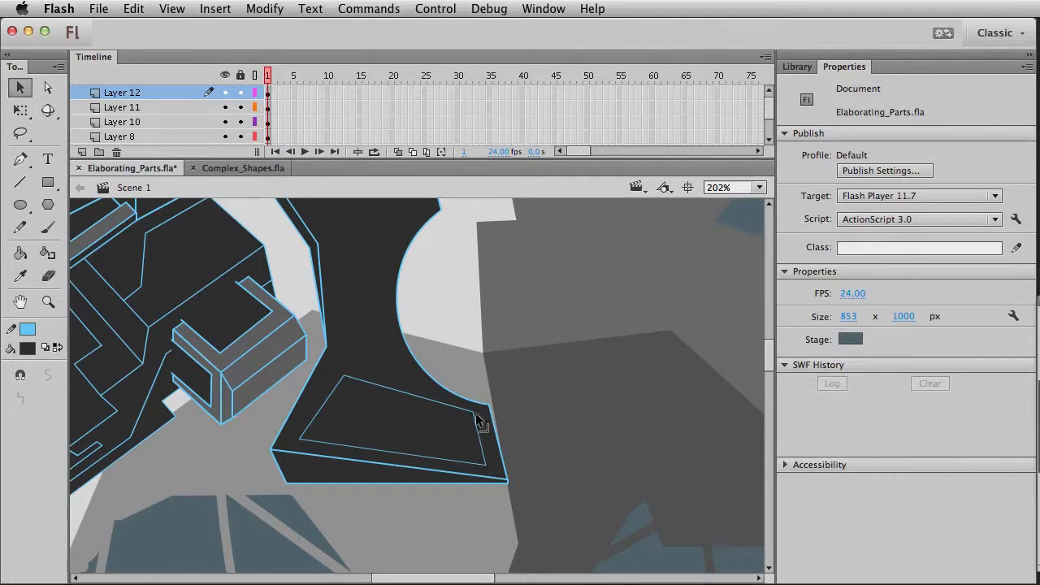
{"action": "left_click_drag", "start_coordinate": [343, 377], "coordinate": [443, 404]}
{"action": "left_click", "coordinate": [357, 341]}
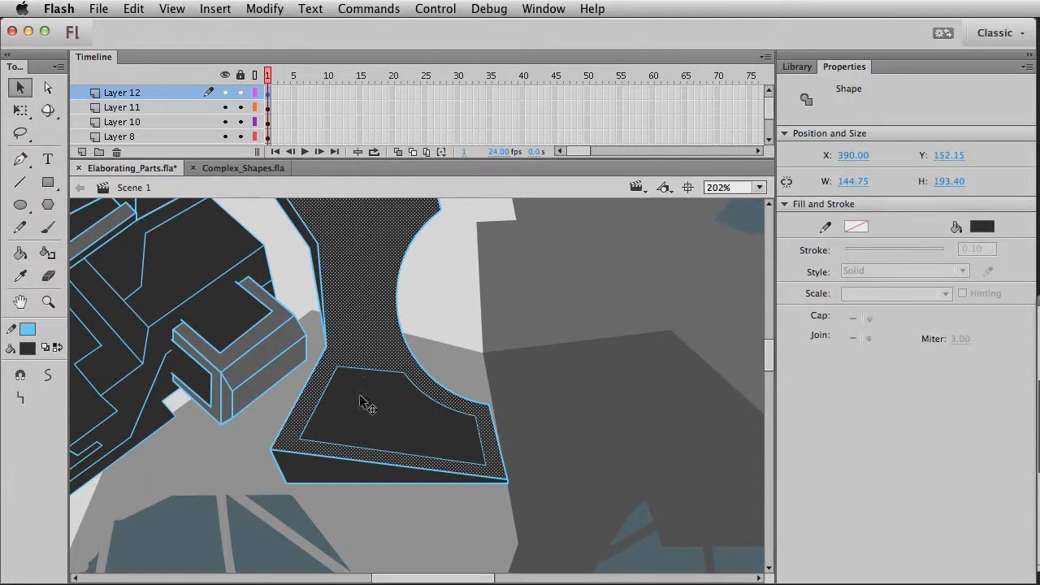
{"action": "left_click", "coordinate": [348, 421]}
{"action": "left_click", "coordinate": [550, 350]}
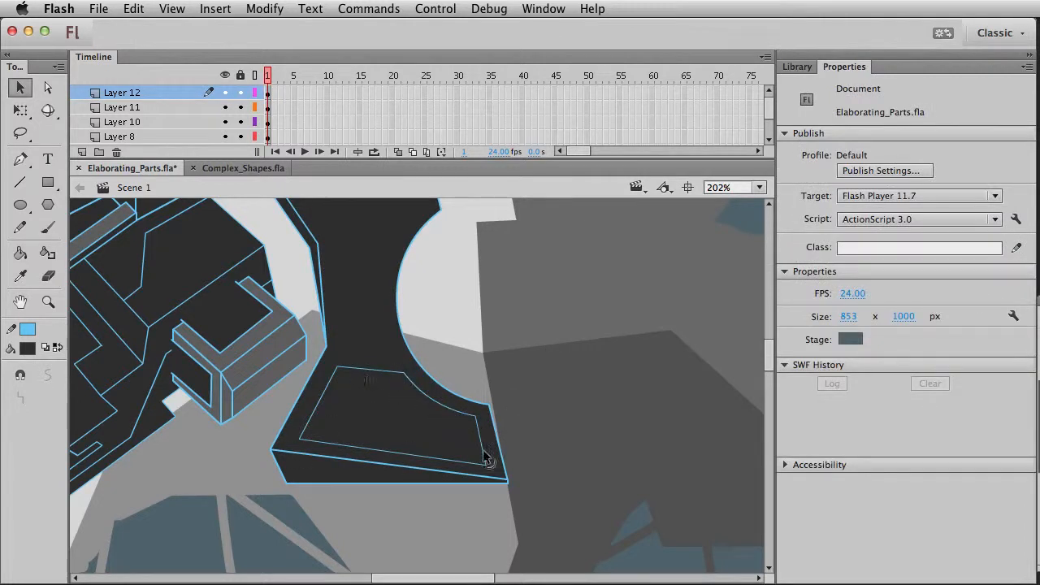
Draw a second thin-outlined rectangle in the plate's narrow middle and shape it into an inset panel curved along the notch
{"action": "scroll", "coordinate": [473, 440], "scroll_direction": "up", "scroll_amount": 3}
{"action": "key", "text": "r"}
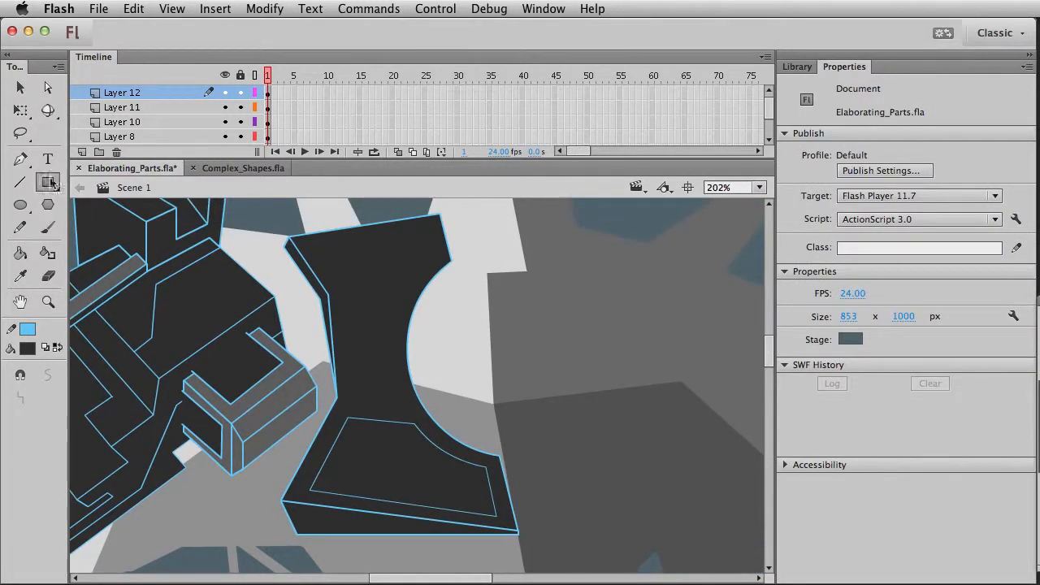
{"action": "mouse_move", "coordinate": [348, 311]}
{"action": "left_mouse_down"}
{"action": "mouse_move", "coordinate": [386, 364]}
{"action": "mouse_move", "coordinate": [351, 412]}
{"action": "mouse_move", "coordinate": [350, 403]}
{"action": "left_mouse_up"}
{"action": "key", "text": "v"}
{"action": "left_click_drag", "start_coordinate": [387, 365], "coordinate": [408, 414]}
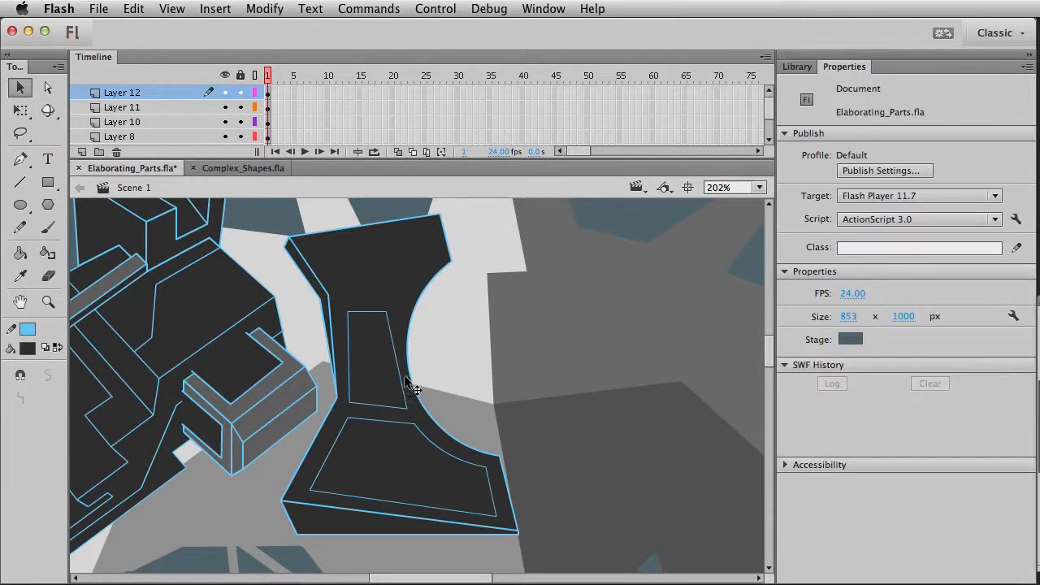
{"action": "left_click_drag", "start_coordinate": [400, 382], "coordinate": [395, 381]}
{"action": "left_click_drag", "start_coordinate": [388, 312], "coordinate": [342, 300]}
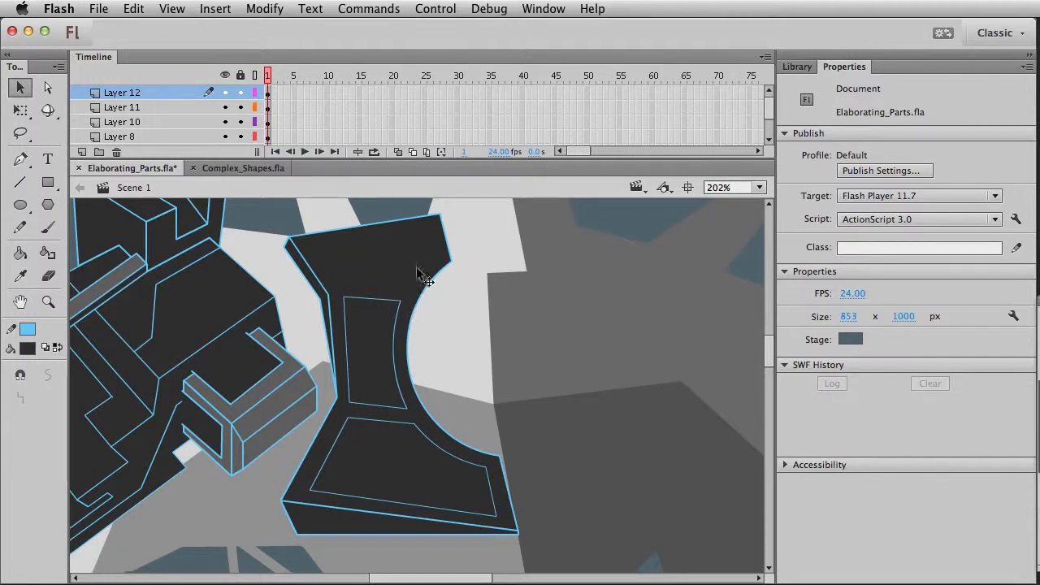
Draw a third thin-outlined rectangle in the upper part of the plate and shape it into an inset panel following the plate's edges
{"action": "left_click", "coordinate": [48, 183]}
{"action": "left_click_drag", "start_coordinate": [340, 244], "coordinate": [348, 288]}
{"action": "key", "text": "v"}
{"action": "left_click_drag", "start_coordinate": [340, 244], "coordinate": [315, 250]}
{"action": "left_click_drag", "start_coordinate": [393, 243], "coordinate": [431, 228]}
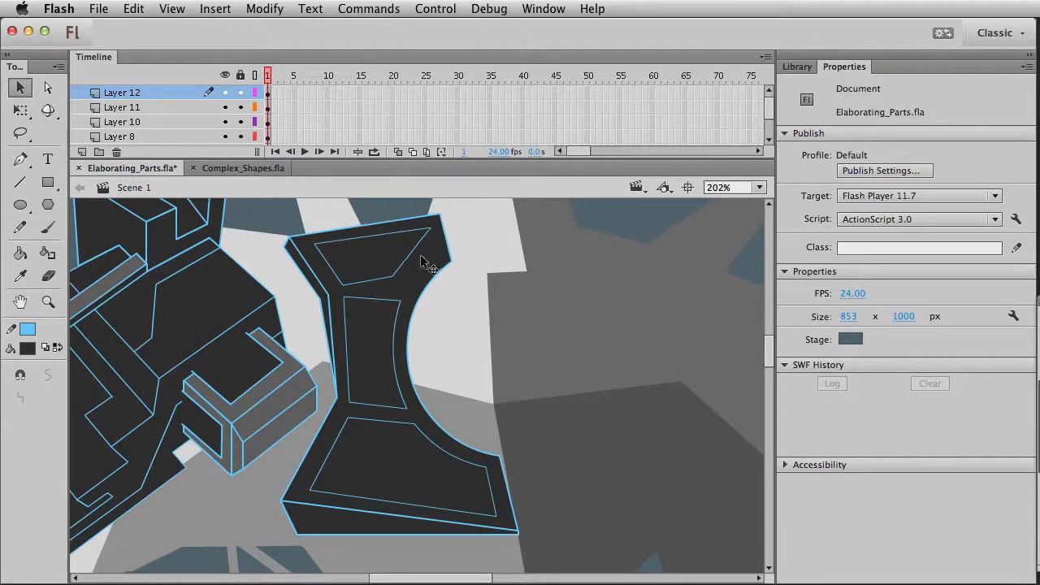
{"action": "left_click_drag", "start_coordinate": [394, 279], "coordinate": [402, 293]}
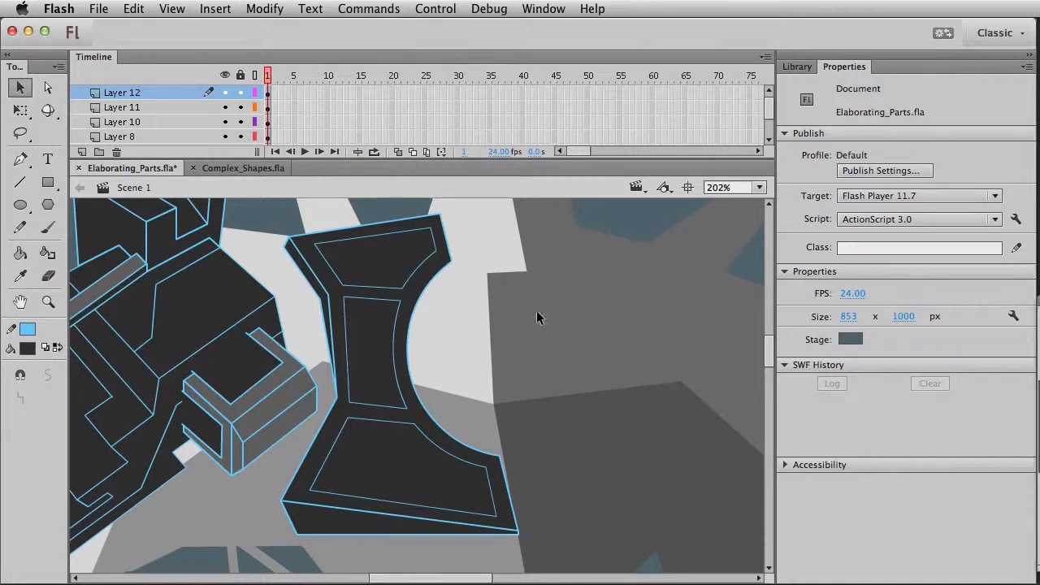
Slim the plate's bottom side face by raising its outer lower corner, so the face tapers toward the body's centre line
{"action": "key", "text": "super+1"}
{"action": "left_click_drag", "start_coordinate": [477, 463], "coordinate": [481, 405]}
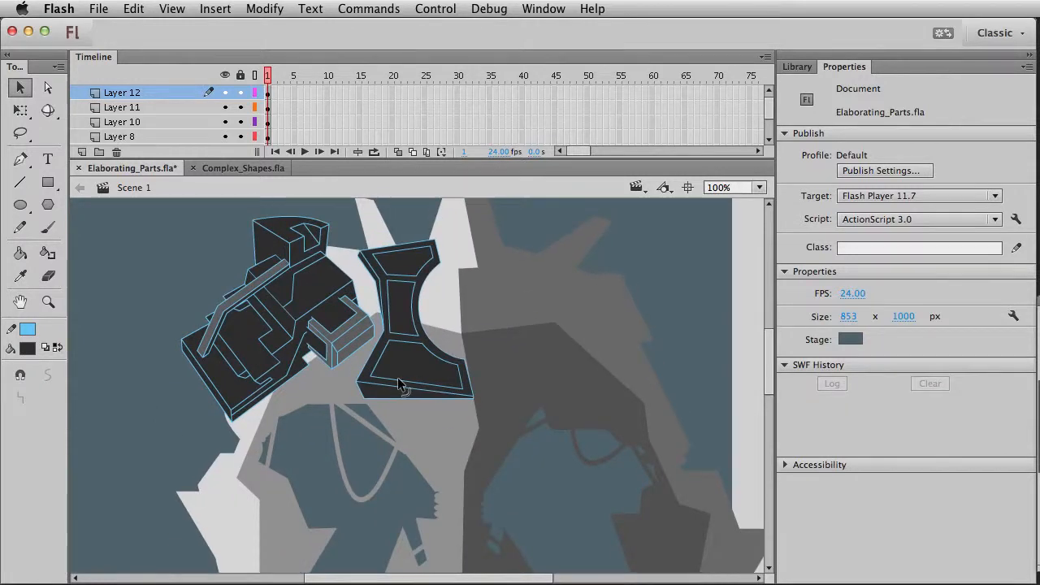
{"action": "left_click_drag", "start_coordinate": [392, 332], "coordinate": [394, 335]}
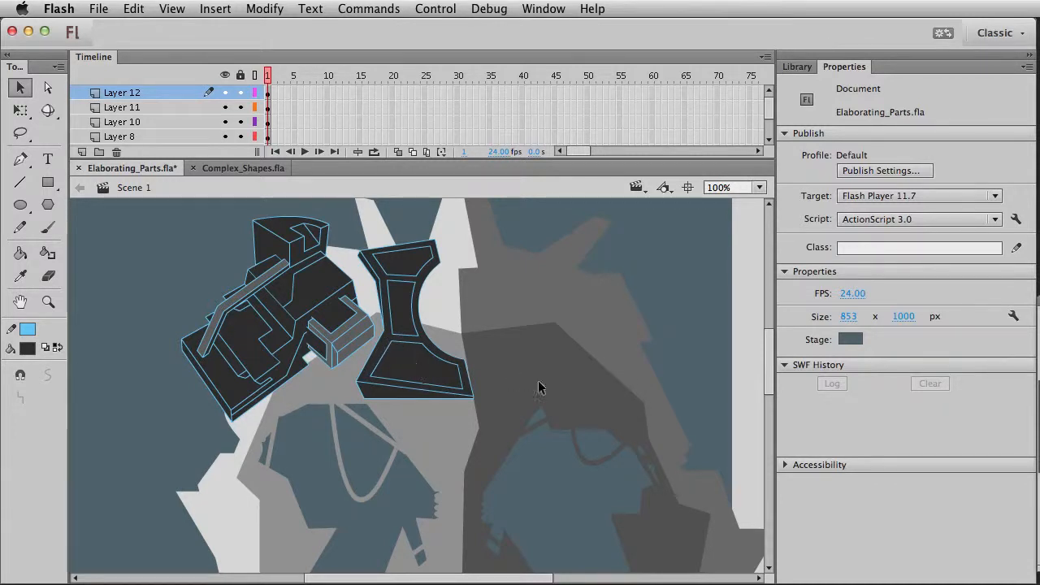
{"action": "left_click_drag", "start_coordinate": [522, 428], "coordinate": [519, 436]}
{"action": "left_click_drag", "start_coordinate": [364, 407], "coordinate": [362, 398]}
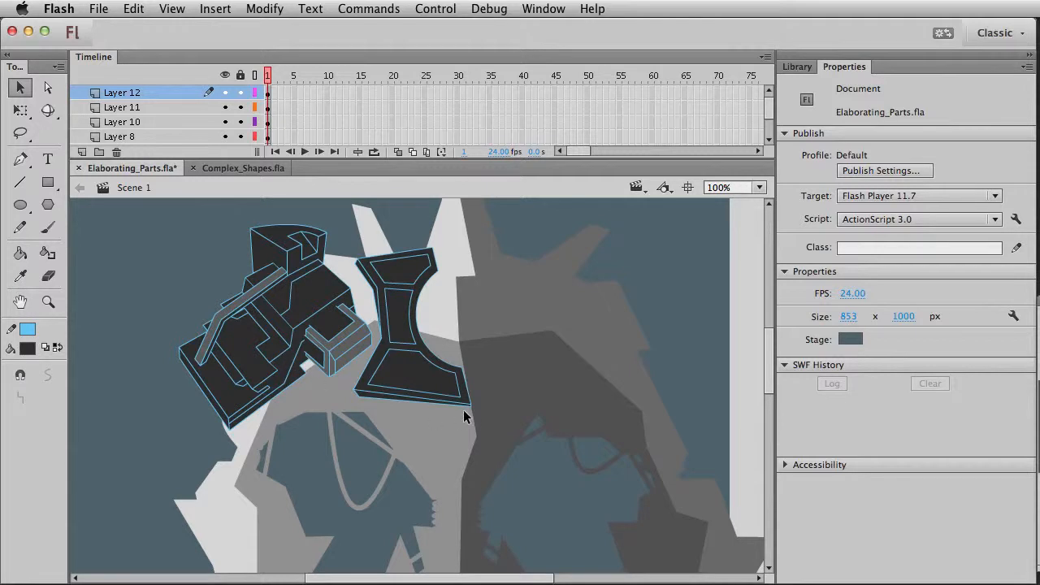
Try to pull the bottom side face's corner near the body's centre line further down
{"action": "left_click_drag", "start_coordinate": [402, 397], "coordinate": [475, 421]}
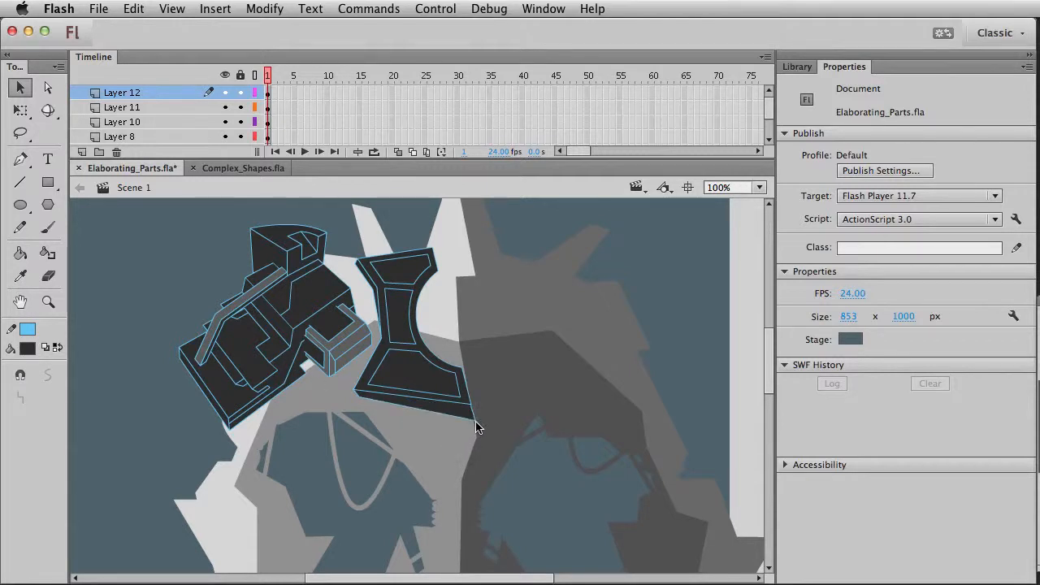
{"action": "left_click", "coordinate": [467, 420]}
{"action": "left_click", "coordinate": [535, 453]}
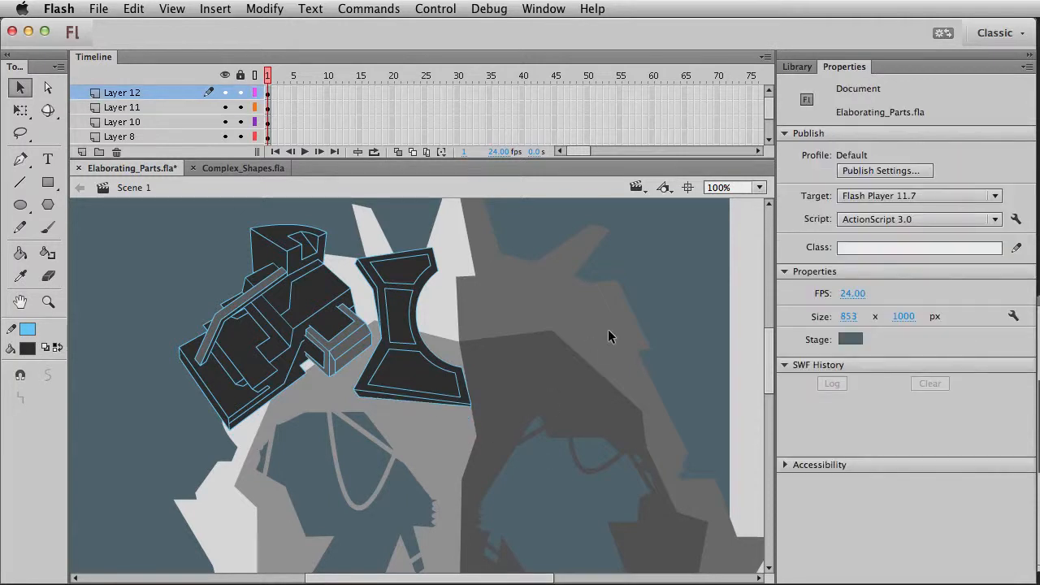
Select the whole notched plate and convert it to a movie clip symbol named chest_plate_half
{"action": "scroll", "coordinate": [485, 367], "scroll_direction": "up", "scroll_amount": 1}
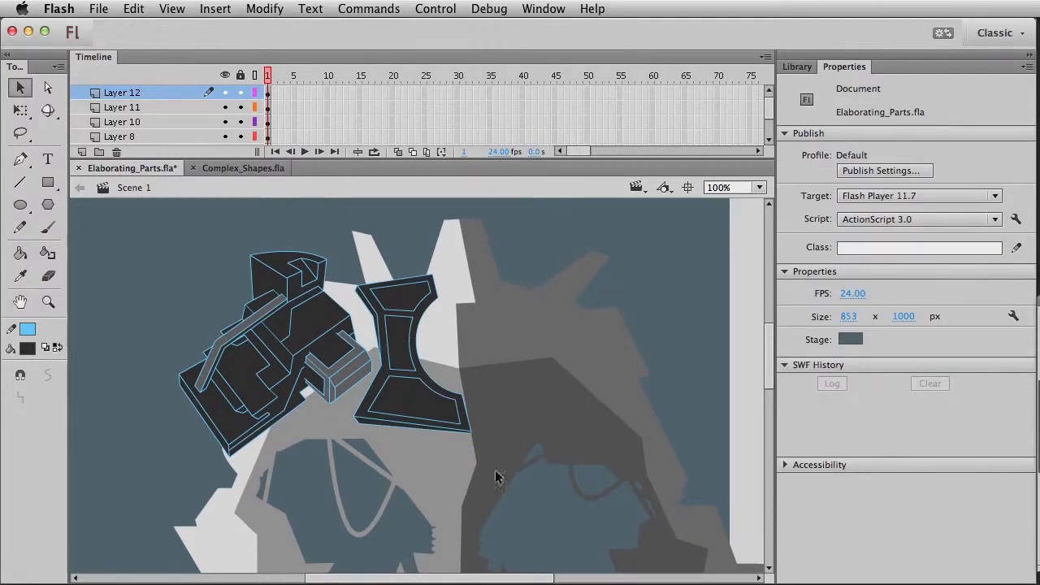
{"action": "left_click_drag", "start_coordinate": [349, 262], "coordinate": [530, 486]}
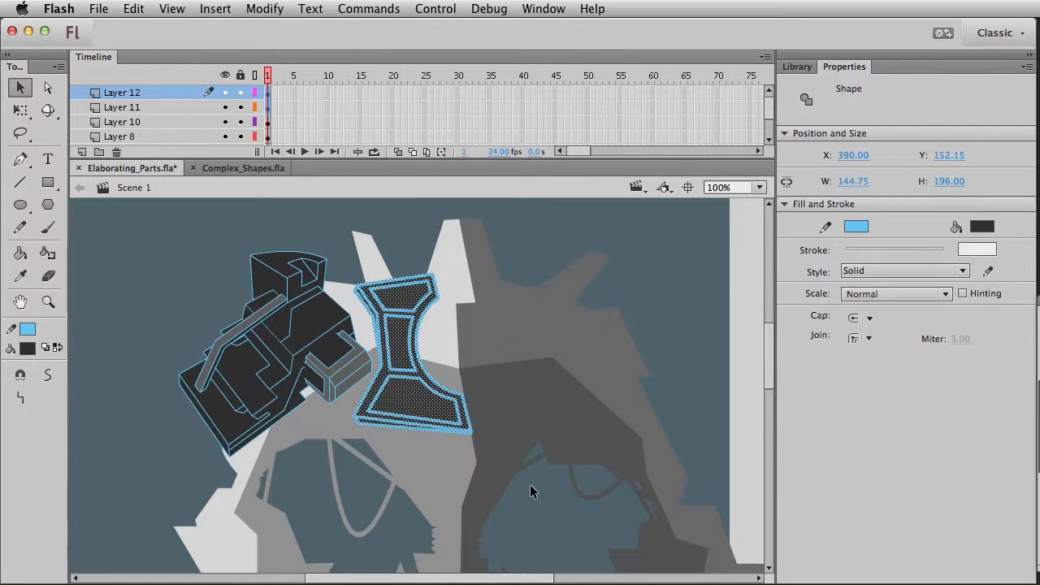
{"action": "key", "text": "F8"}
{"action": "type", "text": "she"}
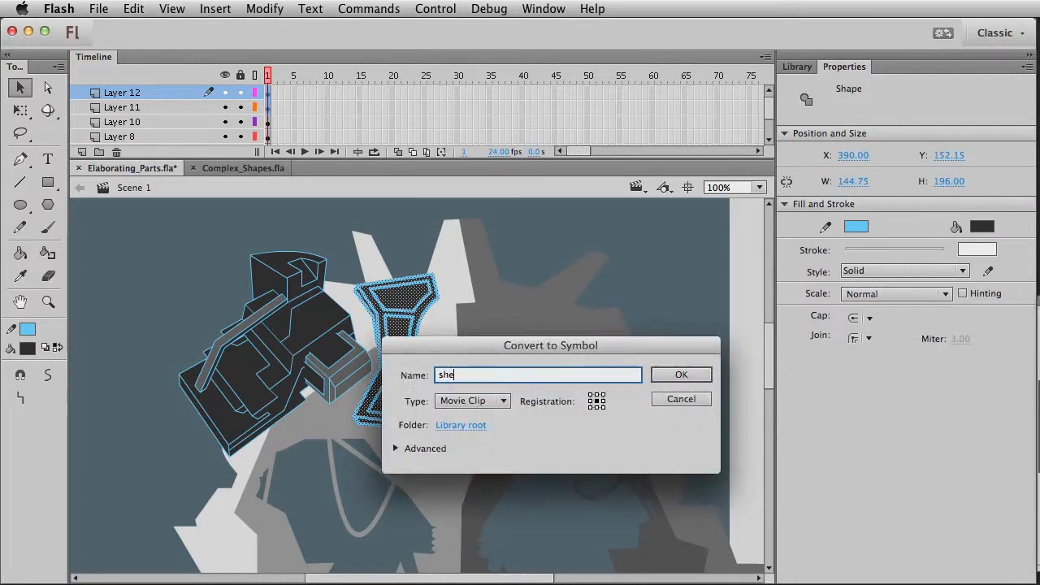
{"action": "key", "text": "BackSpace"}
{"action": "key", "text": "BackSpace"}
{"action": "key", "text": "BackSpace"}
{"action": "type", "text": "chest_plate_hal"}
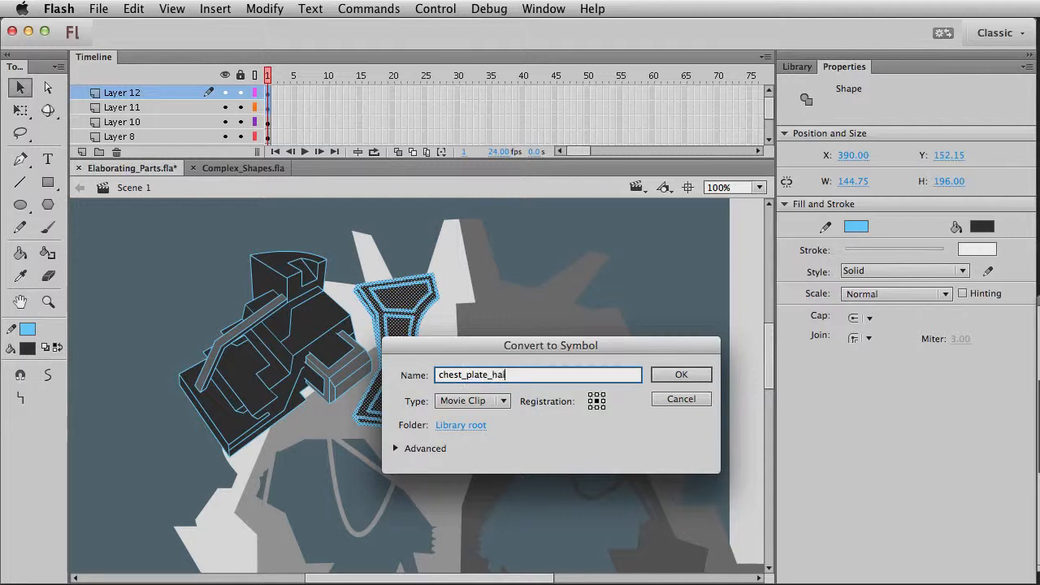
{"action": "type", "text": "f"}
{"action": "key", "text": "Return"}
Duplicate the chest_plate_half symbol, flip the copy horizontally and place it opposite the original across the body's centre line
{"action": "key", "text": "shift+Right"}
{"action": "key", "text": "shift+Right"}
{"action": "key", "text": "shift+Right"}
{"action": "key", "text": "shift+Right"}
{"action": "key", "text": "shift+Right"}
{"action": "key", "text": "shift+Right"}
{"action": "key", "text": "shift+Right"}
{"action": "key", "text": "shift+Right"}
{"action": "key", "text": "shift+Right"}
{"action": "key", "text": "shift+Right"}
{"action": "key", "text": "shift+Right"}
{"action": "key", "text": "shift+Right"}
{"action": "left_click_drag", "start_coordinate": [518, 354], "coordinate": [526, 353]}
Set the mirrored plate's transformation point at its lower inner corner, then skew its top inward and narrow the plate
{"action": "key", "text": "q"}
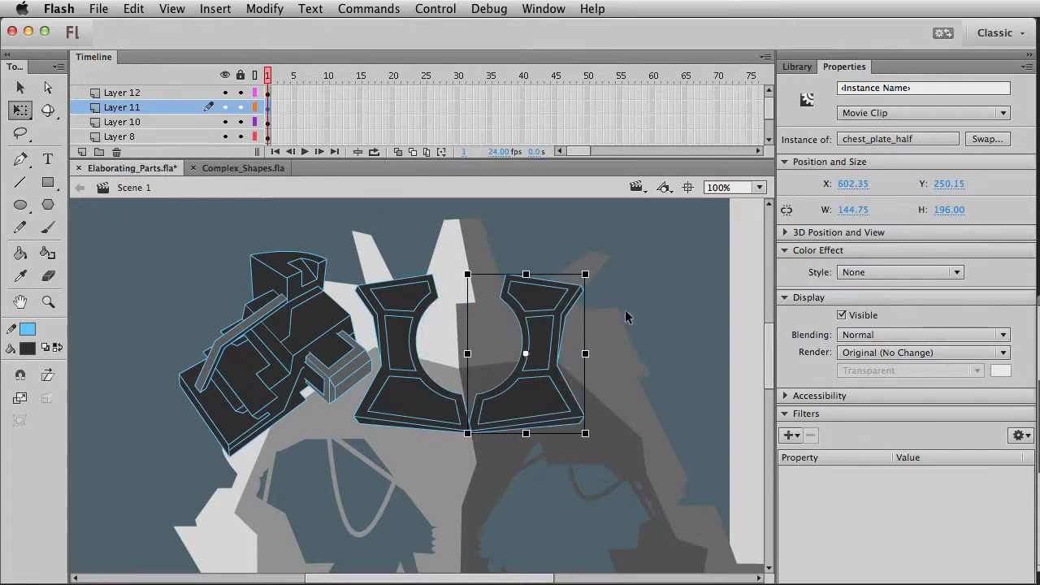
{"action": "left_click", "coordinate": [630, 385]}
{"action": "left_click", "coordinate": [541, 408]}
{"action": "left_click_drag", "start_coordinate": [527, 354], "coordinate": [468, 433]}
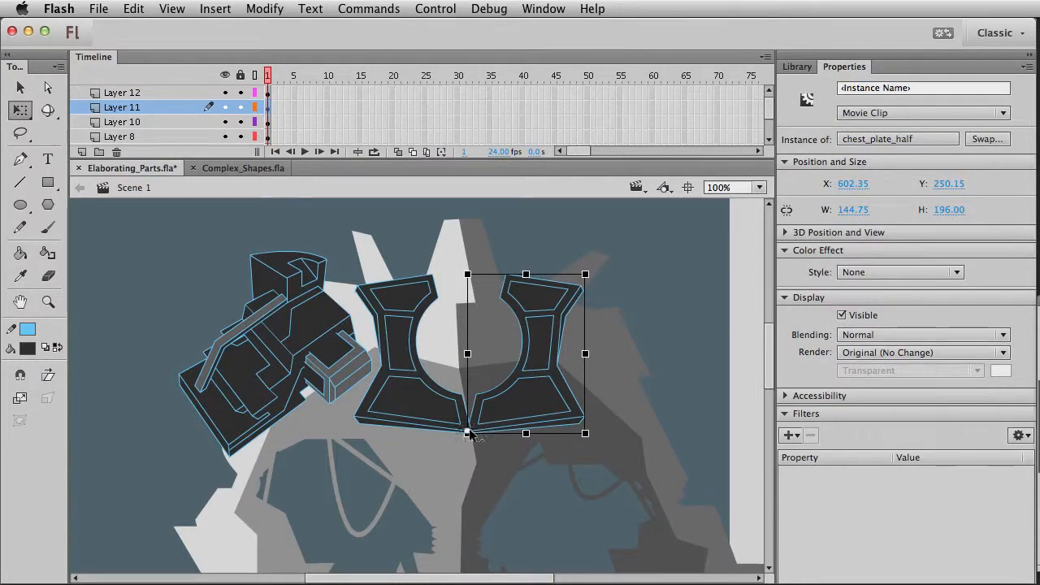
{"action": "mouse_move", "coordinate": [546, 273]}
{"action": "left_mouse_down"}
{"action": "mouse_move", "coordinate": [510, 273]}
{"action": "mouse_move", "coordinate": [529, 273]}
{"action": "left_mouse_up"}
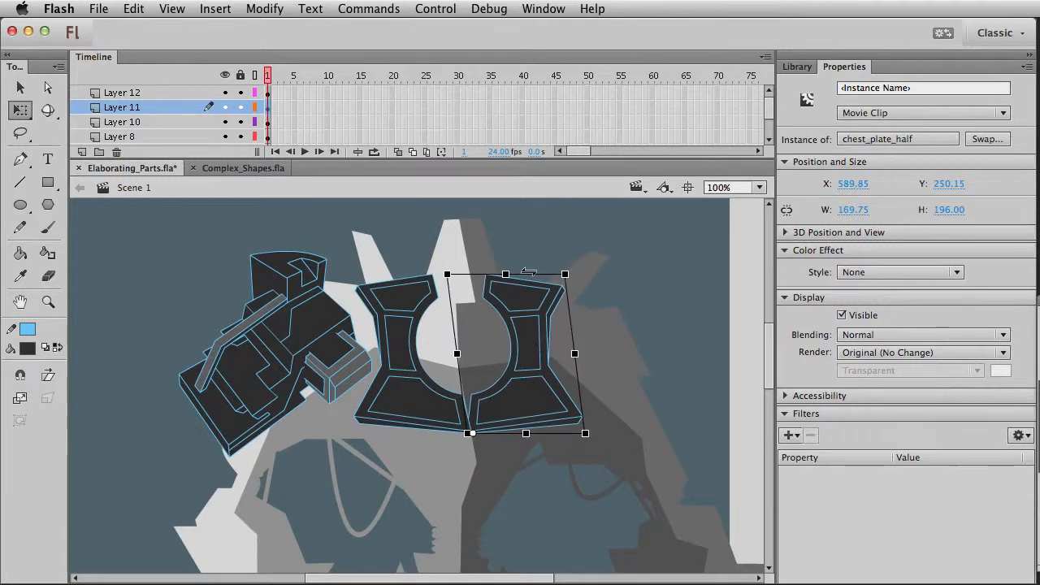
{"action": "left_click_drag", "start_coordinate": [575, 355], "coordinate": [558, 355]}
{"action": "key", "text": "v"}
{"action": "key", "text": "q"}
{"action": "left_click_drag", "start_coordinate": [511, 272], "coordinate": [504, 272]}
{"action": "left_click_drag", "start_coordinate": [620, 356], "coordinate": [617, 309]}
{"action": "left_click", "coordinate": [666, 310]}
Edit the original chest_plate_half symbol, pulling its lower inner corners and inset panel corner away from the centre line, then return to the main scene
{"action": "left_click_drag", "start_coordinate": [522, 414], "coordinate": [612, 447]}
{"action": "key", "text": "v"}
{"action": "left_click", "coordinate": [550, 416]}
{"action": "left_click", "coordinate": [593, 472]}
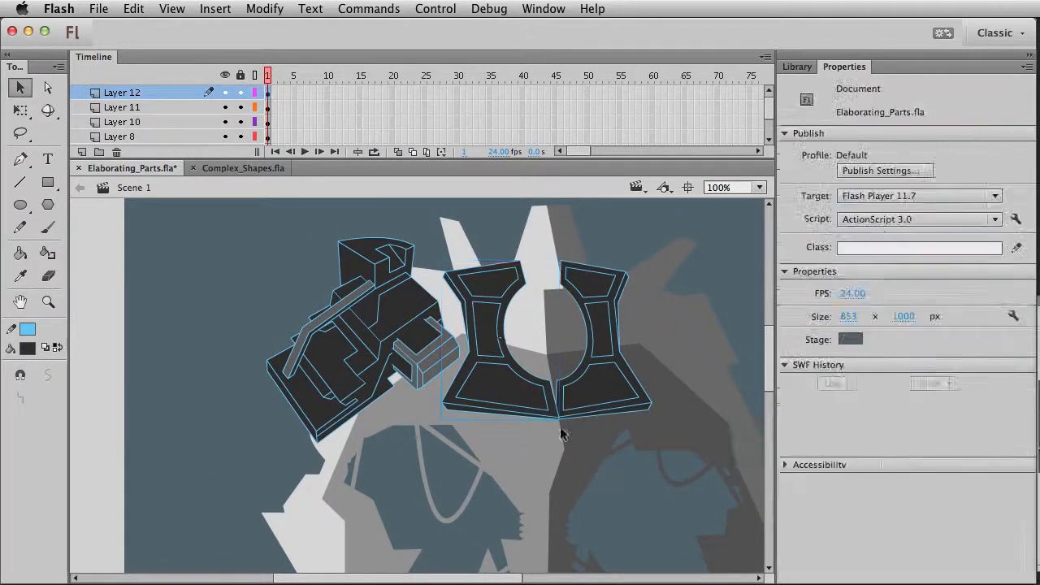
{"action": "double_click", "coordinate": [550, 417]}
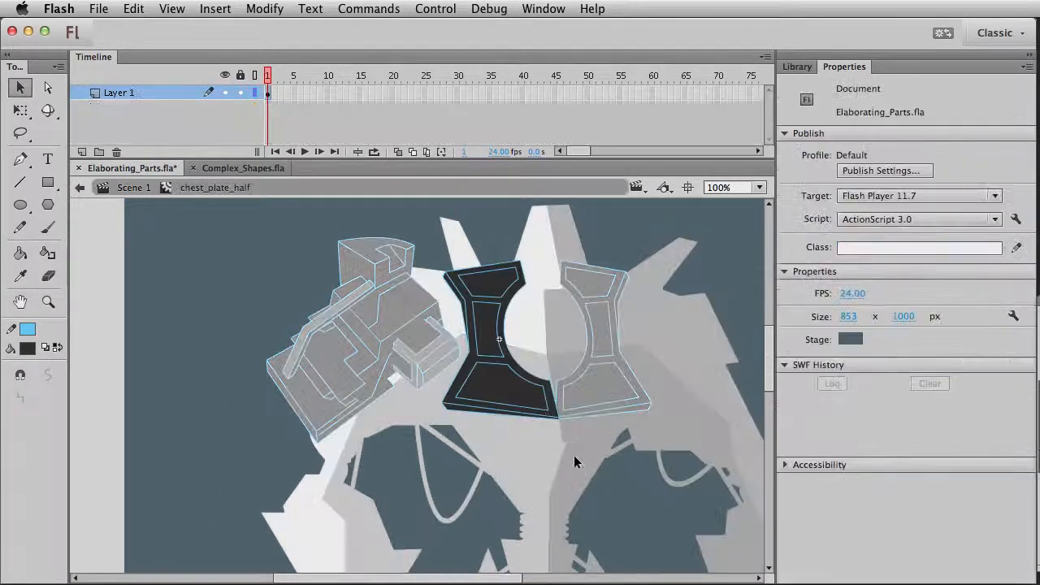
{"action": "left_click", "coordinate": [48, 302]}
{"action": "left_click_drag", "start_coordinate": [371, 288], "coordinate": [721, 475]}
{"action": "key", "text": "v"}
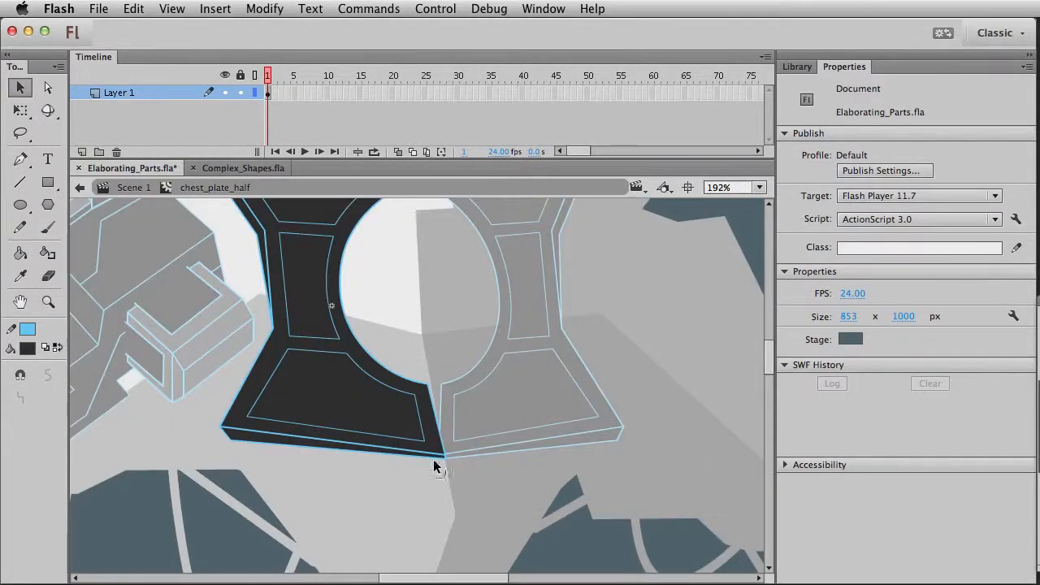
{"action": "mouse_move", "coordinate": [425, 440]}
{"action": "left_mouse_down"}
{"action": "mouse_move", "coordinate": [442, 451]}
{"action": "mouse_move", "coordinate": [426, 453]}
{"action": "left_mouse_up"}
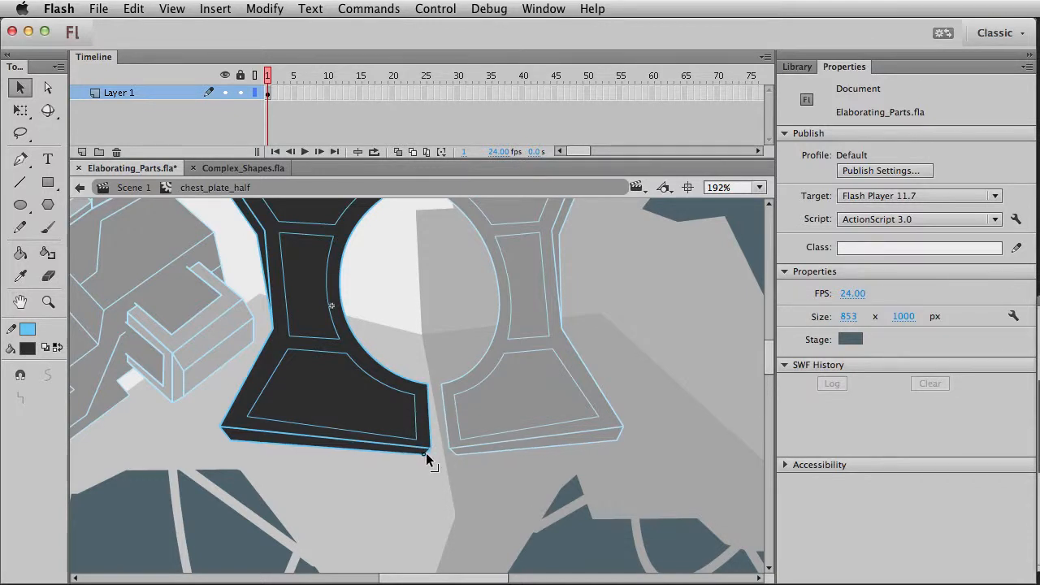
{"action": "double_click", "coordinate": [460, 493]}
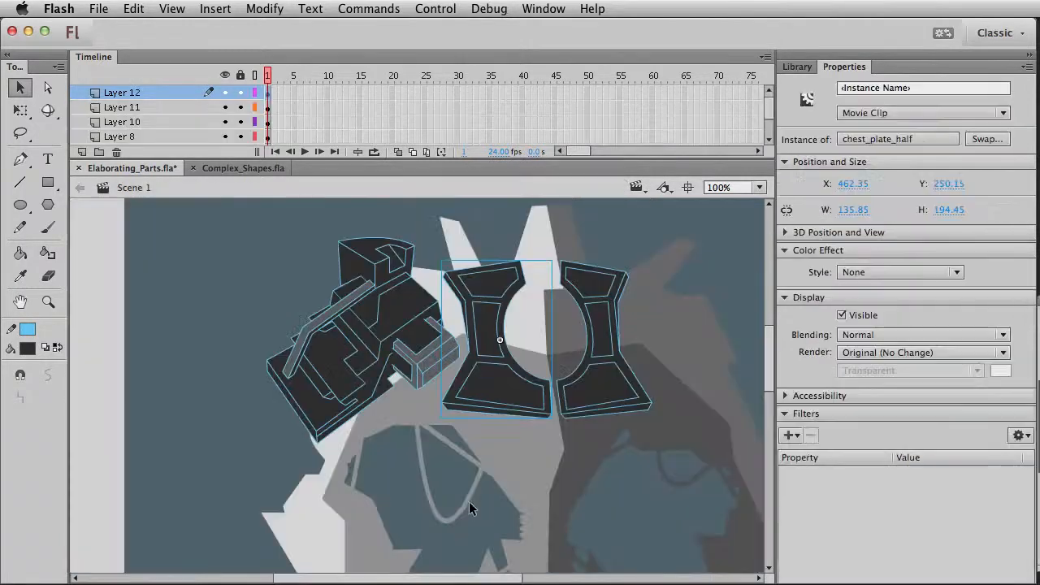
Select the mirrored plate half and break it apart into editable shapes
{"action": "left_click", "coordinate": [318, 493]}
{"action": "left_click_drag", "start_coordinate": [454, 456], "coordinate": [299, 491]}
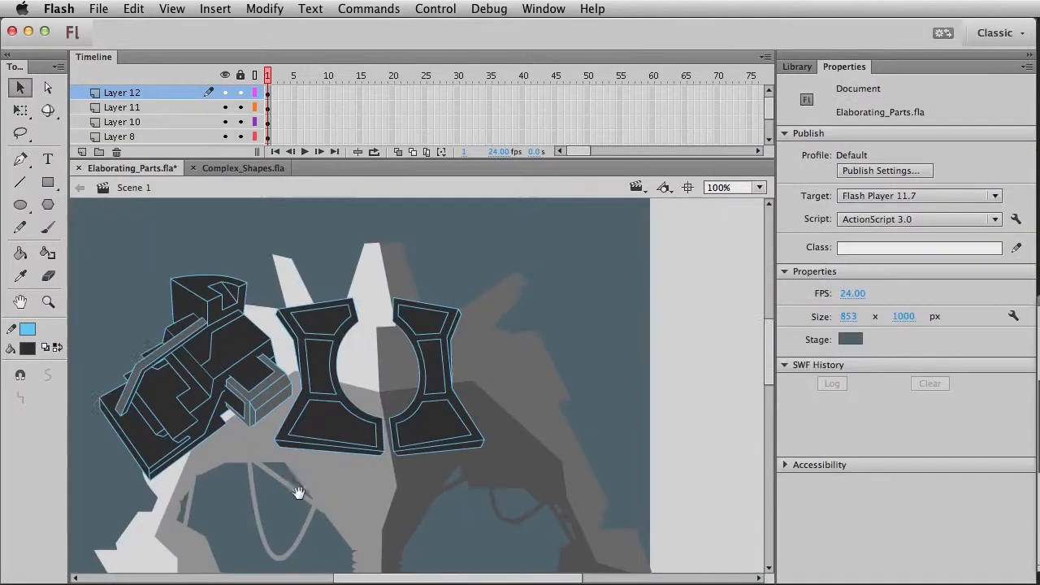
{"action": "left_click", "coordinate": [428, 440]}
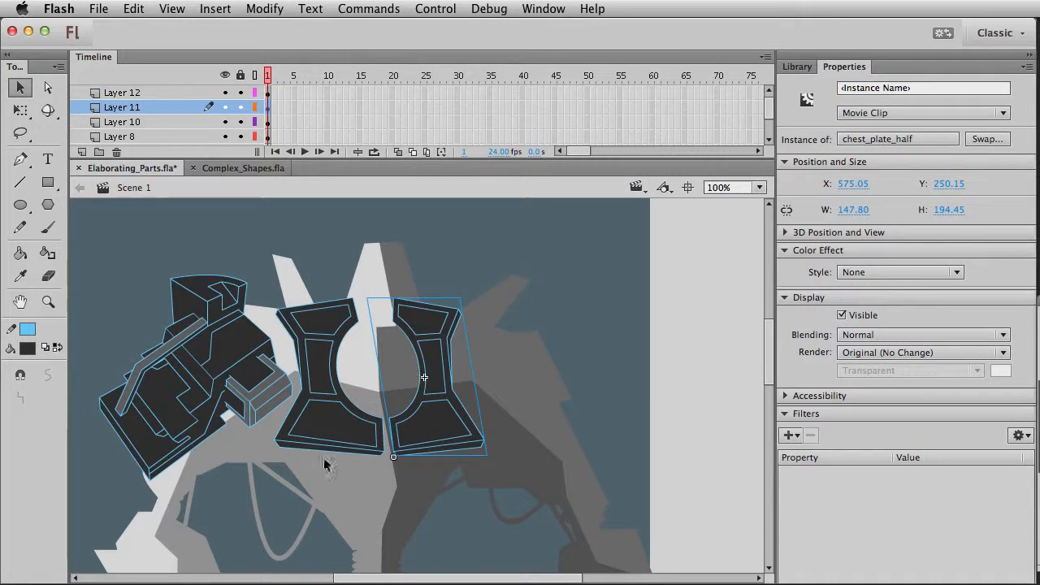
{"action": "left_click", "coordinate": [48, 302]}
{"action": "left_click_drag", "start_coordinate": [162, 254], "coordinate": [568, 556]}
{"action": "key", "text": "v"}
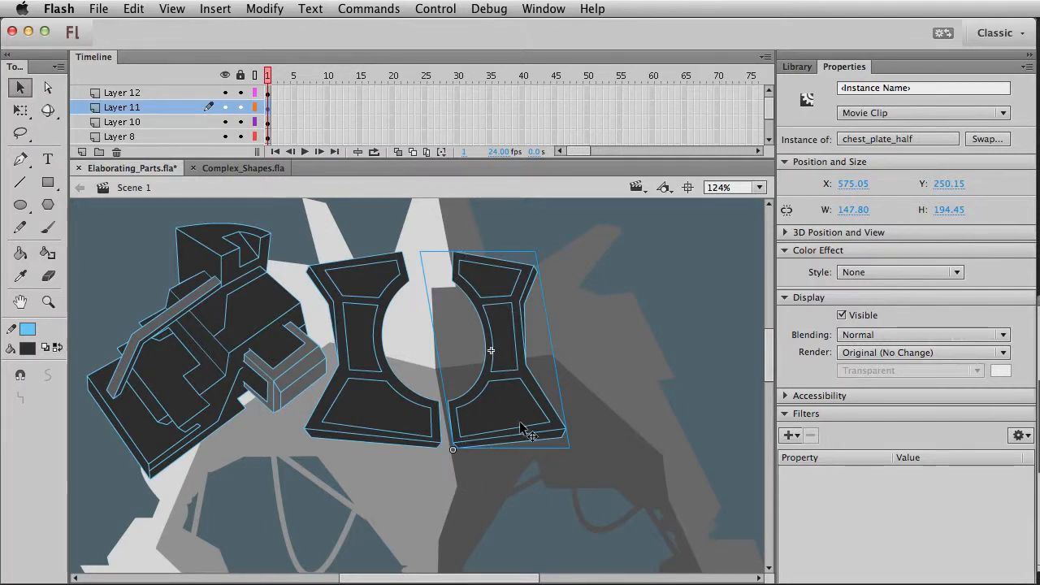
{"action": "key", "text": "super+b"}
{"action": "left_click", "coordinate": [589, 421]}
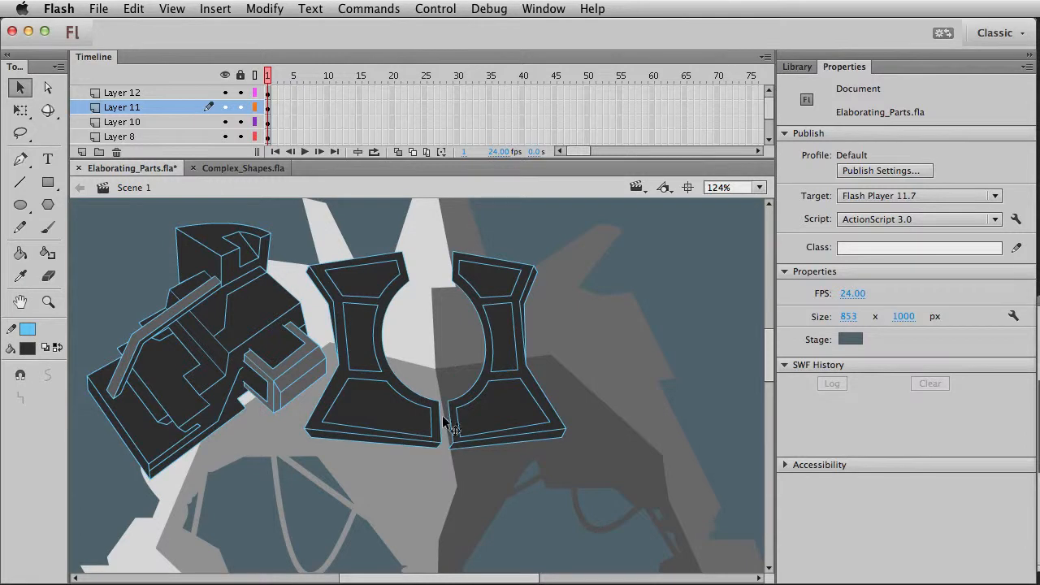
Delete the side-face pieces along the mirrored plate's outer edge
{"action": "left_click", "coordinate": [536, 279]}
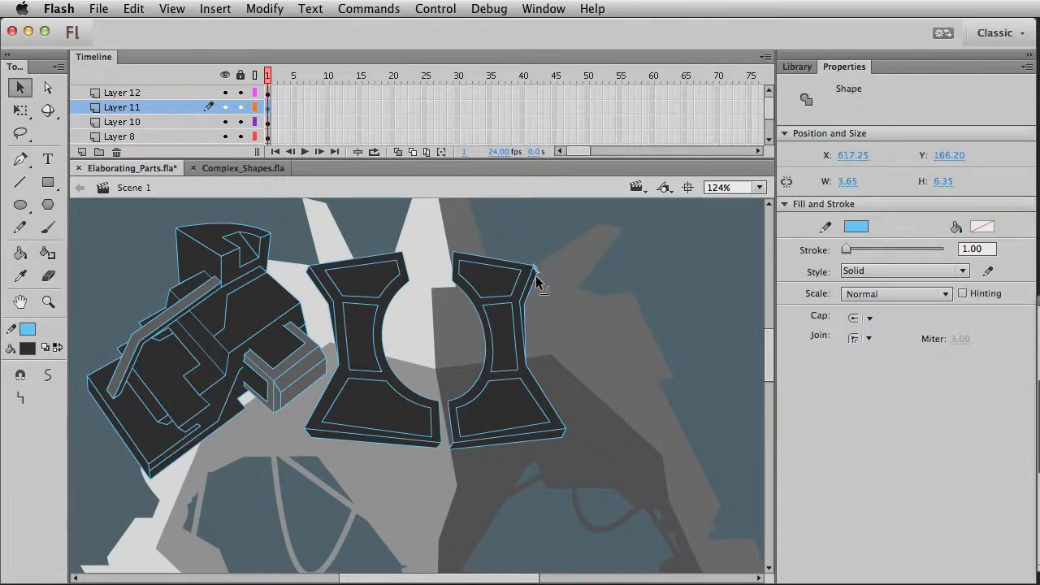
{"action": "key", "text": "Delete"}
{"action": "left_click", "coordinate": [533, 287]}
{"action": "key", "text": "Delete"}
{"action": "left_click", "coordinate": [526, 308]}
{"action": "key", "text": "Delete"}
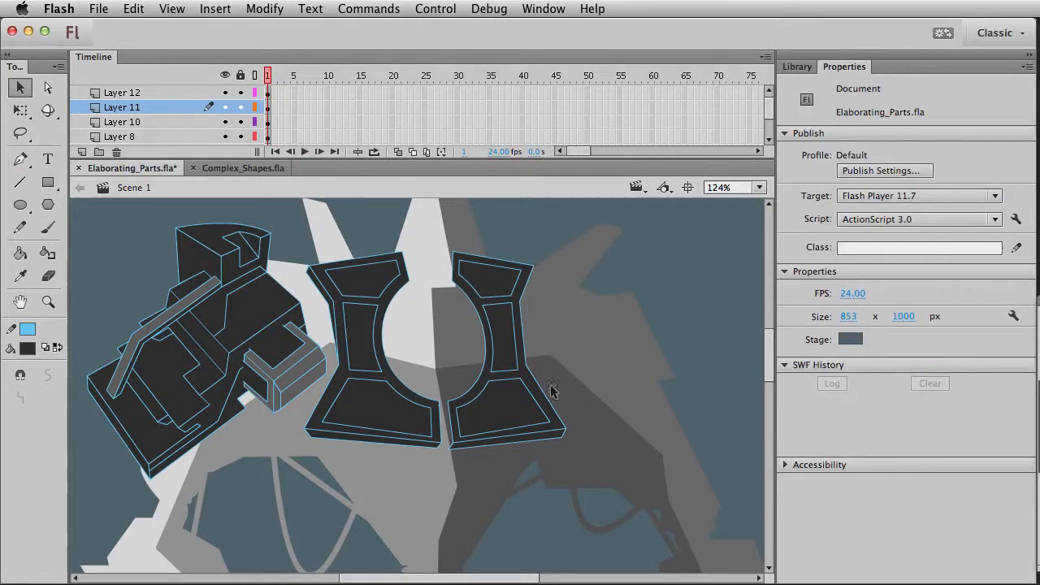
{"action": "left_click", "coordinate": [566, 429]}
{"action": "key", "text": "Delete"}
Select all of the mirrored plate half and delete it
{"action": "left_click_drag", "start_coordinate": [504, 503], "coordinate": [550, 496]}
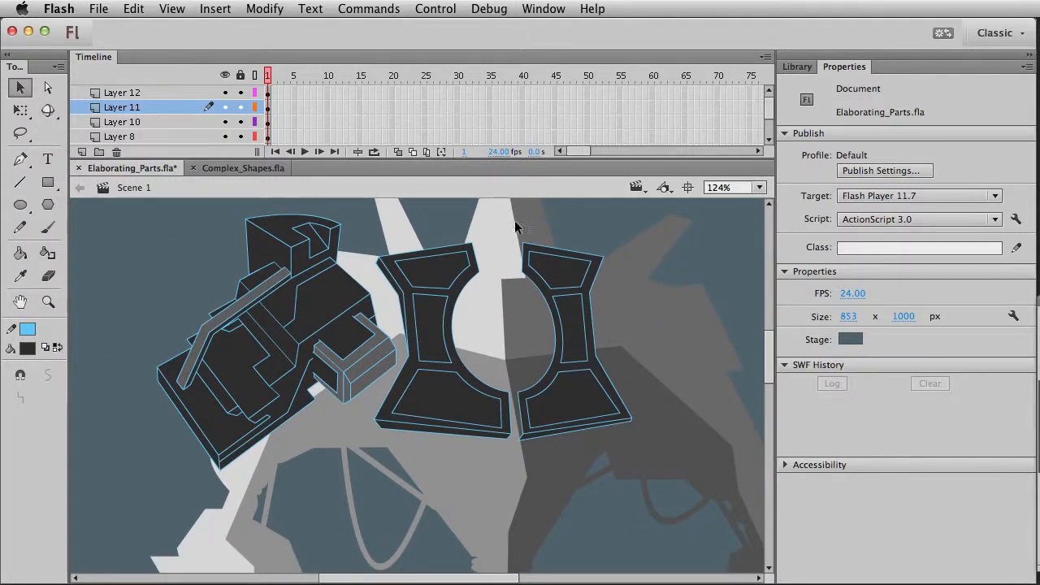
{"action": "left_click_drag", "start_coordinate": [649, 224], "coordinate": [497, 467]}
{"action": "key", "text": "Delete"}
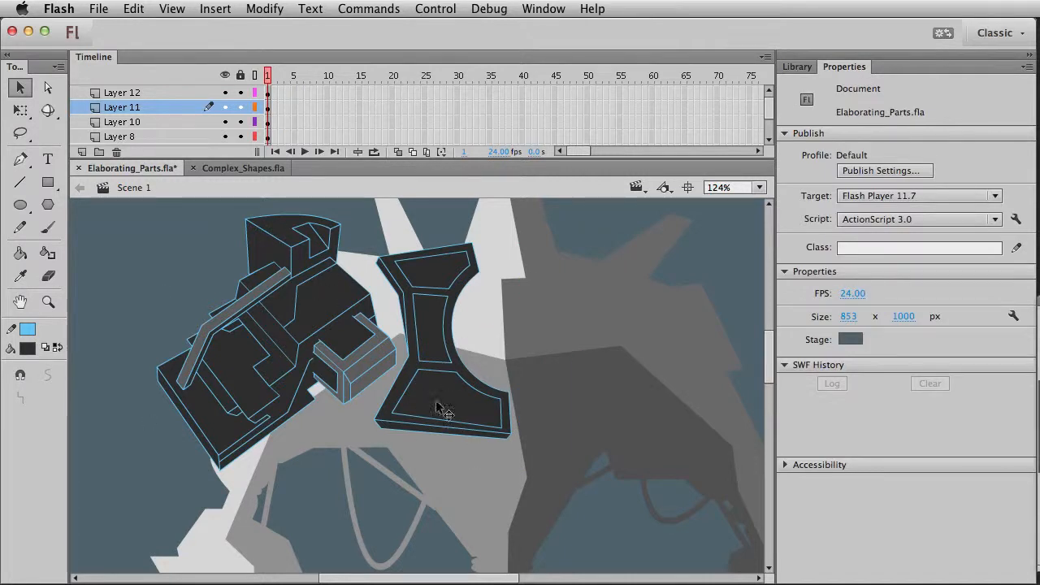
Copy the large fin symbol from Complex_Shapes.fla and paste it into Elaborating_Parts.fla
{"action": "left_click", "coordinate": [232, 168]}
{"action": "key", "text": "space"}
{"action": "left_click_drag", "start_coordinate": [386, 304], "coordinate": [569, 510]}
{"action": "left_click", "coordinate": [423, 377]}
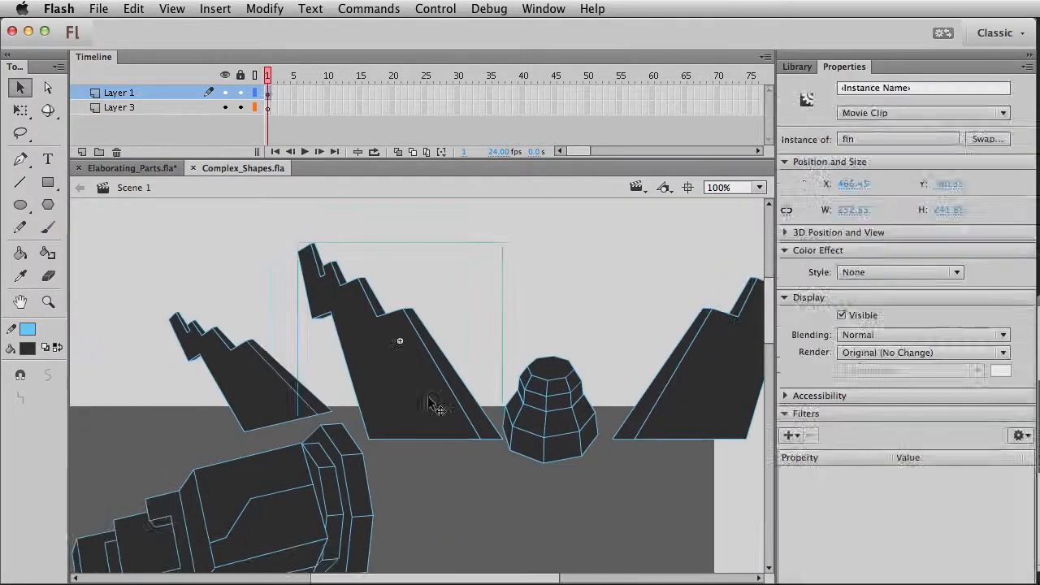
{"action": "left_click", "coordinate": [116, 167]}
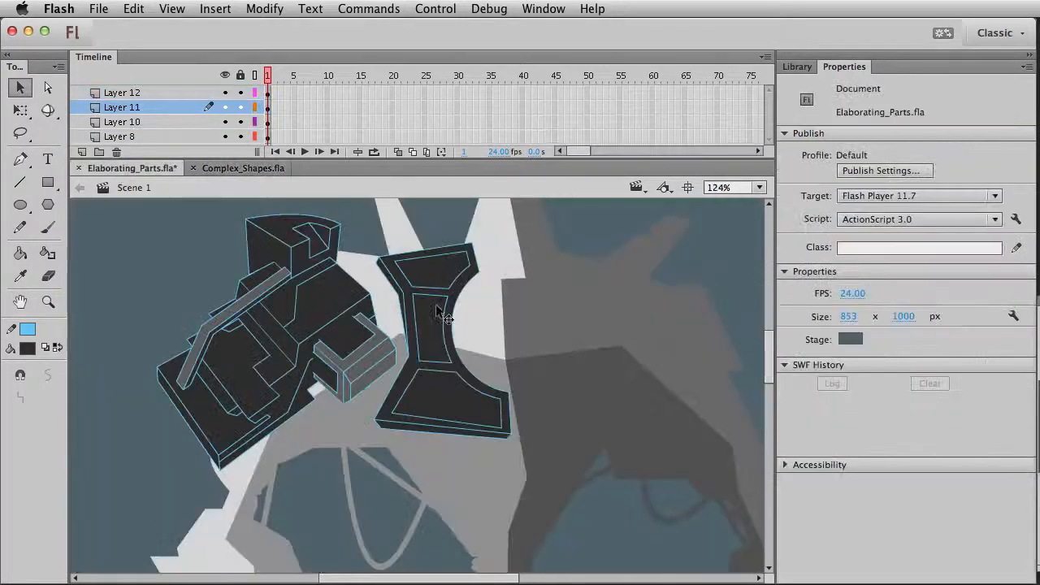
{"action": "left_click", "coordinate": [439, 357]}
{"action": "left_click_drag", "start_coordinate": [602, 225], "coordinate": [498, 423]}
{"action": "key", "text": "ctrl+v"}
Scale the fin down to about 121 by 116 px and place it behind the chest plate's upper edge
{"action": "key", "text": "q"}
{"action": "left_click_drag", "start_coordinate": [550, 513], "coordinate": [487, 457]}
{"action": "key", "text": "v"}
{"action": "left_click_drag", "start_coordinate": [446, 427], "coordinate": [420, 397]}
{"action": "key", "text": "ctrl+Down"}
Shrink the fin a little more and settle its base against the top edge of the chest plate
{"action": "key", "text": "q"}
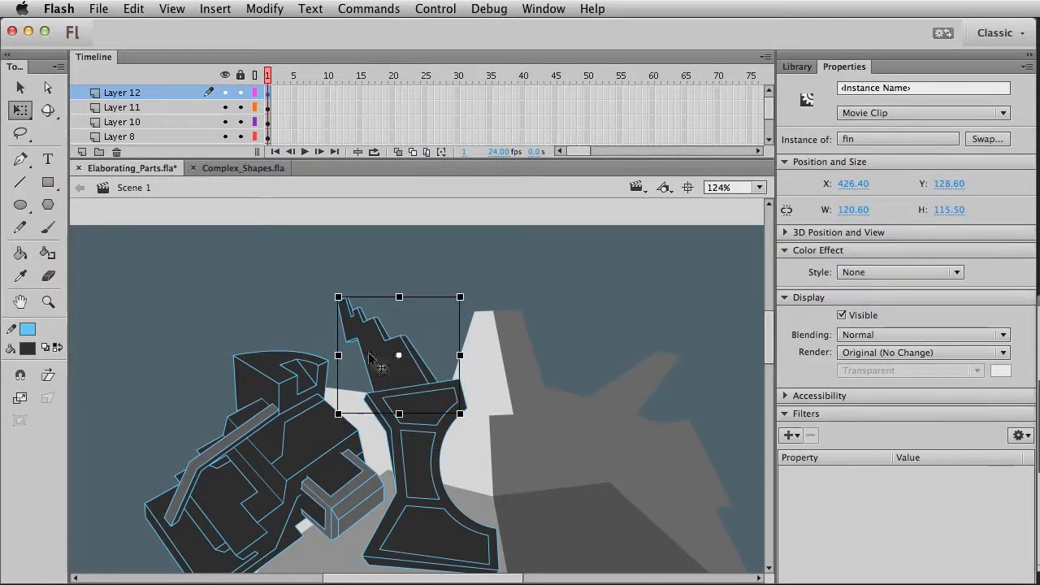
{"action": "left_click_drag", "start_coordinate": [398, 358], "coordinate": [383, 388]}
{"action": "left_click_drag", "start_coordinate": [461, 300], "coordinate": [454, 307]}
{"action": "key", "text": "v"}
{"action": "left_click", "coordinate": [484, 258]}
{"action": "left_click_drag", "start_coordinate": [433, 358], "coordinate": [440, 315]}
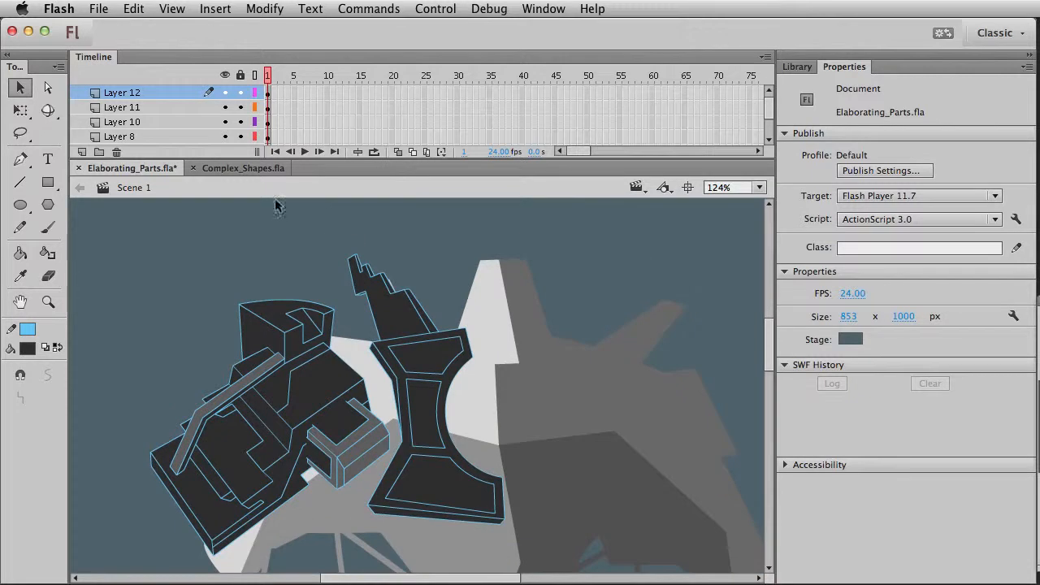
Copy the joint symbol from Complex_Shapes.fla and paste it into Elaborating_Parts.fla
{"action": "left_click", "coordinate": [240, 168]}
{"action": "left_click", "coordinate": [541, 431]}
{"action": "left_click", "coordinate": [357, 487]}
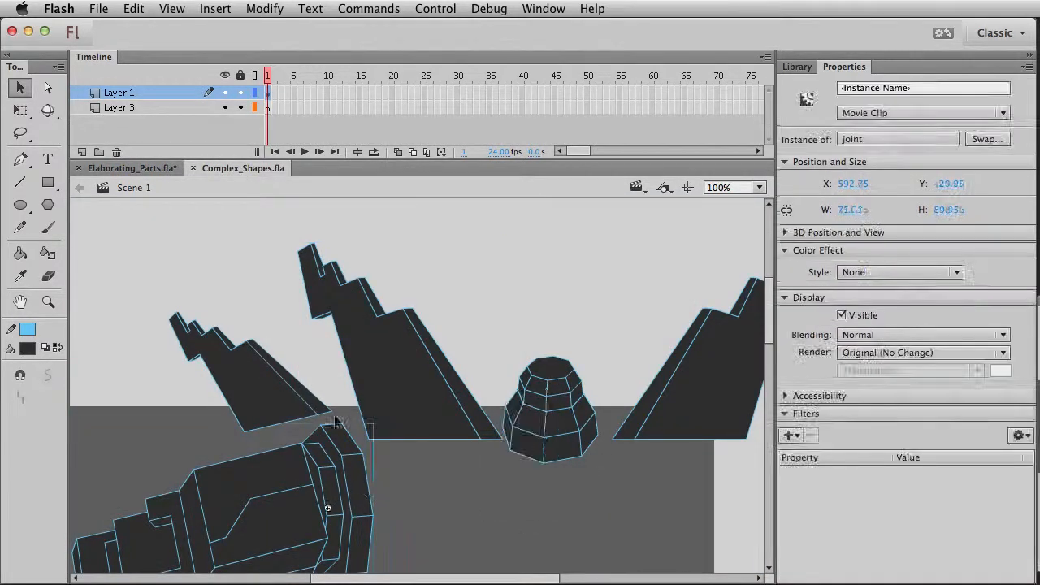
{"action": "left_click", "coordinate": [157, 171]}
{"action": "left_click", "coordinate": [499, 449]}
Scale the joint to about 67 by 125 px and position it behind the chest plate inside the round notch
{"action": "key", "text": "q"}
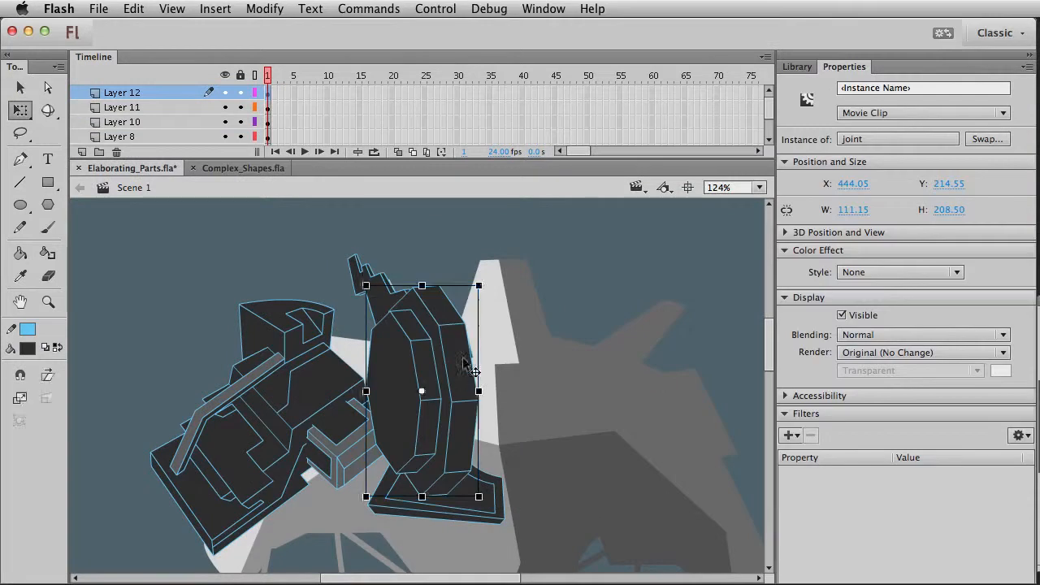
{"action": "left_click_drag", "start_coordinate": [466, 309], "coordinate": [467, 344]}
{"action": "key", "text": "Down"}
{"action": "key", "text": "Down"}
{"action": "key", "text": "Down"}
{"action": "key", "text": "Down"}
{"action": "key", "text": "Down"}
{"action": "key", "text": "Down"}
{"action": "key", "text": "Down"}
{"action": "key", "text": "Down"}
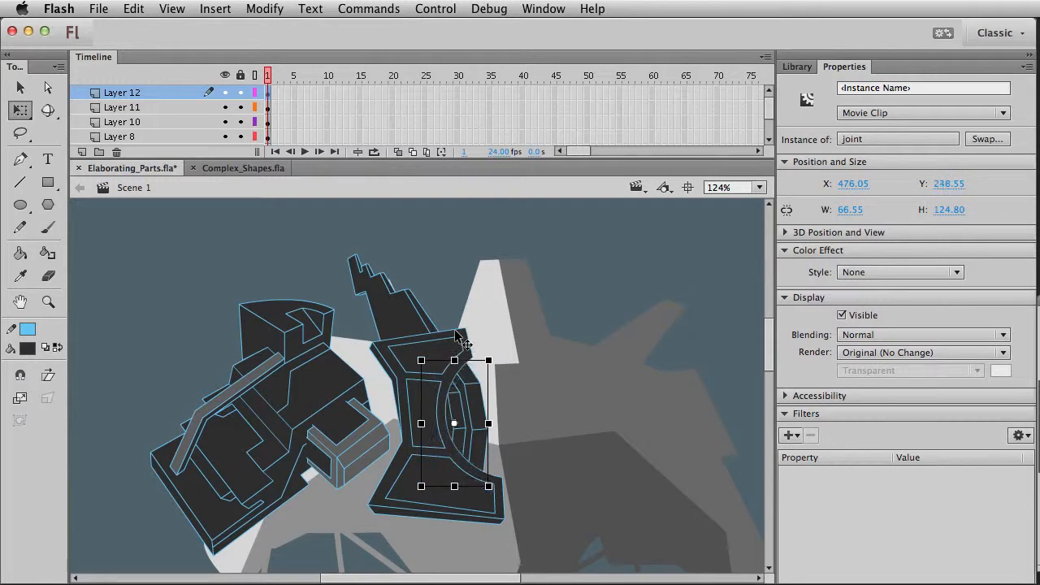
{"action": "key", "text": "shift+Down"}
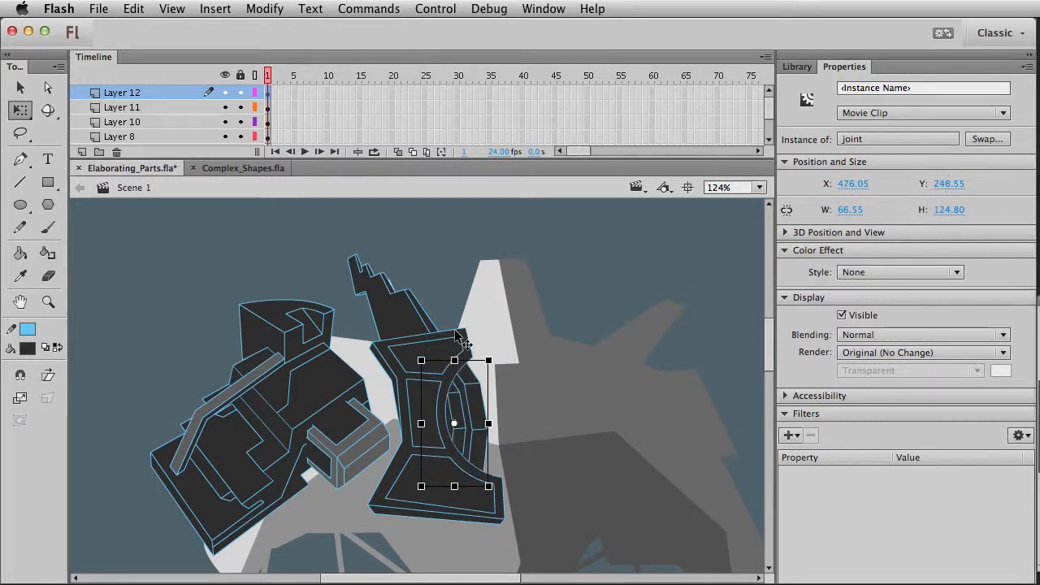
Move the joint about 56 px sideways from the notch to the gap between the shoulder block and the chest plate
{"action": "key", "text": "v"}
{"action": "key", "text": "shift+Left"}
{"action": "key", "text": "shift+Left"}
{"action": "key", "text": "shift+Left"}
{"action": "key", "text": "shift+Left"}
{"action": "key", "text": "shift+Left"}
{"action": "key", "text": "shift+Left"}
{"action": "key", "text": "shift+Left"}
{"action": "key", "text": "shift+Left"}
{"action": "key", "text": "shift+Left"}
{"action": "key", "text": "shift+Left"}
{"action": "key", "text": "shift+Left"}
{"action": "key", "text": "shift+Left"}
{"action": "key", "text": "shift+Left"}
{"action": "key", "text": "shift+Left"}
{"action": "key", "text": "shift+Left"}
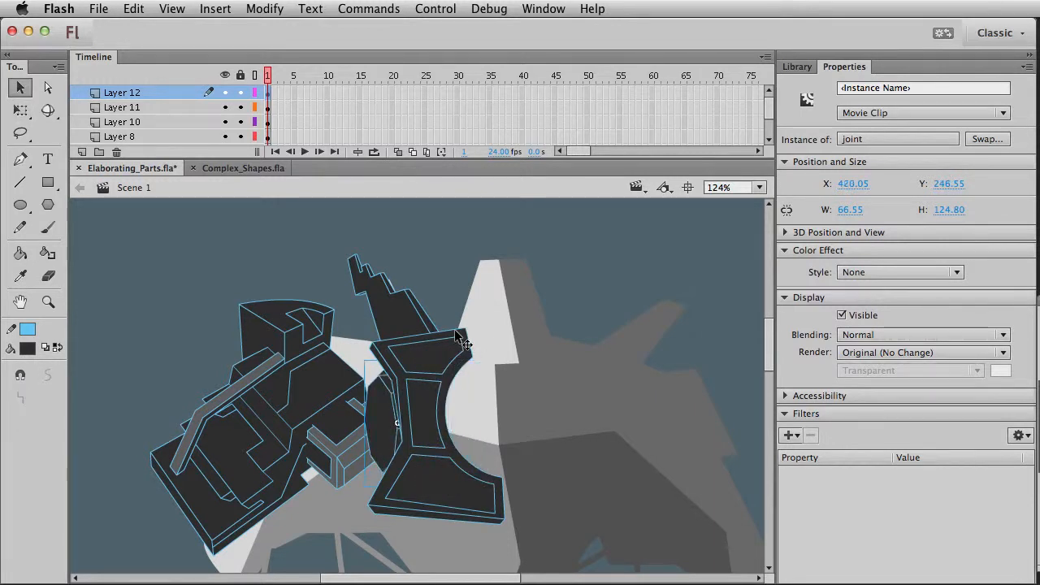
Move the joint onto the parts layer in place and nudge it between the shoulder block and the chest plate
{"action": "key", "text": "super+shift+a"}
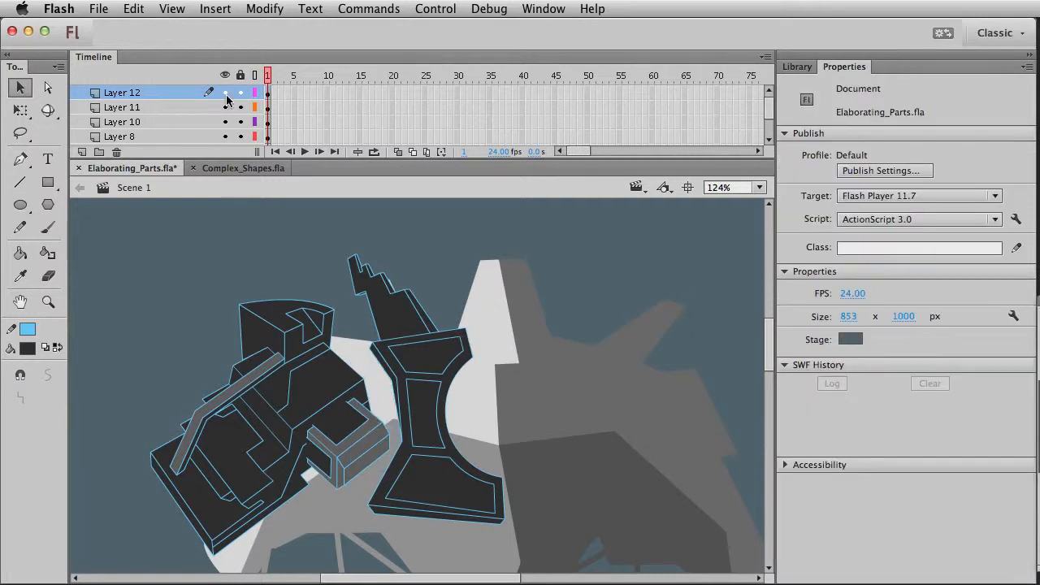
{"action": "scroll", "coordinate": [272, 114], "scroll_direction": "down", "scroll_amount": 3}
{"action": "left_click", "coordinate": [268, 122]}
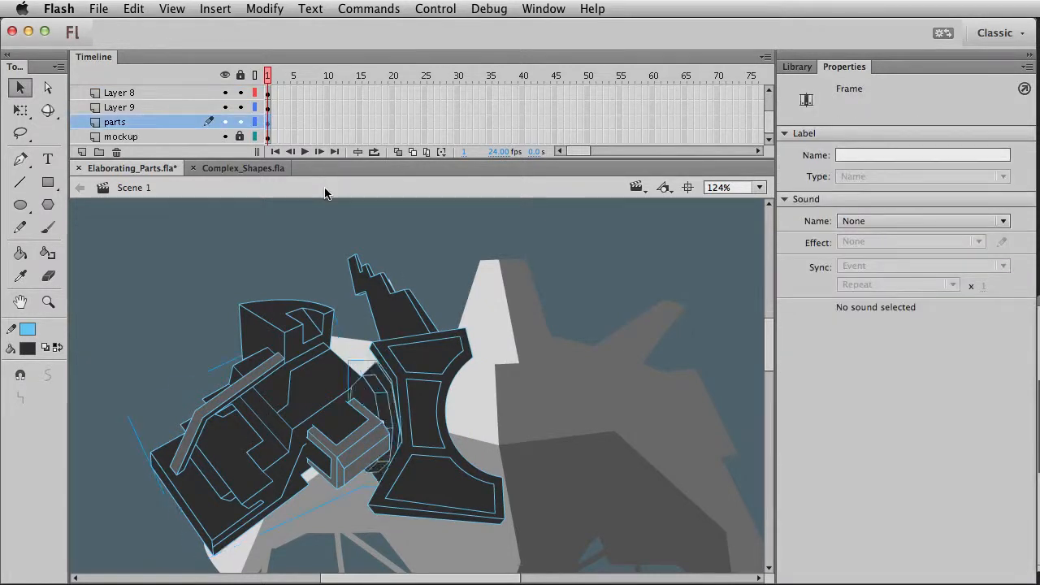
{"action": "key", "text": "shift+Up"}
{"action": "key", "text": "shift+Left"}
{"action": "key", "text": "shift+Left"}
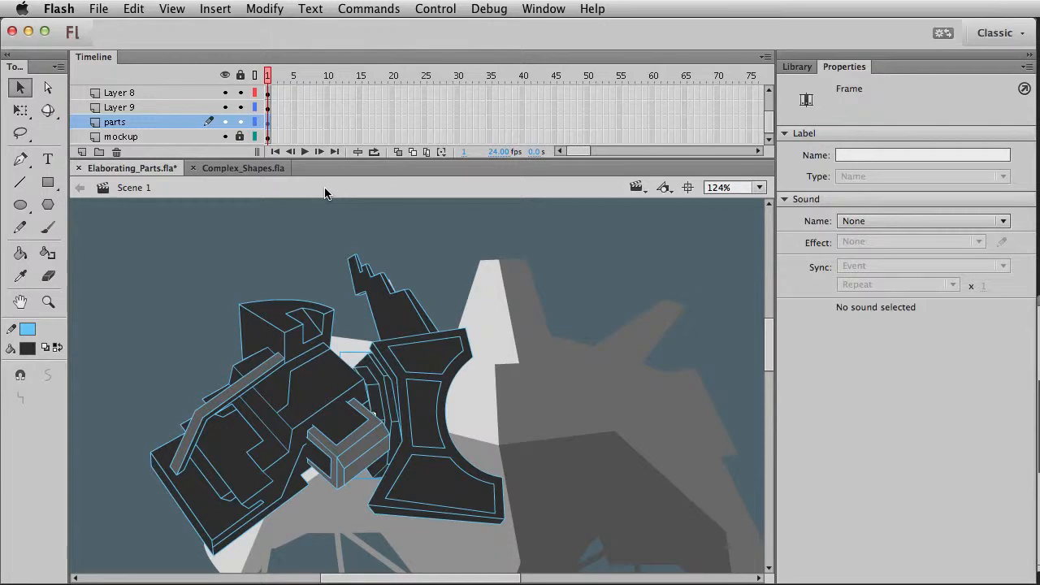
{"action": "key", "text": "shift+Up"}
{"action": "key", "text": "shift+Down"}
{"action": "key", "text": "shift+Down"}
Send the joint to the back of the parts layer's stacking order
{"action": "left_click", "coordinate": [265, 8]}
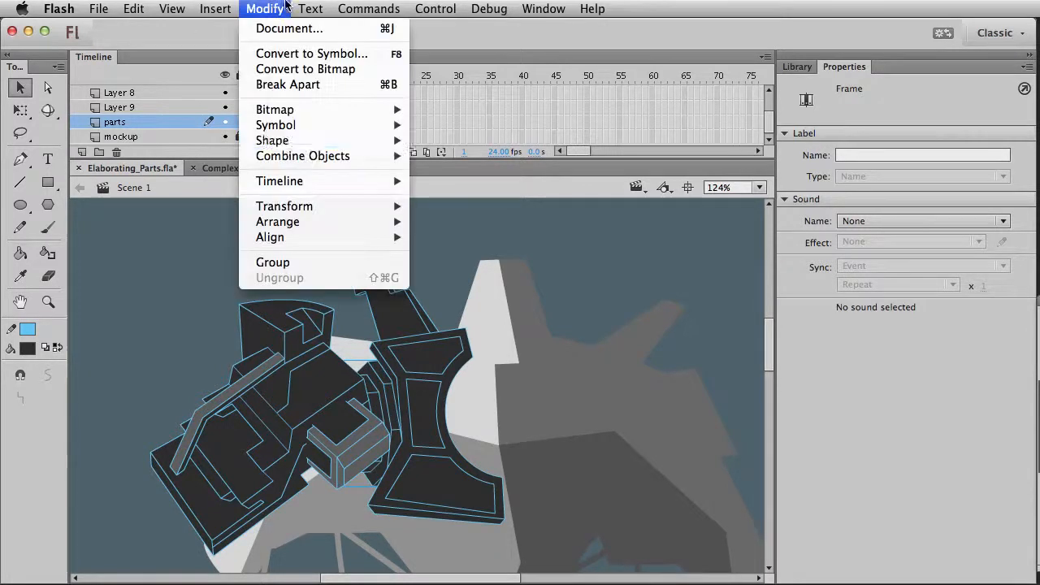
{"action": "mouse_move", "coordinate": [302, 224]}
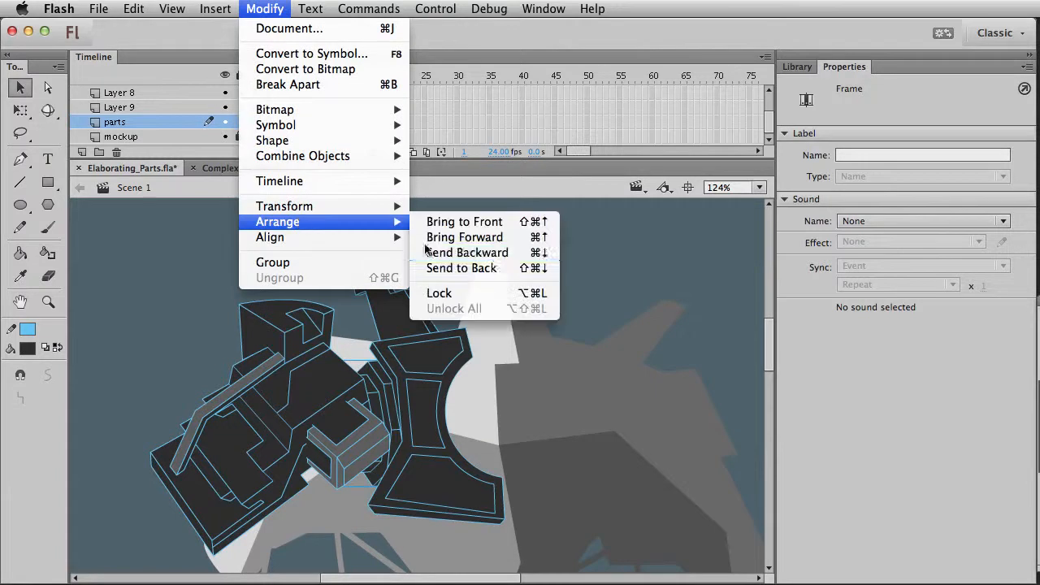
{"action": "left_click", "coordinate": [495, 269]}
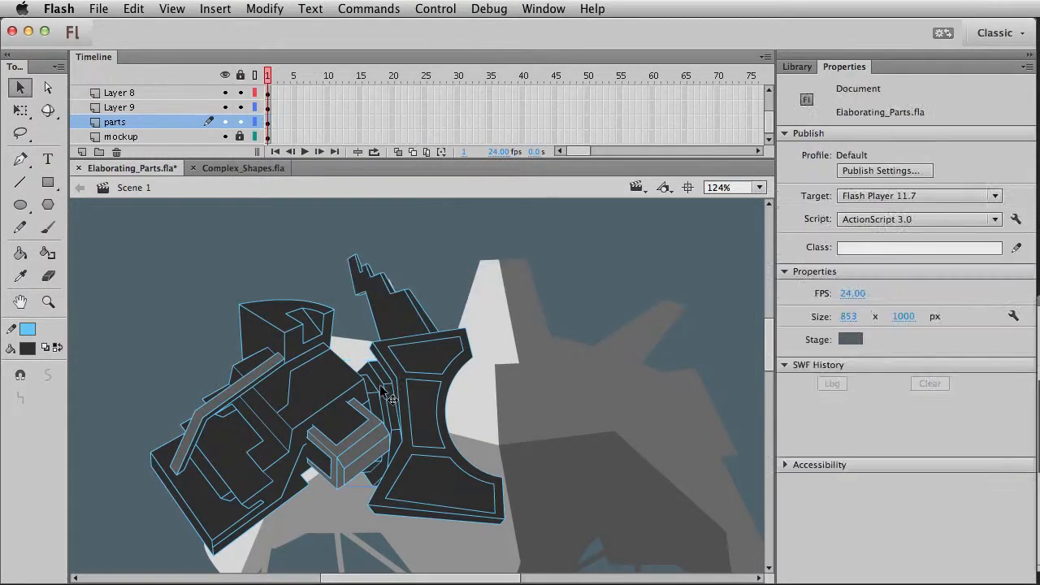
Cut the joint from the parts layer, paste it into Layer 12 and place it over the chest plate's shoulder-side edge
{"action": "key", "text": "q"}
{"action": "key", "text": "super+x"}
{"action": "left_click", "coordinate": [462, 501]}
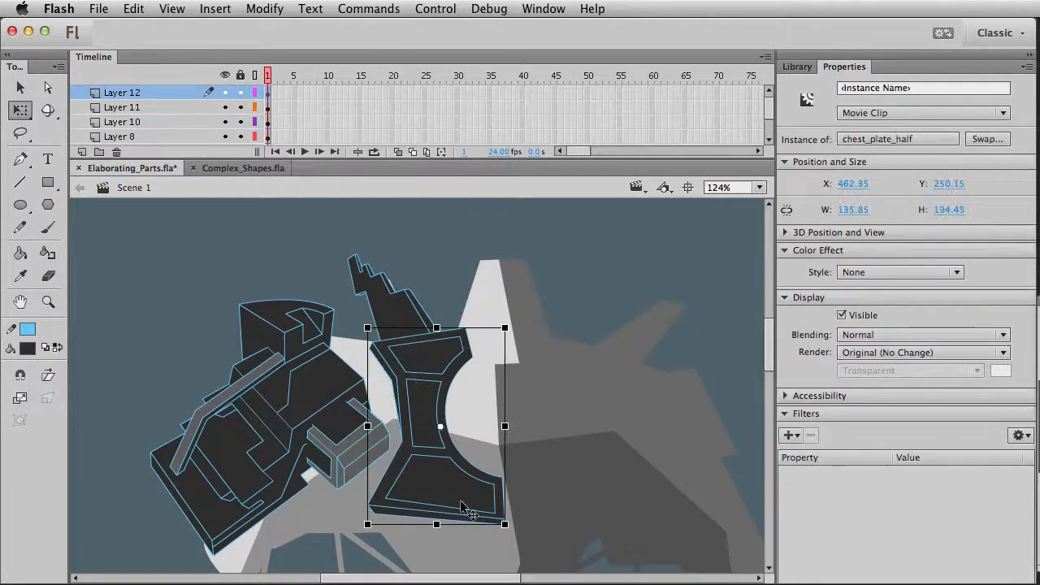
{"action": "key", "text": "super+v"}
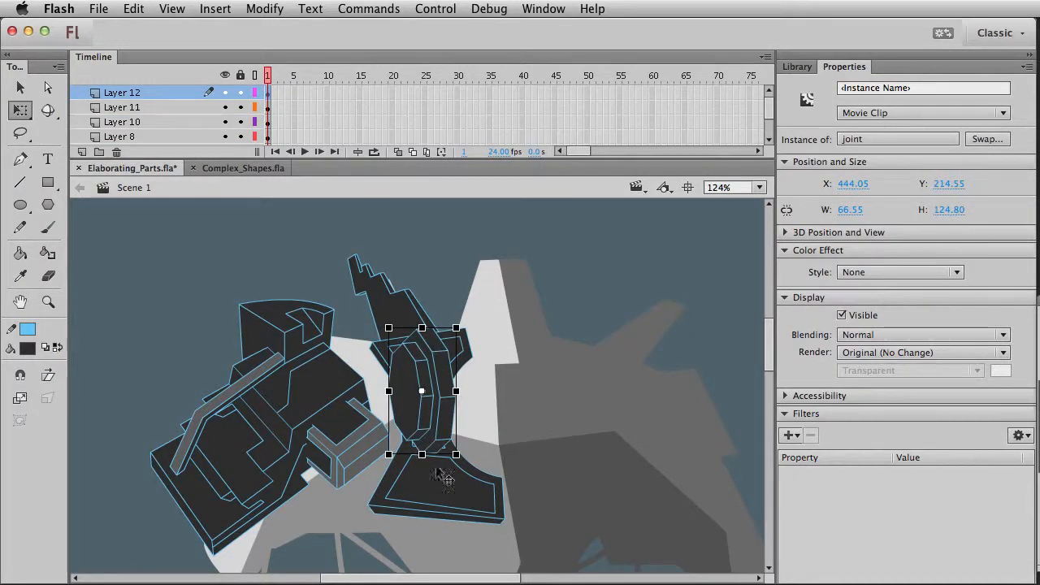
{"action": "key", "text": "v"}
{"action": "left_click_drag", "start_coordinate": [434, 382], "coordinate": [405, 385]}
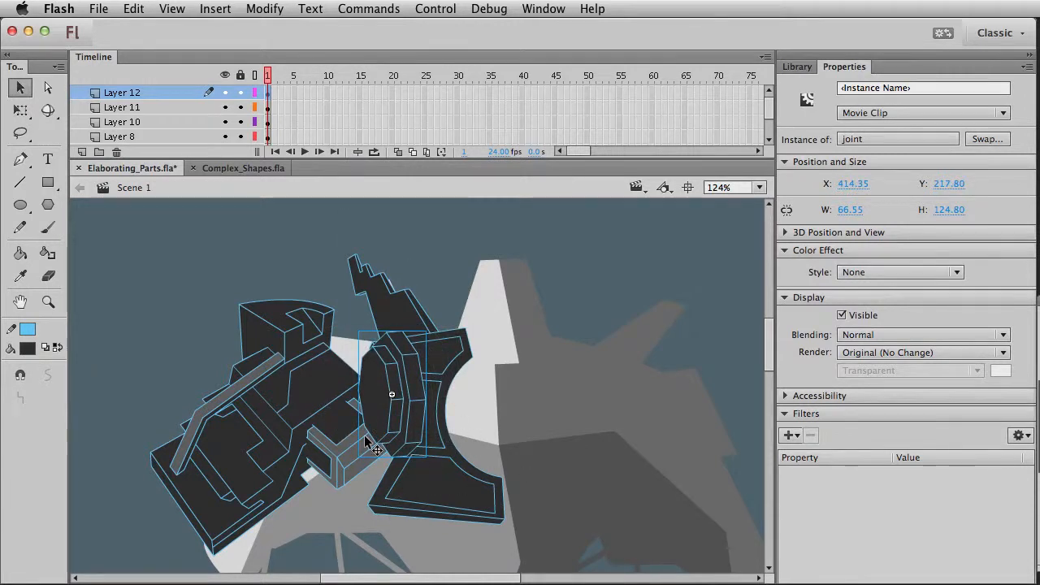
Arrange the joint behind the chest plate within Layer 12
{"action": "key", "text": "super+Down"}
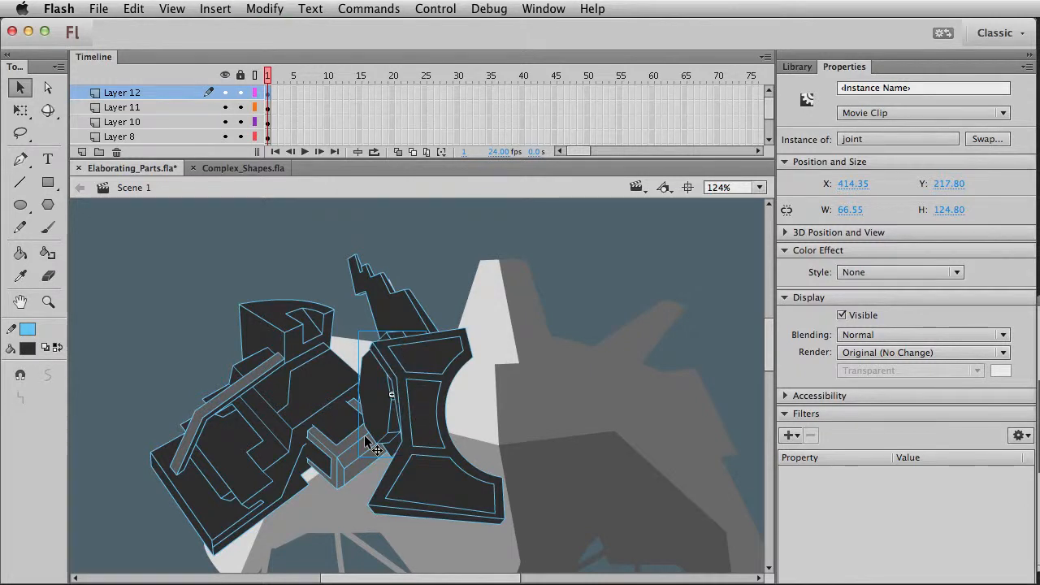
{"action": "key", "text": "super+Down"}
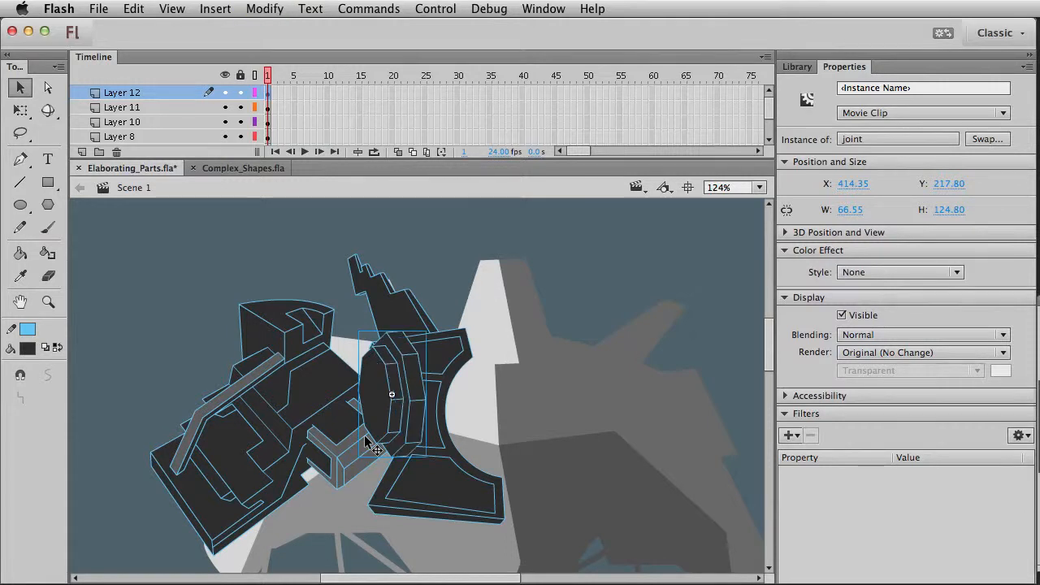
{"action": "left_click", "coordinate": [265, 8]}
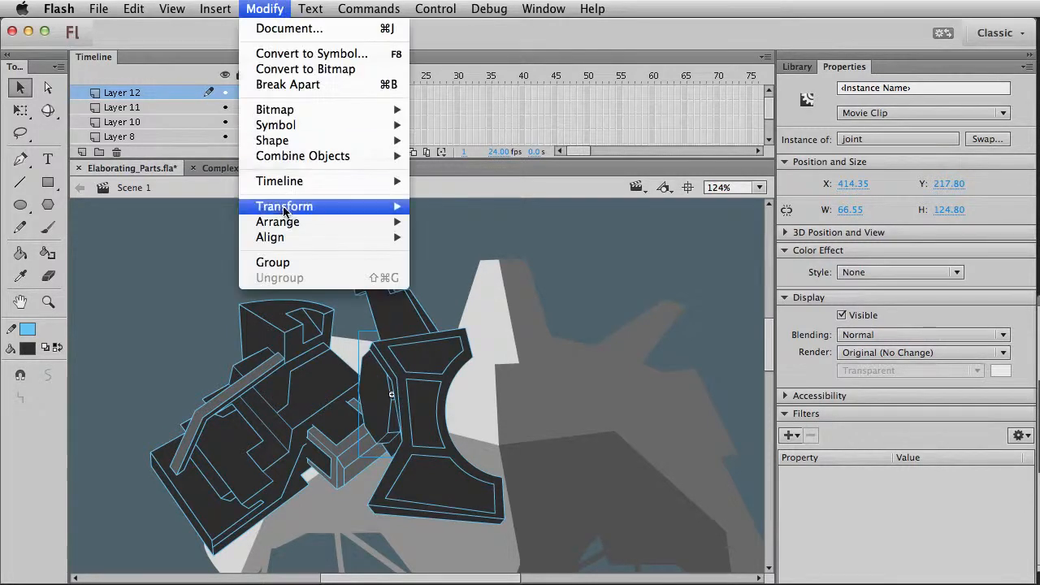
{"action": "mouse_move", "coordinate": [298, 221]}
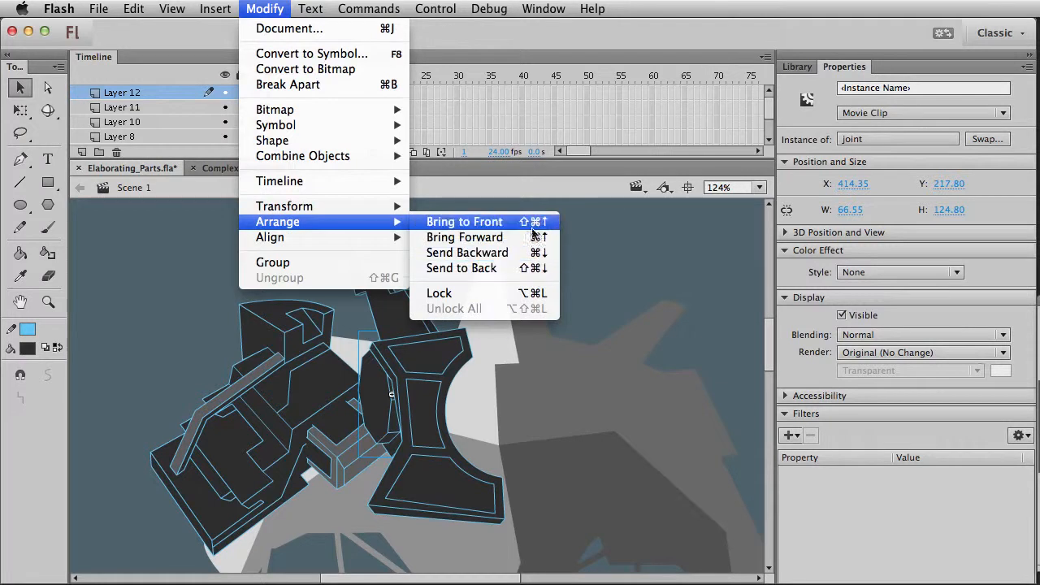
{"action": "left_click", "coordinate": [659, 224]}
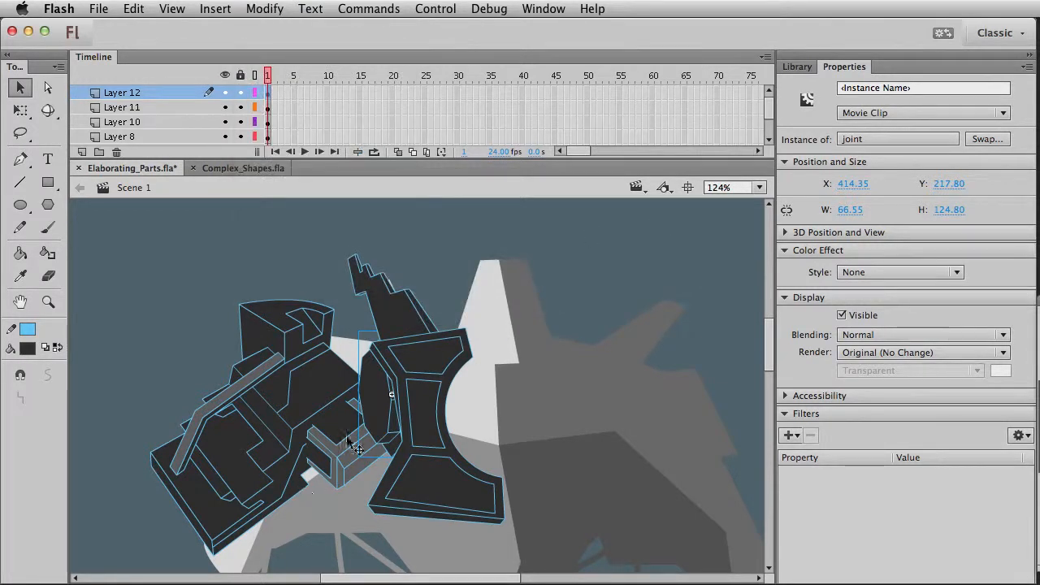
Return the joint to the chest plate's round notch and scale it to about 73 by 137 px
{"action": "left_click_drag", "start_coordinate": [375, 396], "coordinate": [250, 513]}
{"action": "key", "text": "space"}
{"action": "left_click_drag", "start_coordinate": [356, 479], "coordinate": [342, 428]}
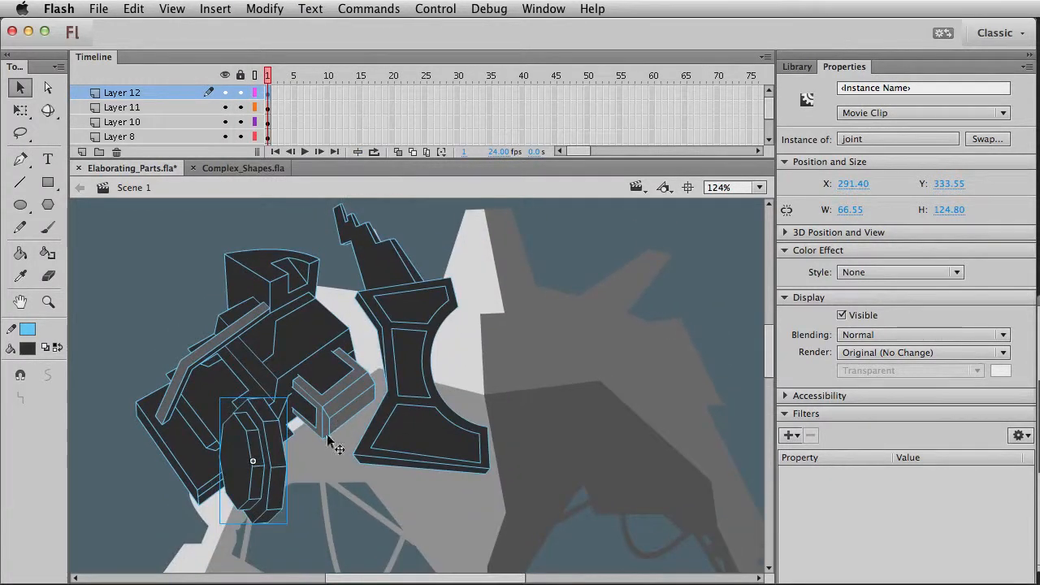
{"action": "left_click_drag", "start_coordinate": [258, 480], "coordinate": [440, 381]}
{"action": "key", "text": "q"}
{"action": "left_click_drag", "start_coordinate": [471, 301], "coordinate": [475, 293]}
{"action": "key", "text": "v"}
{"action": "left_click", "coordinate": [577, 260]}
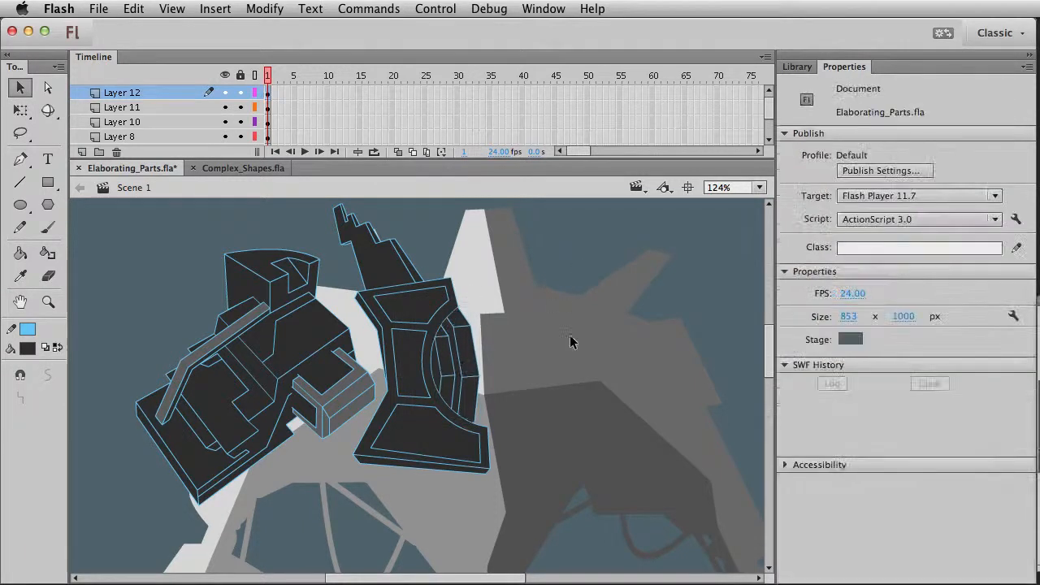
Duplicate the chest plate and its joint, and place the horizontally flipped copies opposite the originals
{"action": "left_click", "coordinate": [460, 364]}
{"action": "left_click", "coordinate": [487, 401], "text": "shift"}
{"action": "key", "text": "super+d"}
{"action": "key", "text": "super+shift+h"}
{"action": "left_click_drag", "start_coordinate": [487, 401], "coordinate": [562, 399]}
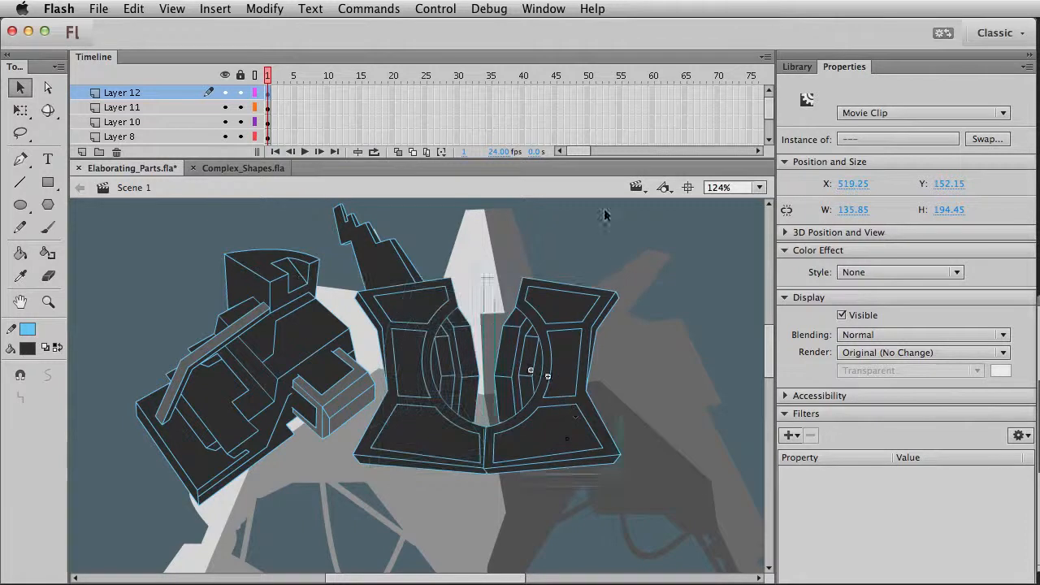
Skew the mirrored chest plate so its upper edge leans toward the original plate
{"action": "left_click", "coordinate": [607, 214]}
{"action": "key", "text": "q"}
{"action": "left_click", "coordinate": [593, 329]}
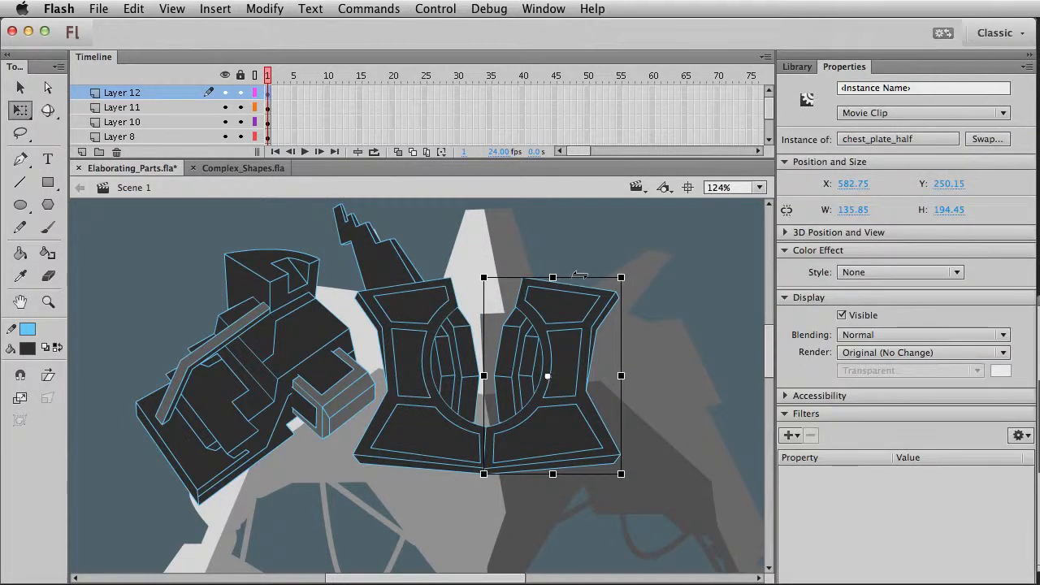
{"action": "left_click_drag", "start_coordinate": [580, 276], "coordinate": [565, 277]}
Shift the mirrored plate and joint closer to the originals and send the mirrored joint backward
{"action": "key", "text": "v"}
{"action": "left_click", "coordinate": [511, 371]}
{"action": "left_click", "coordinate": [573, 374], "text": "shift"}
{"action": "left_click_drag", "start_coordinate": [576, 374], "coordinate": [564, 377]}
{"action": "left_click", "coordinate": [562, 255]}
{"action": "left_click", "coordinate": [486, 335]}
{"action": "key", "text": "super+Down"}
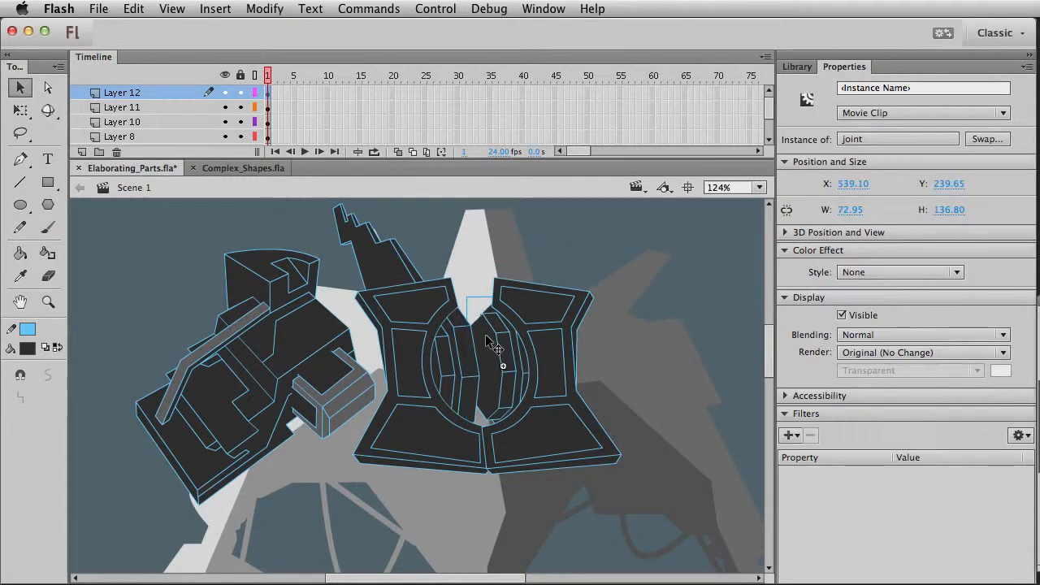
Fine-tune the skew of the mirrored chest plate to match the original half
{"action": "left_click", "coordinate": [542, 302]}
{"action": "key", "text": "q"}
{"action": "left_click_drag", "start_coordinate": [552, 278], "coordinate": [559, 279]}
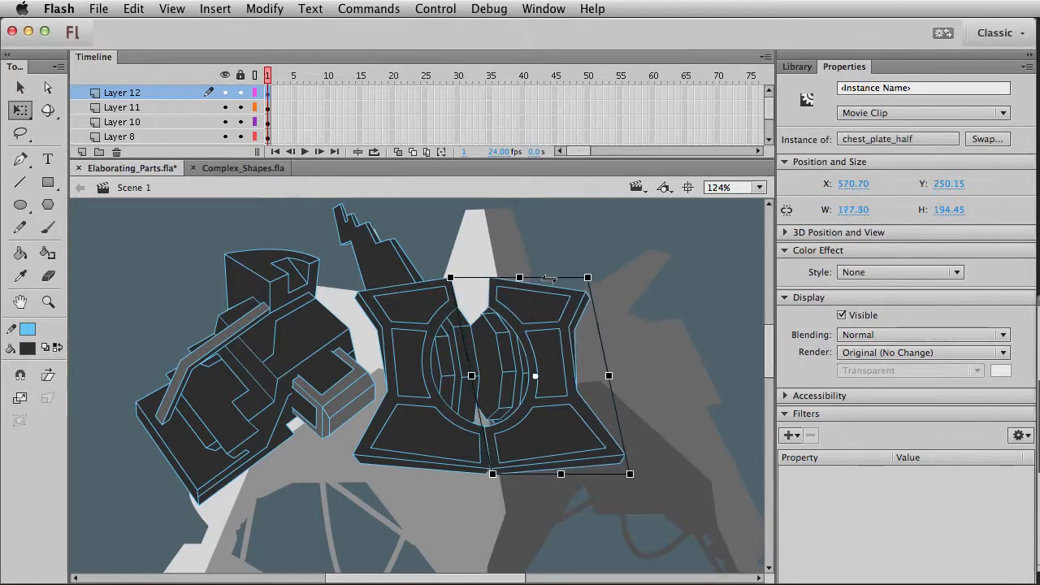
{"action": "left_click", "coordinate": [569, 240]}
{"action": "mouse_move", "coordinate": [507, 345]}
{"action": "left_mouse_down"}
{"action": "mouse_move", "coordinate": [578, 296]}
{"action": "mouse_move", "coordinate": [590, 365]}
{"action": "mouse_move", "coordinate": [591, 331]}
{"action": "mouse_move", "coordinate": [497, 334]}
{"action": "left_mouse_up"}
{"action": "key", "text": "v"}
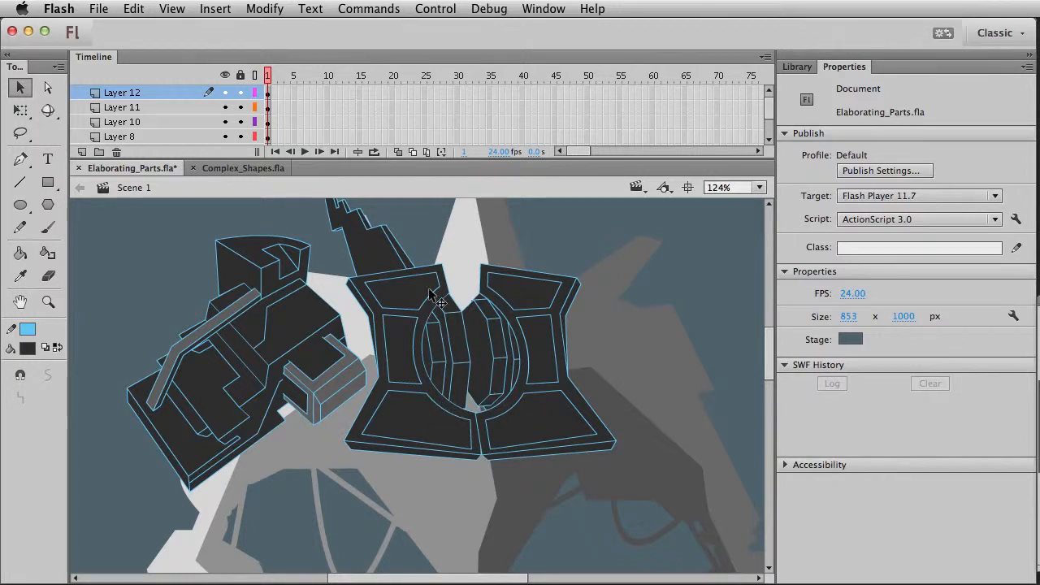
Delete the mirrored joint and chest plate half
{"action": "left_click", "coordinate": [496, 341]}
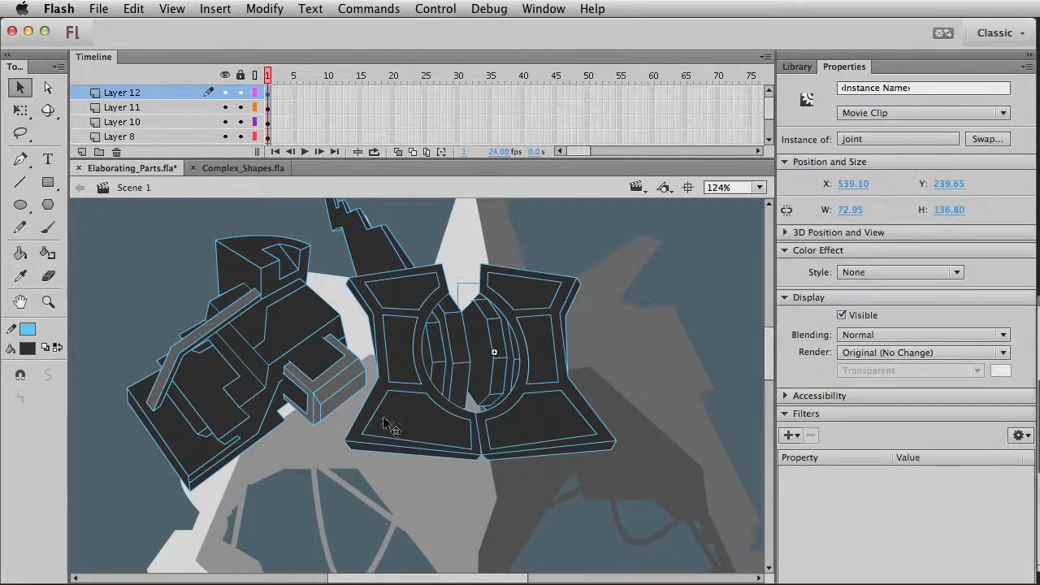
{"action": "left_click", "coordinate": [539, 329], "text": "shift"}
{"action": "key", "text": "Delete"}
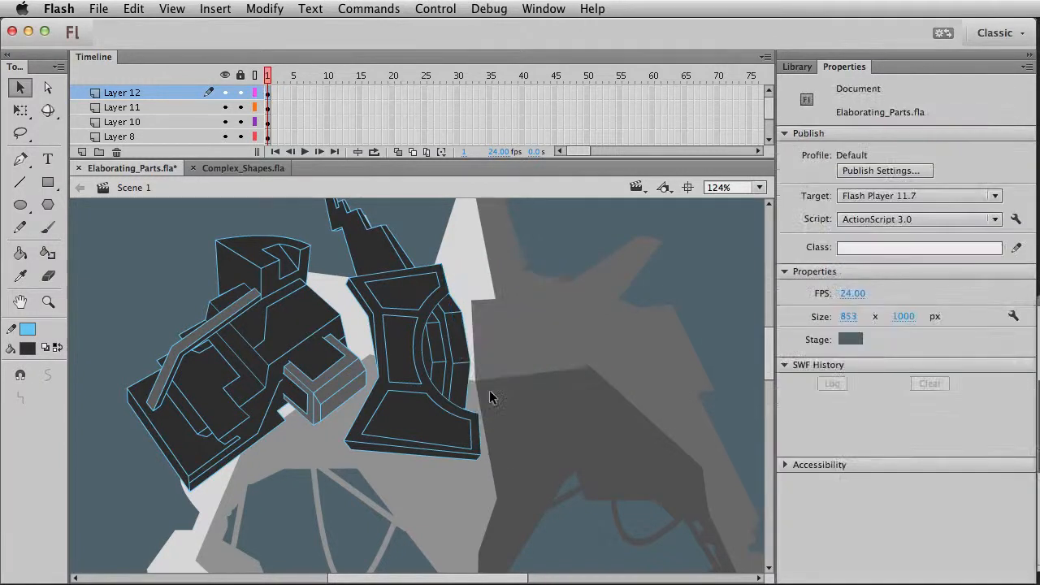
Duplicate the joint in the notch, then rotate the copy and place it beneath the shoulder block
{"action": "left_click", "coordinate": [388, 397]}
{"action": "left_click", "coordinate": [468, 346]}
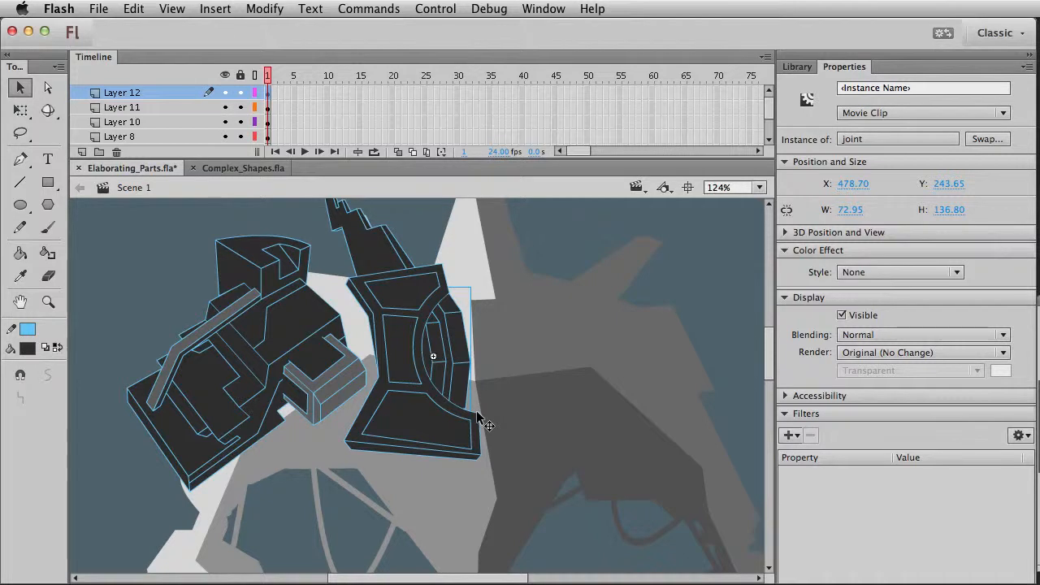
{"action": "left_click_drag", "start_coordinate": [477, 415], "coordinate": [486, 449]}
{"action": "key", "text": "q"}
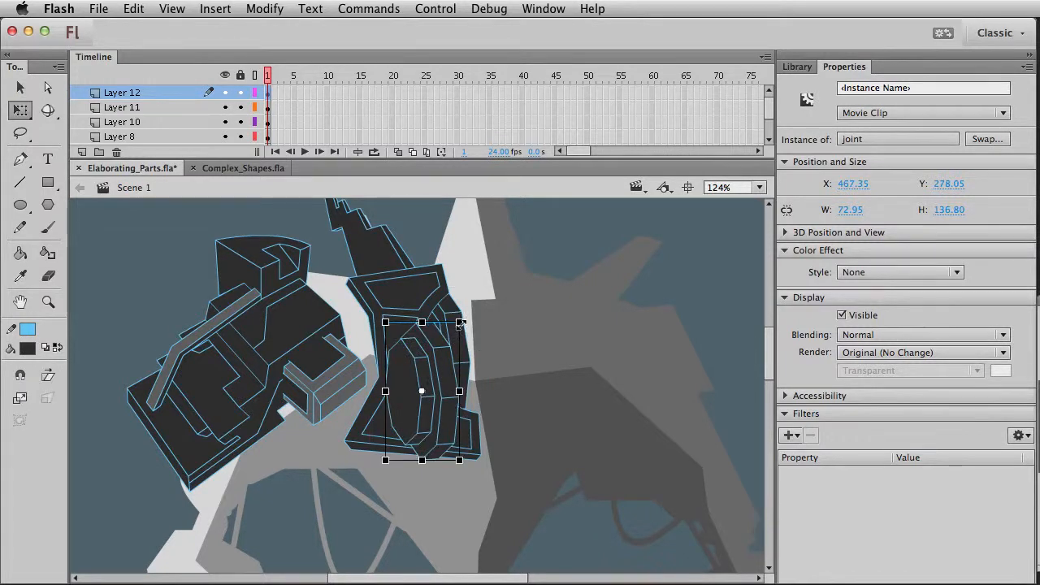
{"action": "left_click_drag", "start_coordinate": [459, 323], "coordinate": [326, 431]}
Move the rotated joint copy in place onto the parts layer and send it behind the shoulder pieces
{"action": "key", "text": "v"}
{"action": "key", "text": "super+Down"}
{"action": "key", "text": "super+Down"}
{"action": "key", "text": "super+x"}
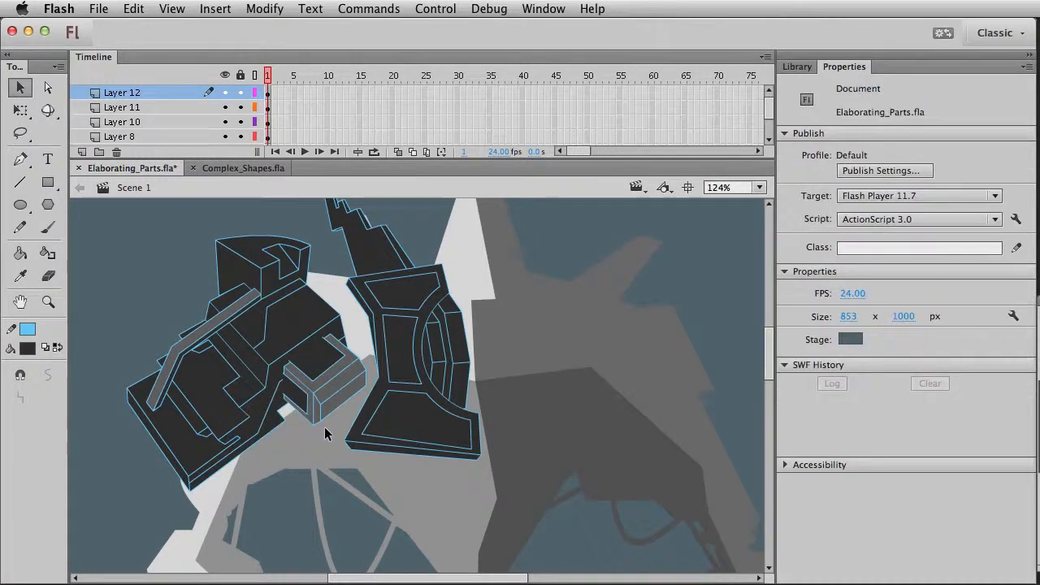
{"action": "left_click", "coordinate": [259, 430]}
{"action": "key", "text": "super+shift+v"}
{"action": "key", "text": "super+Down"}
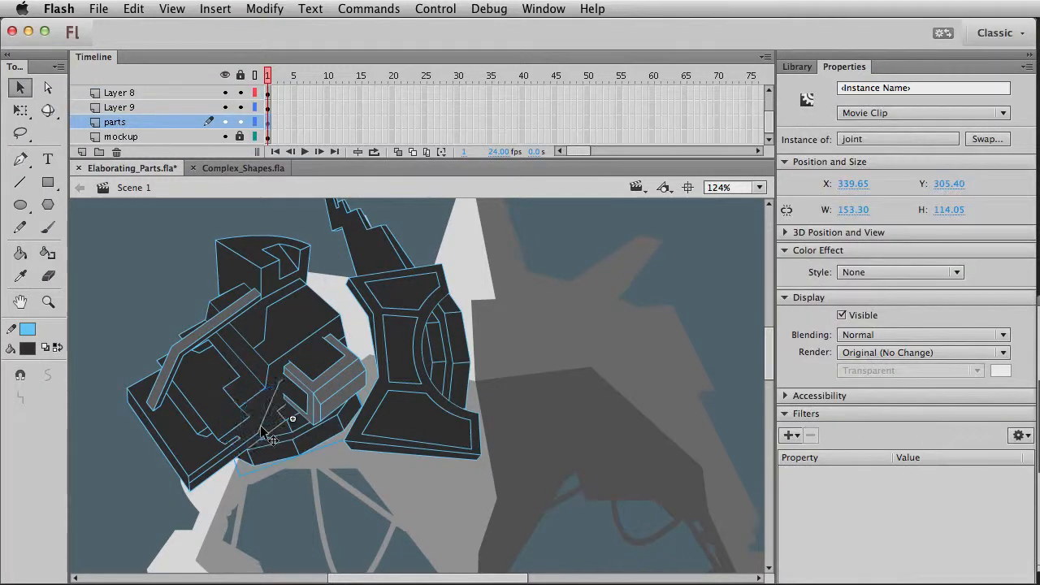
Shift the rotated joint farther under the shoulder block, to X 326
{"action": "left_click", "coordinate": [360, 490]}
{"action": "left_click_drag", "start_coordinate": [330, 564], "coordinate": [388, 555]}
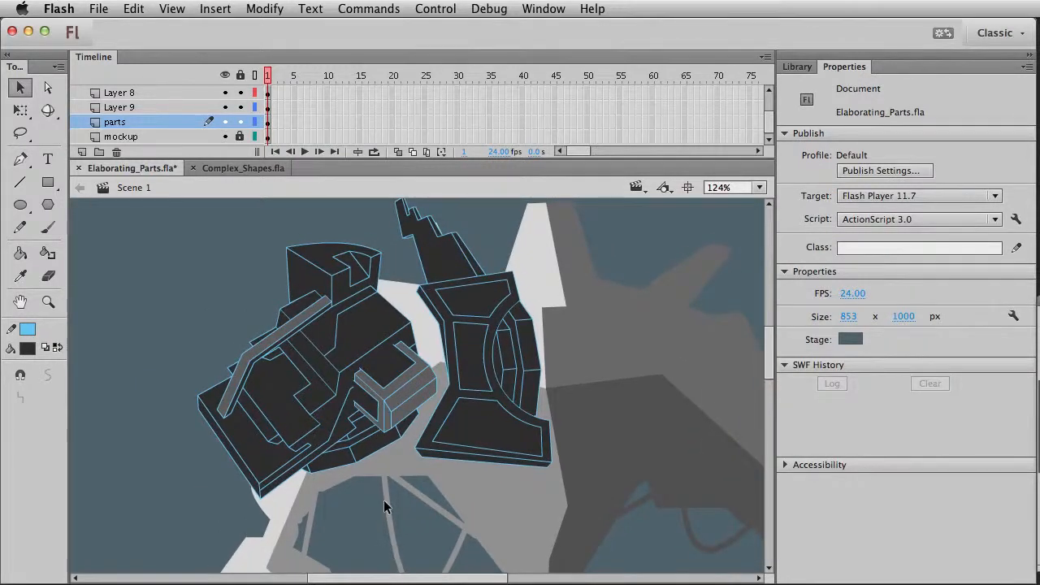
{"action": "left_click", "coordinate": [384, 440]}
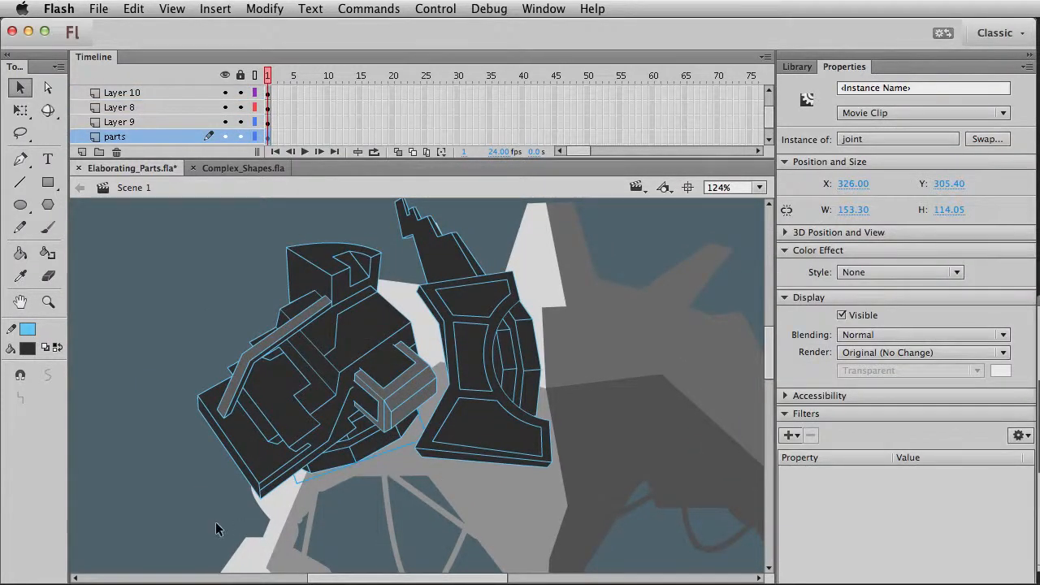
{"action": "left_click", "coordinate": [181, 518]}
{"action": "left_click_drag", "start_coordinate": [250, 521], "coordinate": [212, 436]}
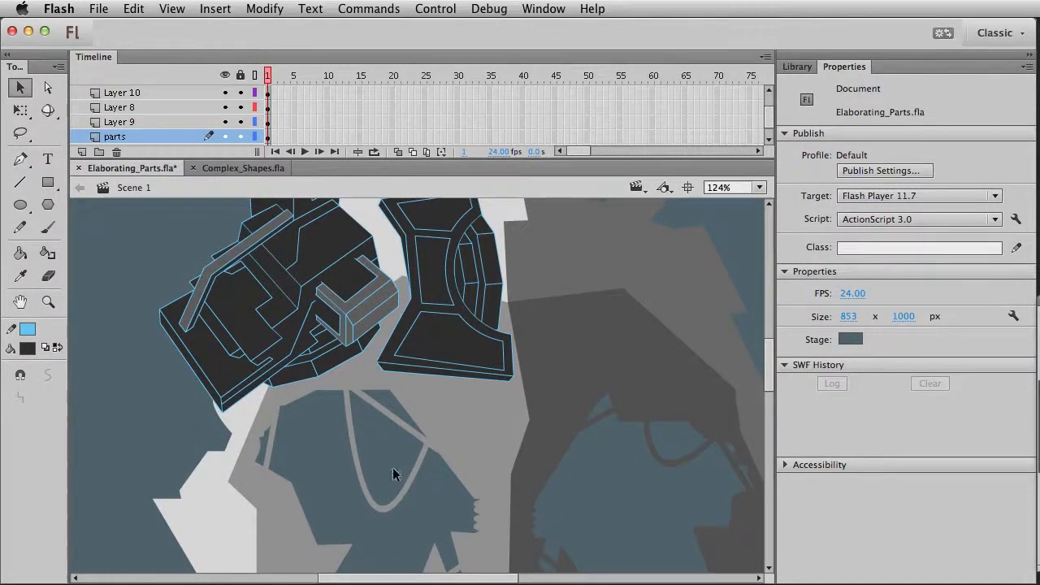
{"action": "scroll", "coordinate": [396, 474], "scroll_direction": "up", "scroll_amount": 5}
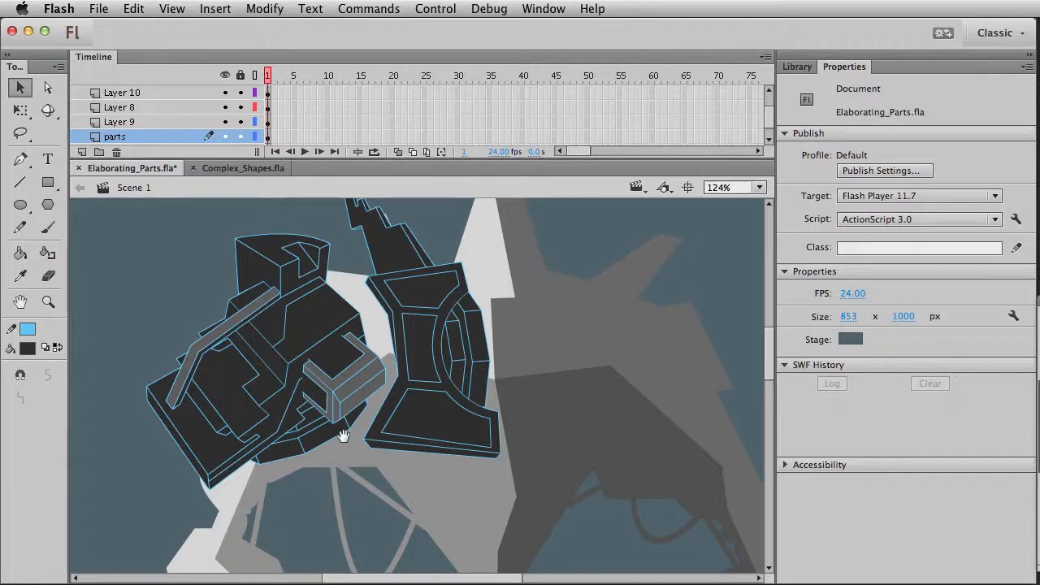
Move all shoulder parts in place onto Layer 12 and nudge them closer to the chest plate
{"action": "left_click_drag", "start_coordinate": [342, 437], "coordinate": [342, 445]}
{"action": "left_click_drag", "start_coordinate": [107, 225], "coordinate": [422, 528]}
{"action": "key", "text": "shift+Right"}
{"action": "key", "text": "shift+Right"}
{"action": "key", "text": "shift+Left"}
{"action": "key", "text": "super+x"}
{"action": "left_click", "coordinate": [423, 449]}
{"action": "key", "text": "super+shift+v"}
{"action": "key", "text": "shift+Right"}
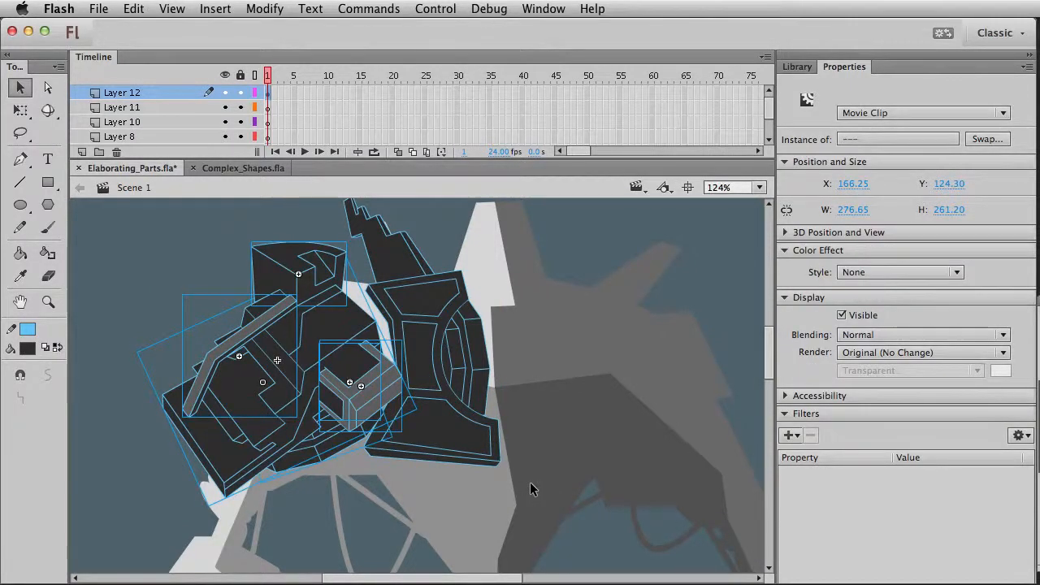
View the stage at 100% and examine how the shoulder, fin and chest parts fit together over the mockup
{"action": "left_click", "coordinate": [463, 484]}
{"action": "key", "text": "super+1"}
{"action": "left_click_drag", "start_coordinate": [459, 506], "coordinate": [409, 501]}
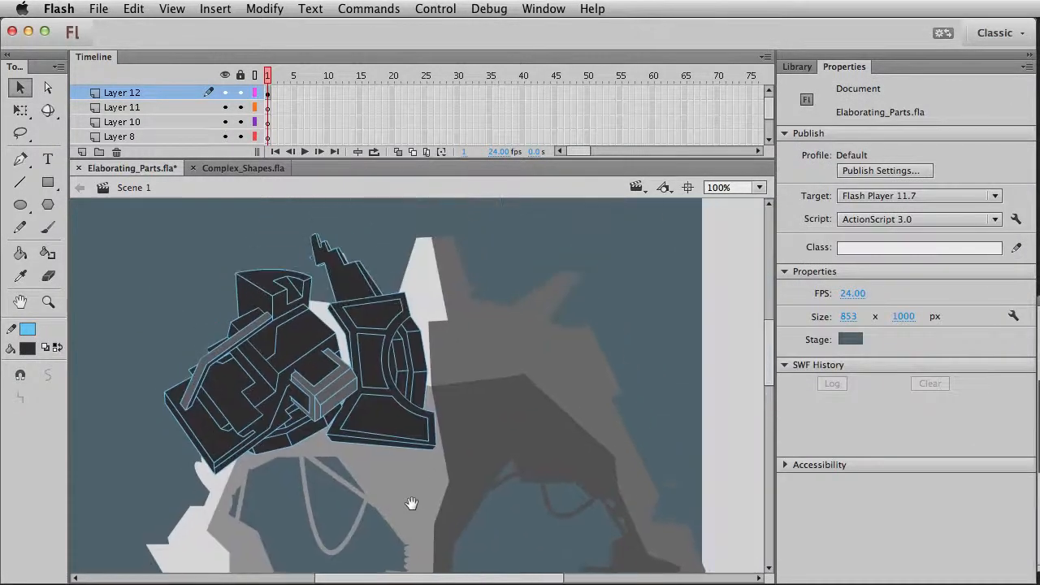
{"action": "left_click", "coordinate": [372, 294]}
{"action": "left_click", "coordinate": [544, 228]}
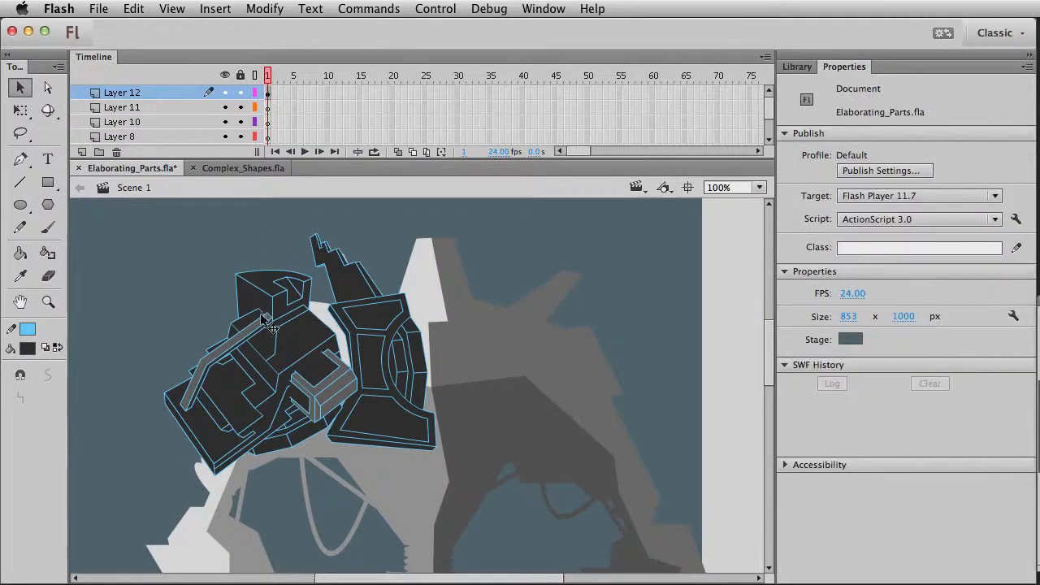
{"action": "left_click", "coordinate": [256, 351]}
{"action": "left_click", "coordinate": [180, 304]}
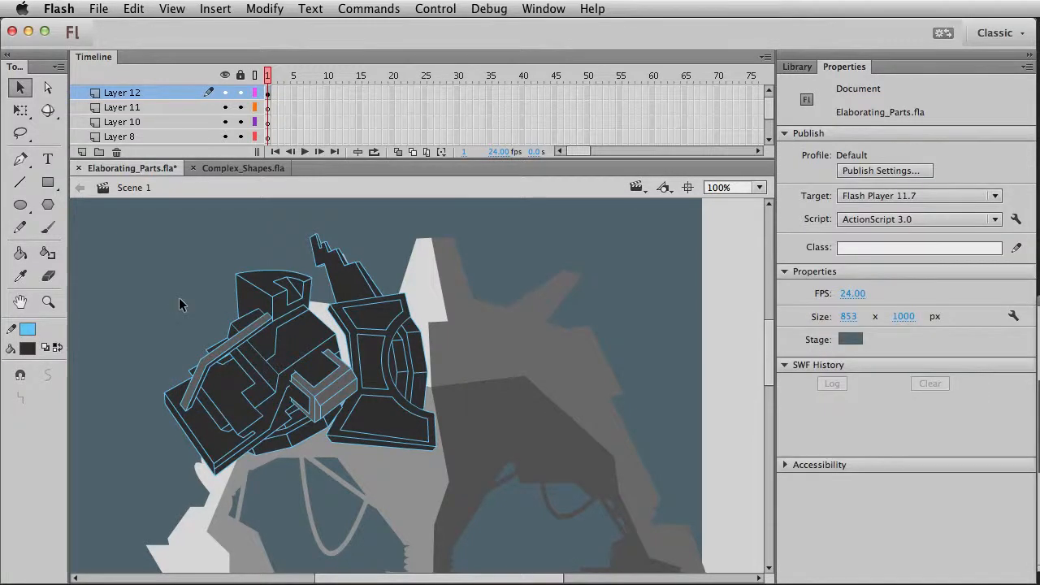